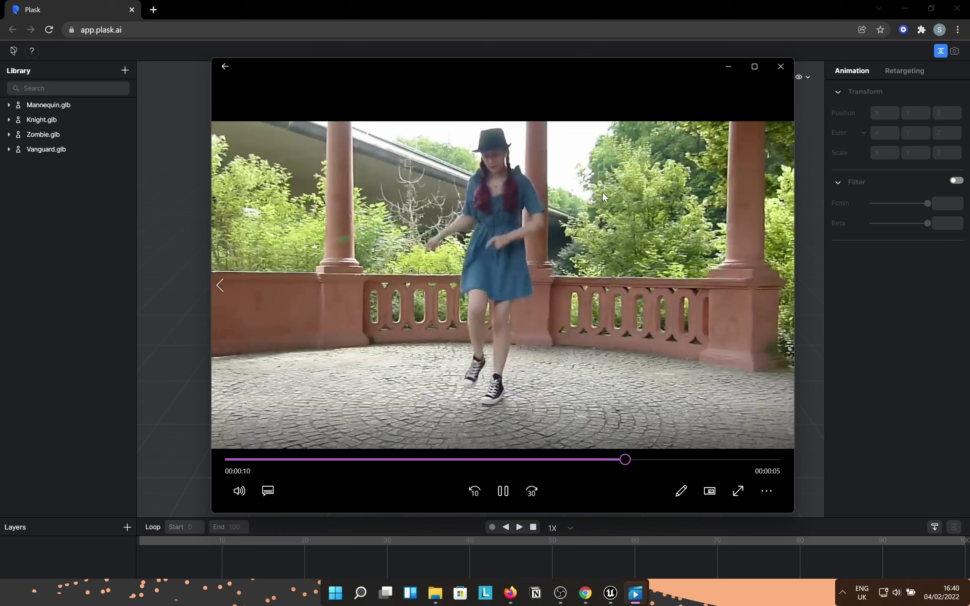
Close the reference video and drag the dance video into Plask's Library for motion extraction
left_click(778, 67)
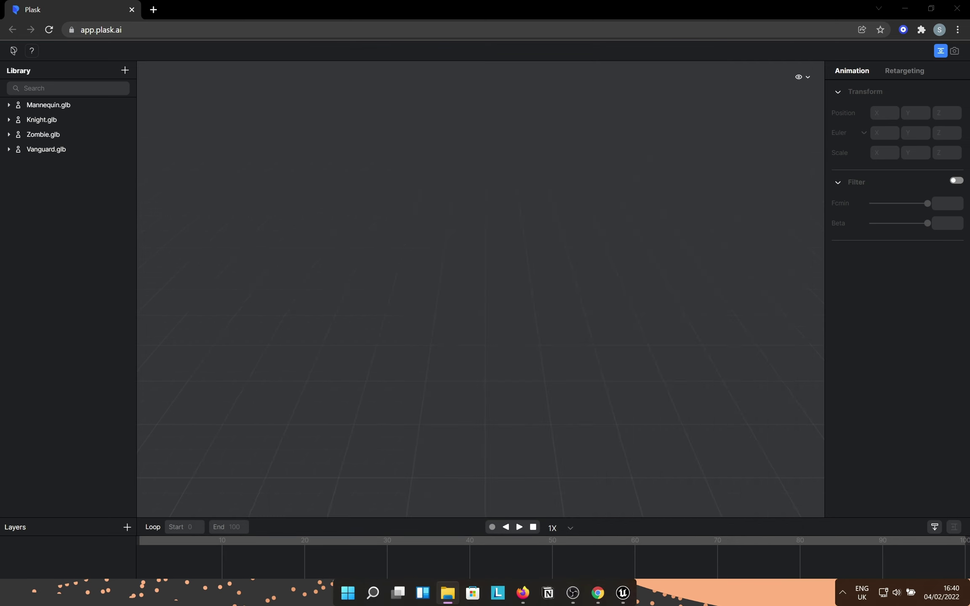
left_click_drag(24, 290, 64, 257)
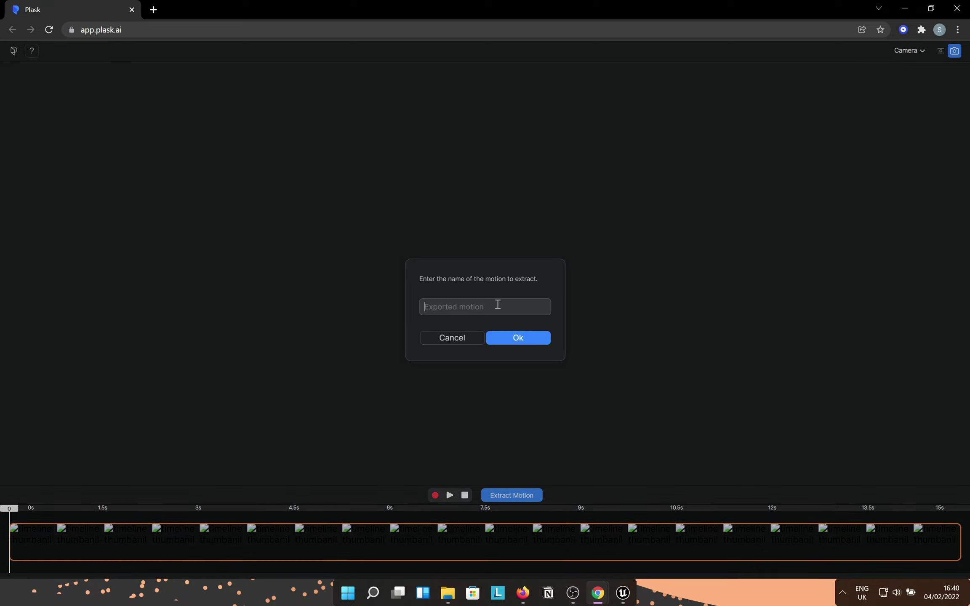
type("dance")
Confirm the 'dance' motion name and let the motion extraction finish
left_click(518, 338)
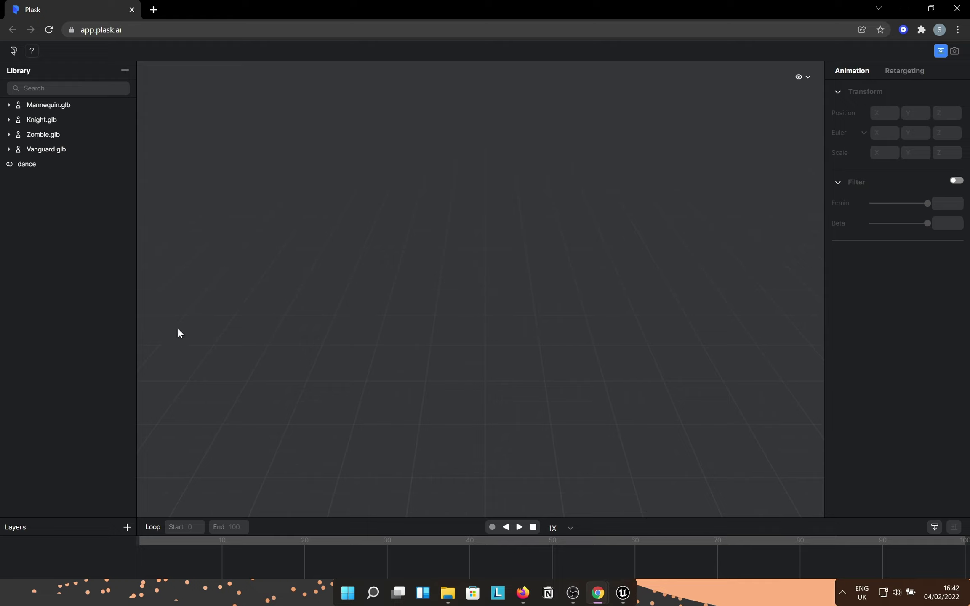
Visualize Mannequin.glb in the scene and expand it to list its motions
right_click(54, 105)
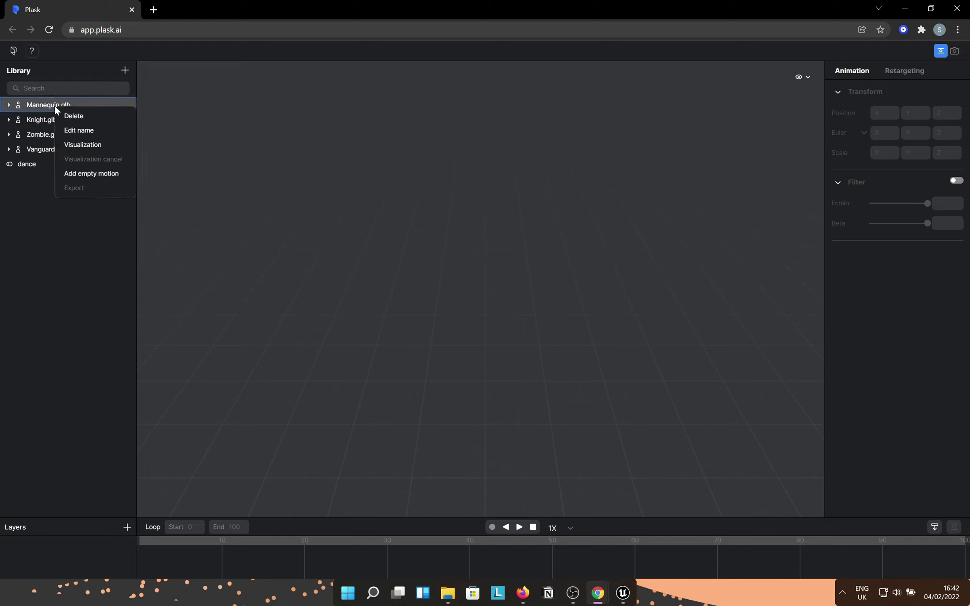
left_click(79, 144)
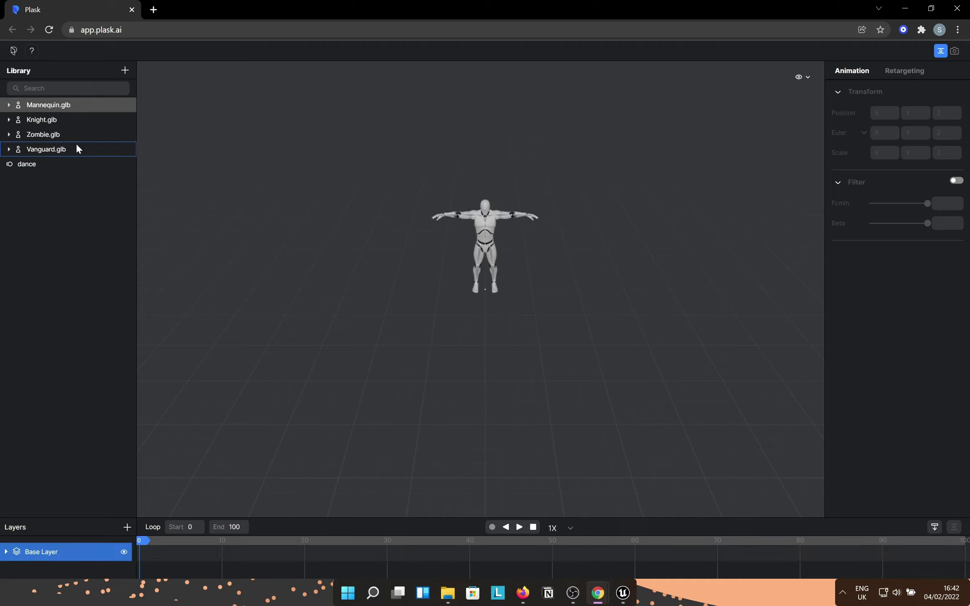
left_click(9, 107)
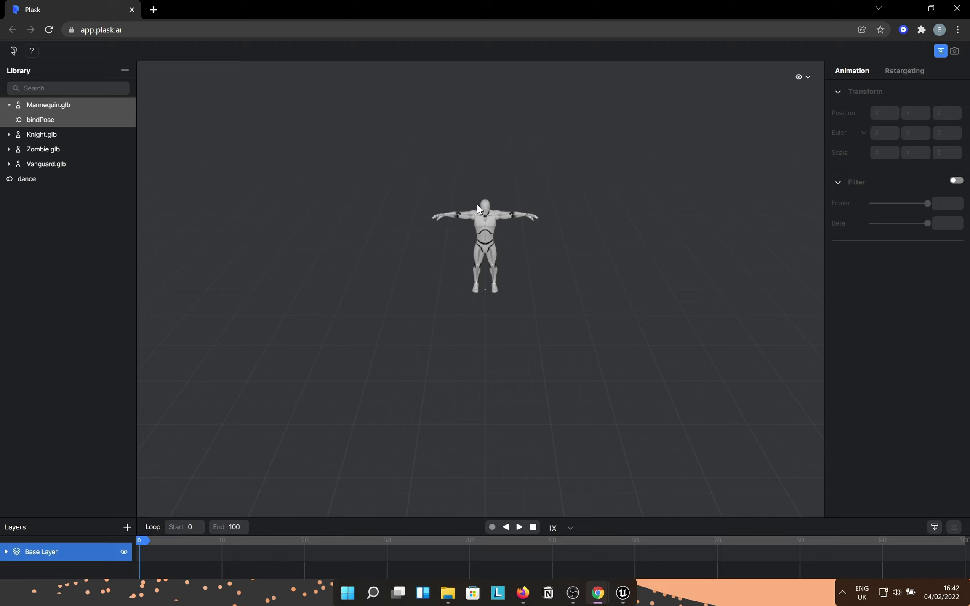
Export the Mannequin's bindPose motion as Mannequin.fbx and find the download
left_click(40, 121)
right_click(48, 121)
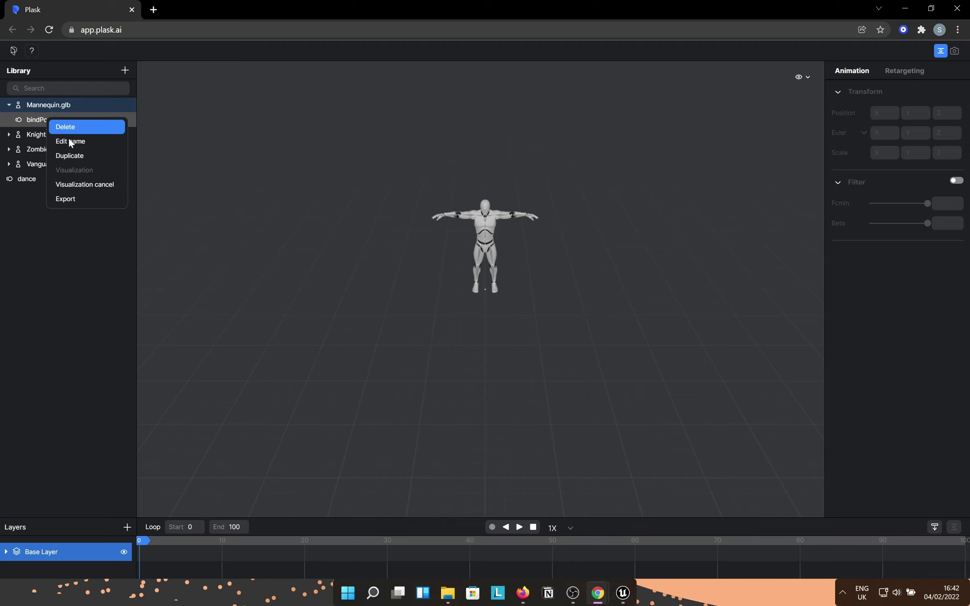
left_click(80, 200)
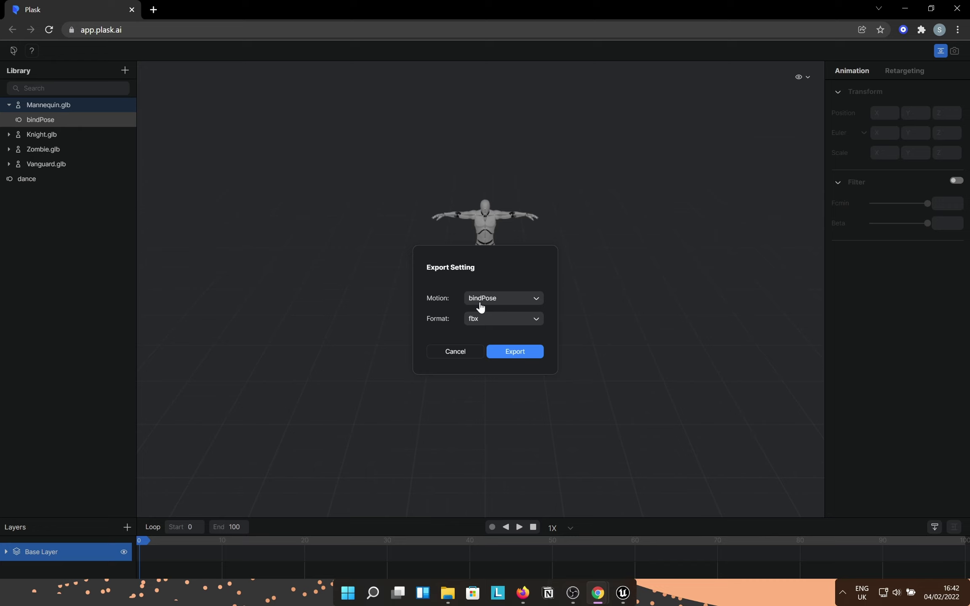
left_click(520, 355)
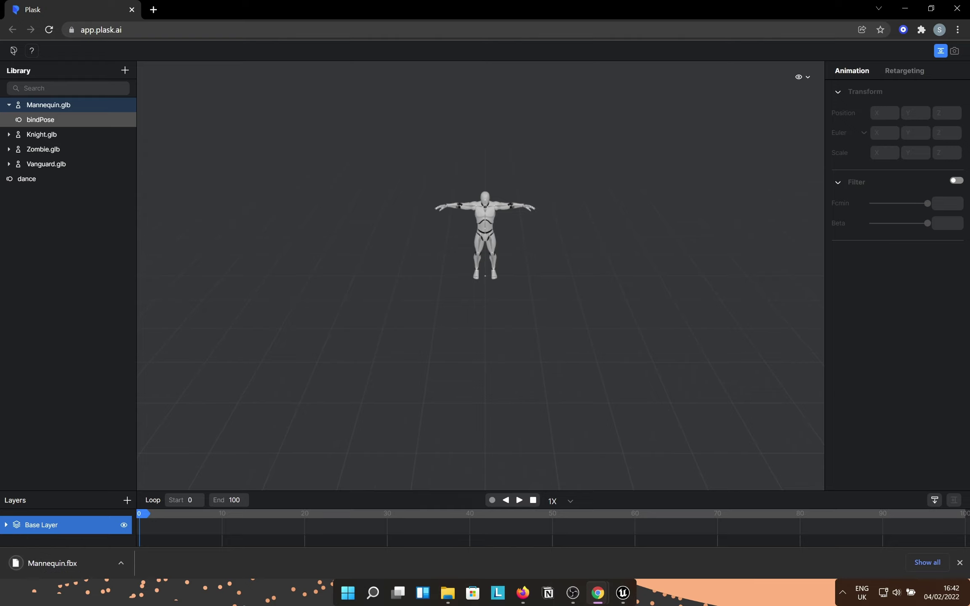
key("super+e")
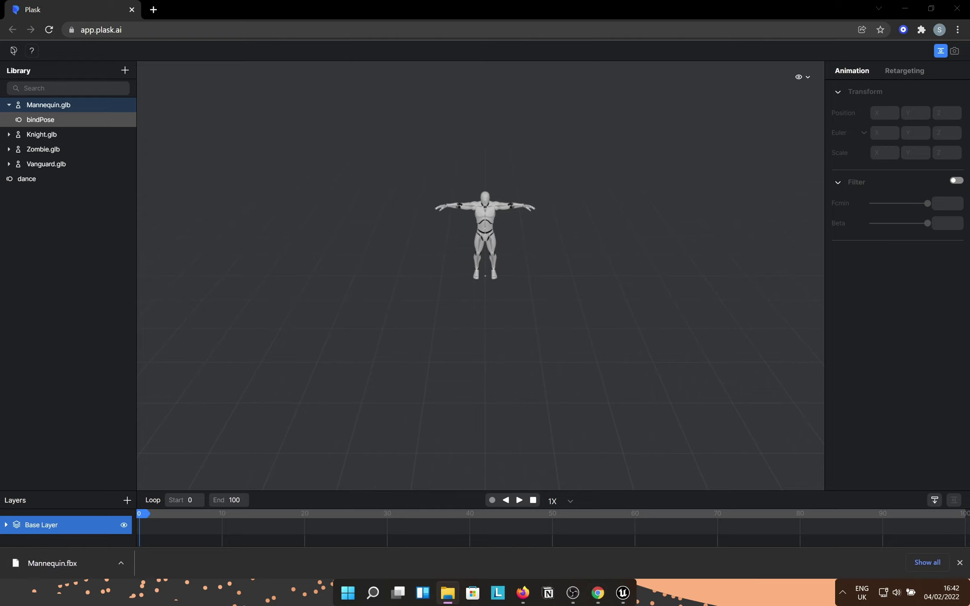
Attach the dance motion to Mannequin.glb and visualize the mannequin performing it
left_click(959, 562)
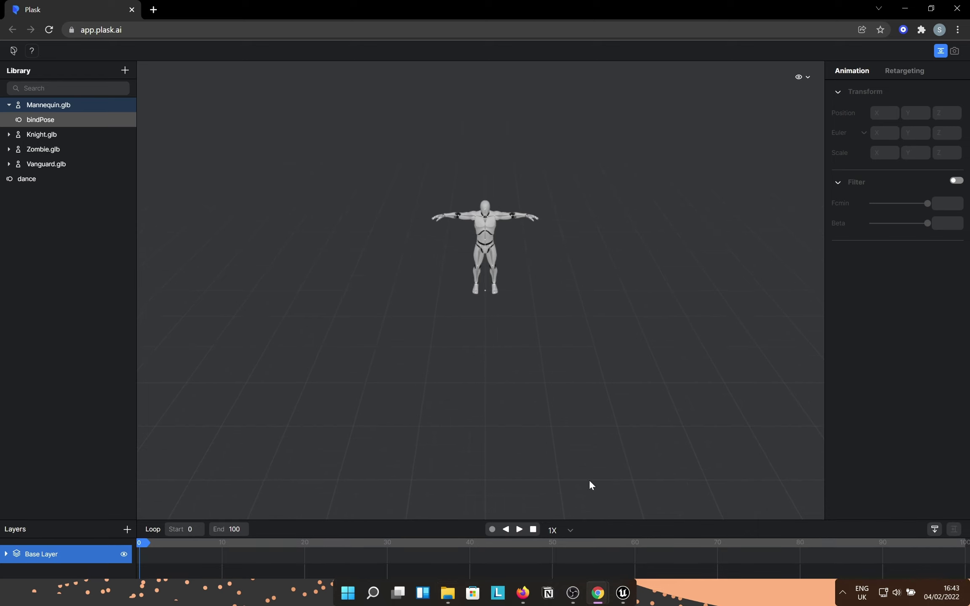
left_click(101, 257)
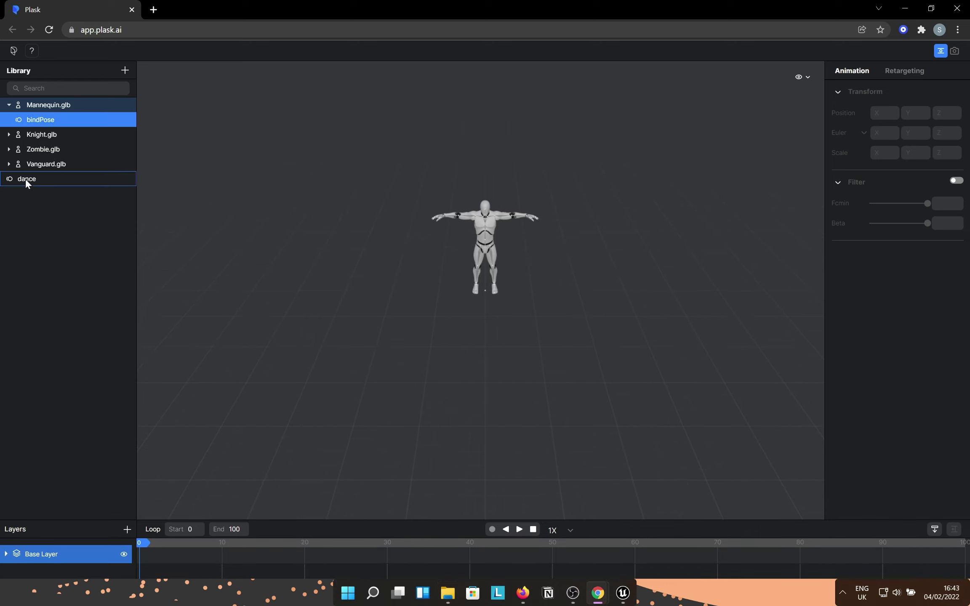
left_click_drag(25, 179, 54, 102)
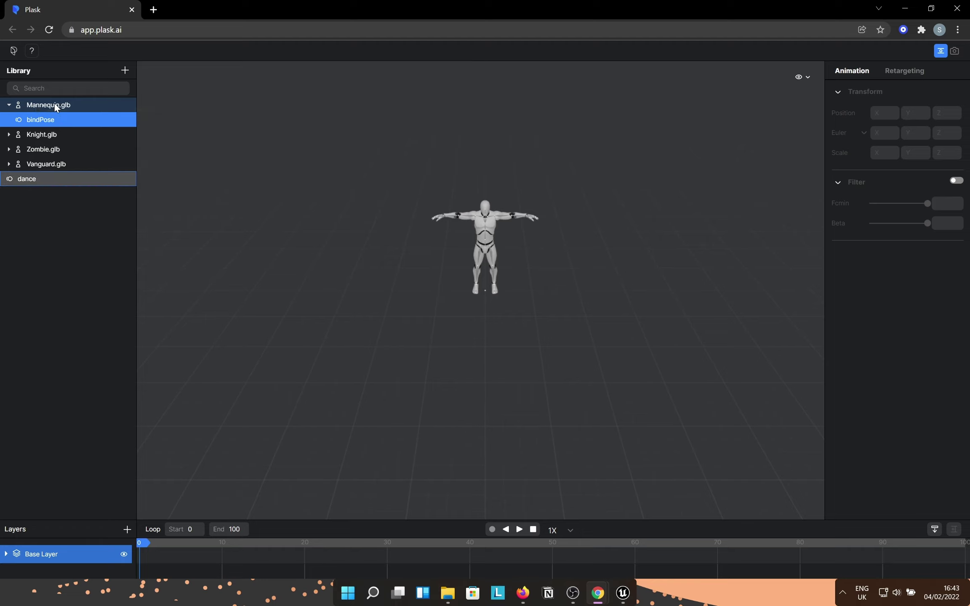
right_click(32, 136)
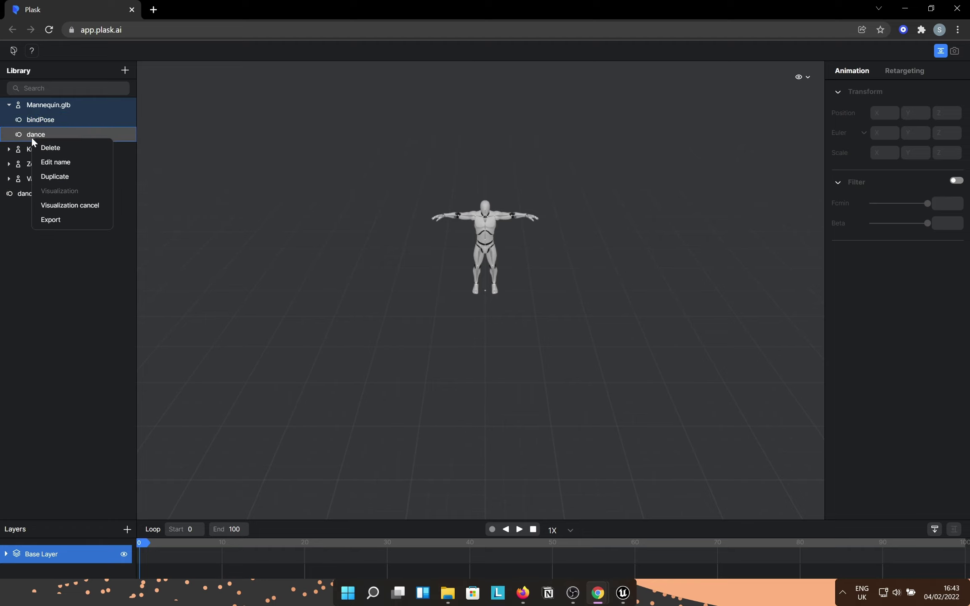
left_click(70, 205)
right_click(50, 127)
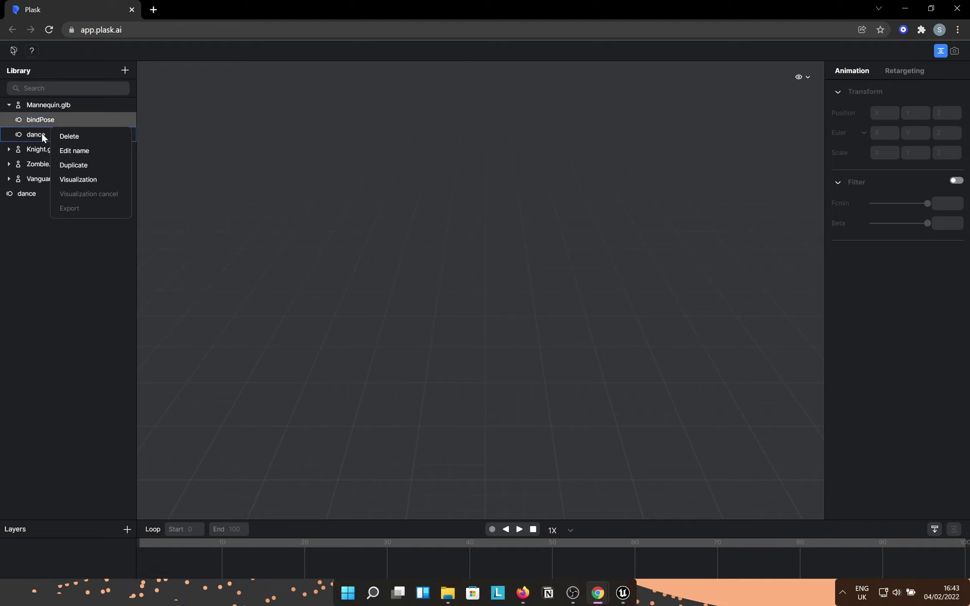
left_click(75, 193)
right_click(49, 134)
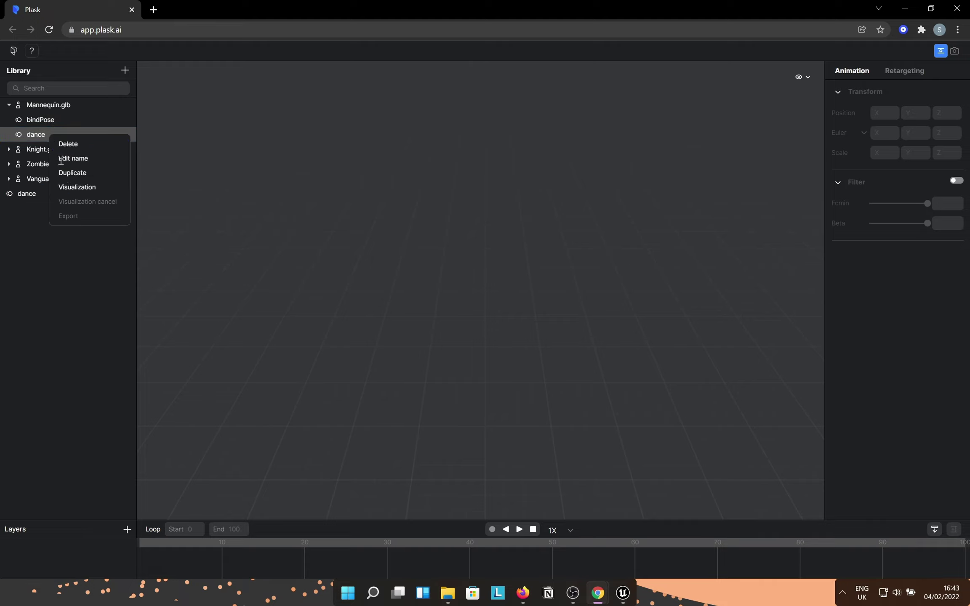
left_click(71, 190)
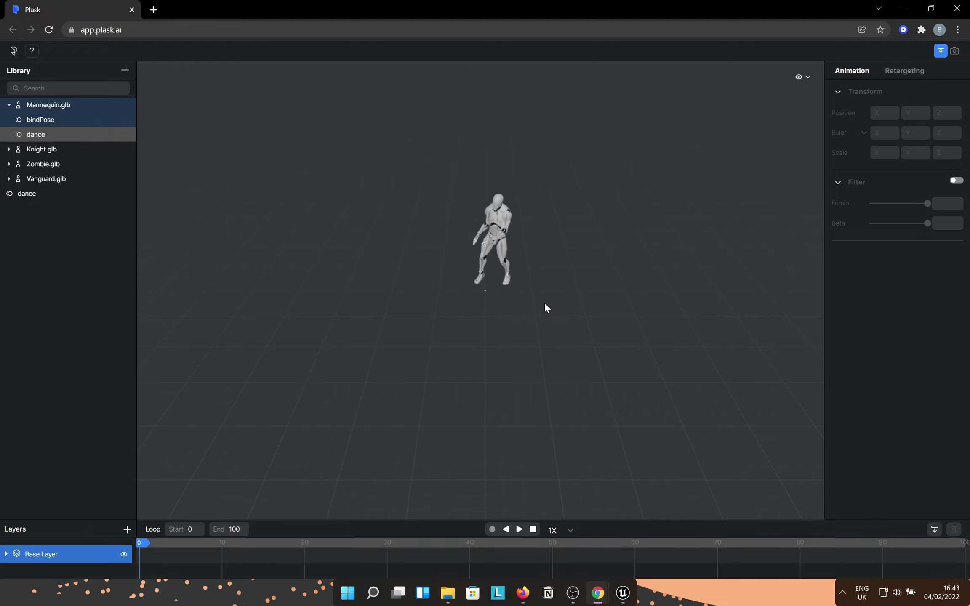
scroll(534, 242, "up", 3)
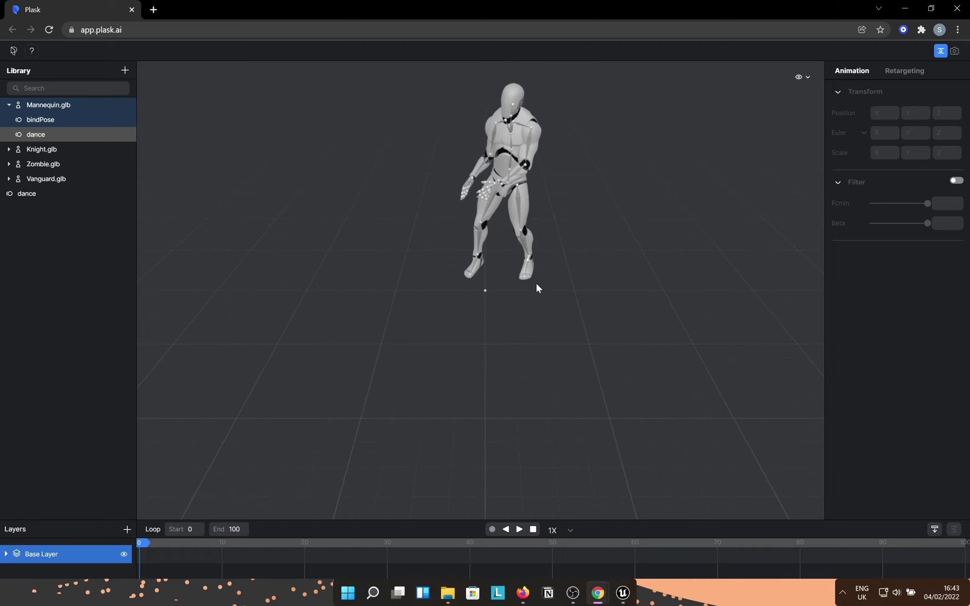
scroll(523, 262, "up", 3)
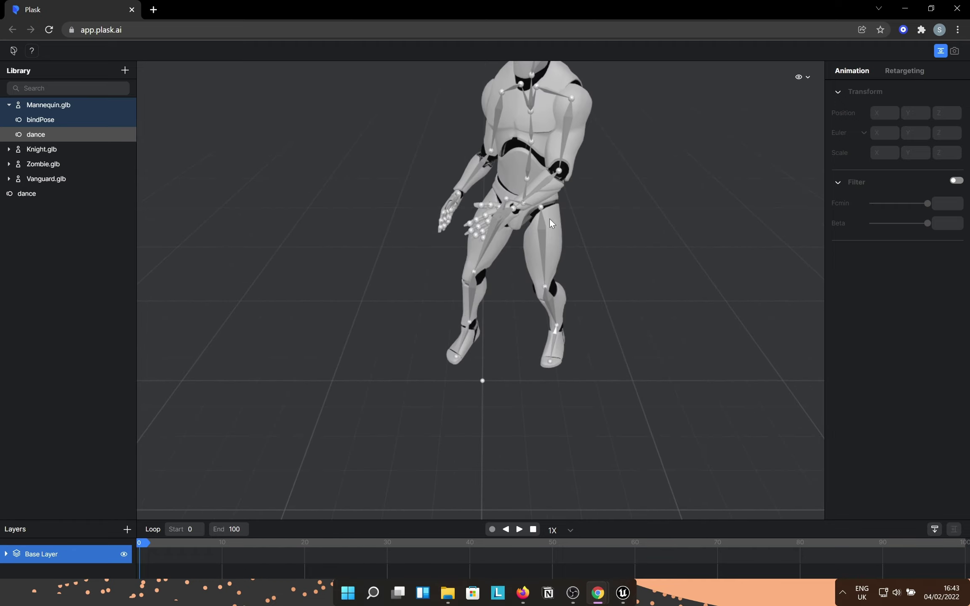
Play the mannequin's dance from an overhead view, then stop at frame 0
right_click(554, 221)
left_click(523, 210)
left_click_drag(572, 193, 479, 330)
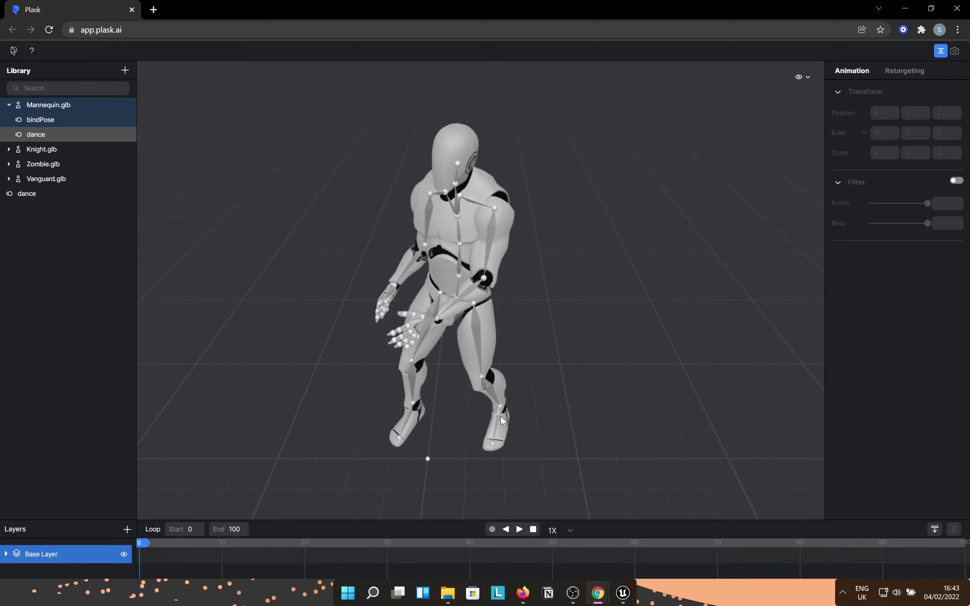
left_click(520, 530)
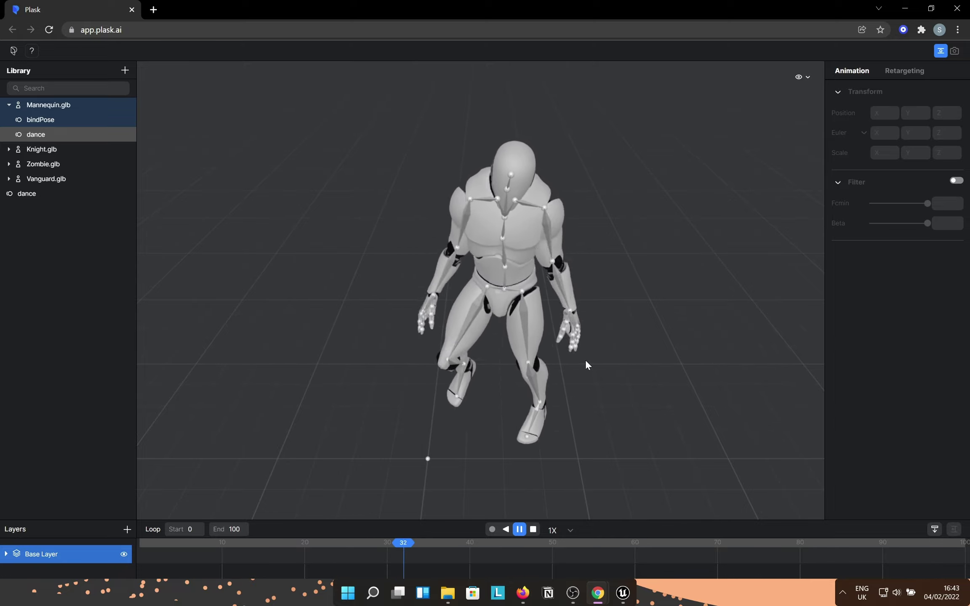
left_click(533, 530)
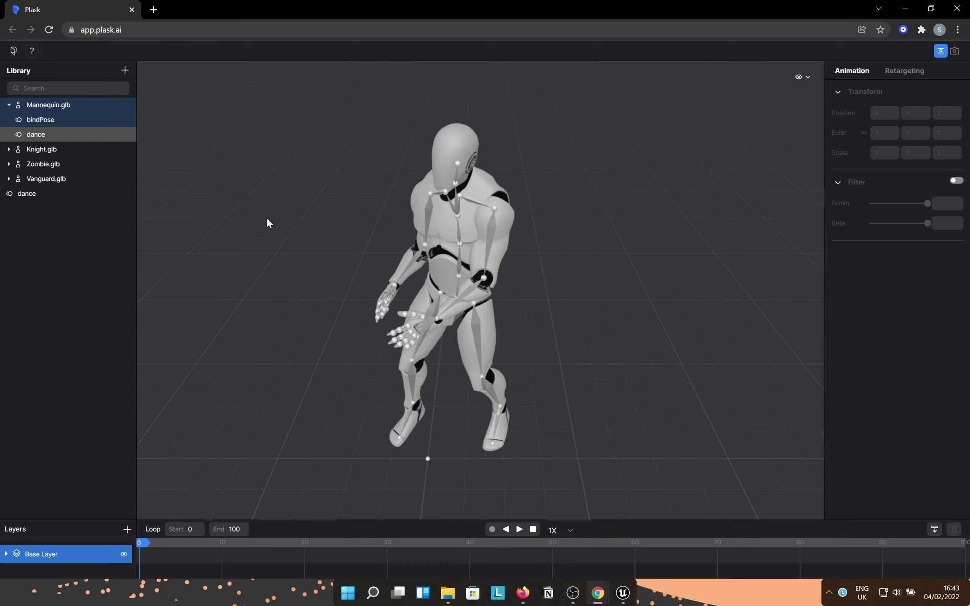
Export the dance motion as FBX, minimise Chrome and bring up Unreal Engine
right_click(36, 136)
left_click(70, 220)
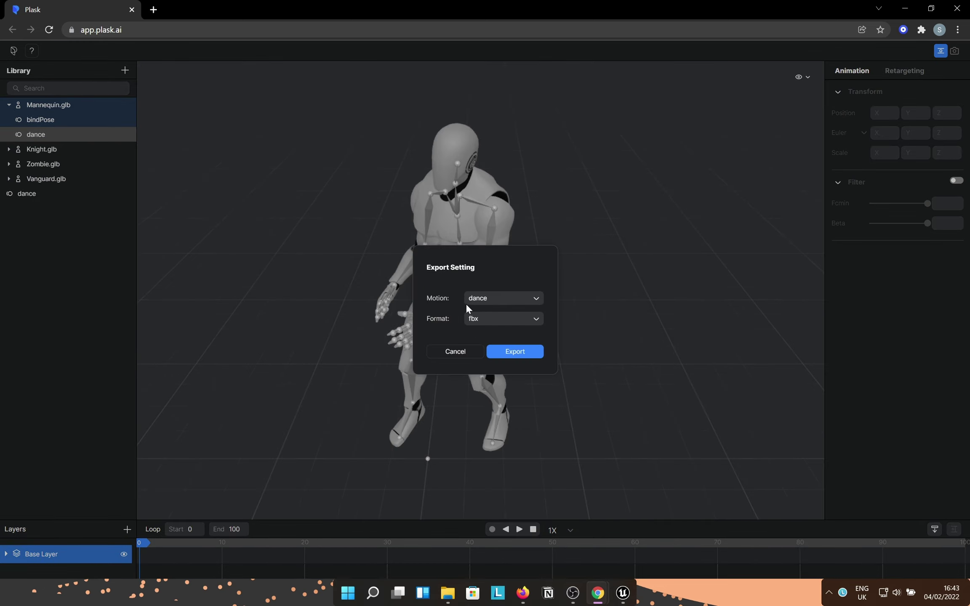
left_click(526, 356)
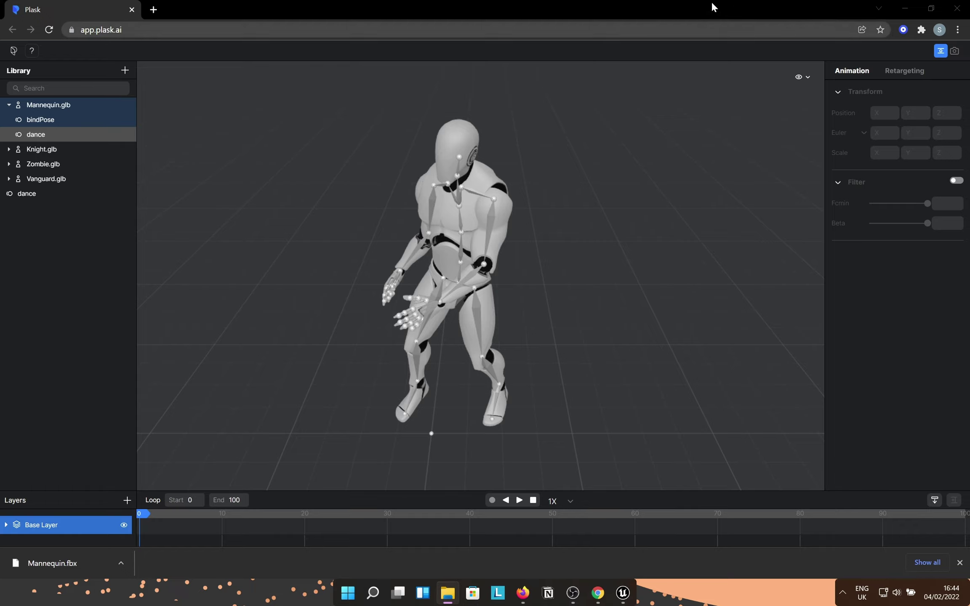
left_click(956, 8)
left_click(623, 593)
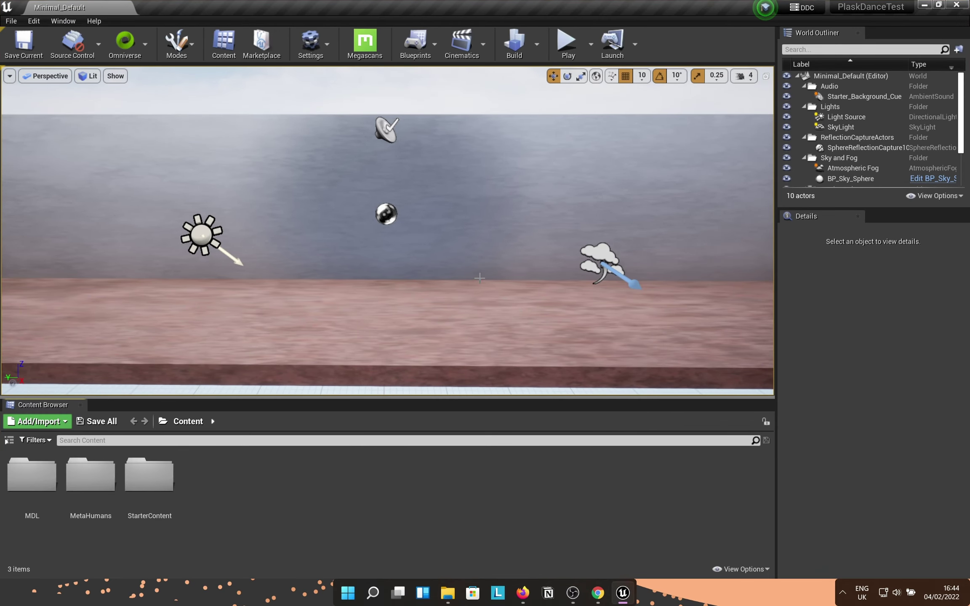
scroll(513, 267, "down", 3)
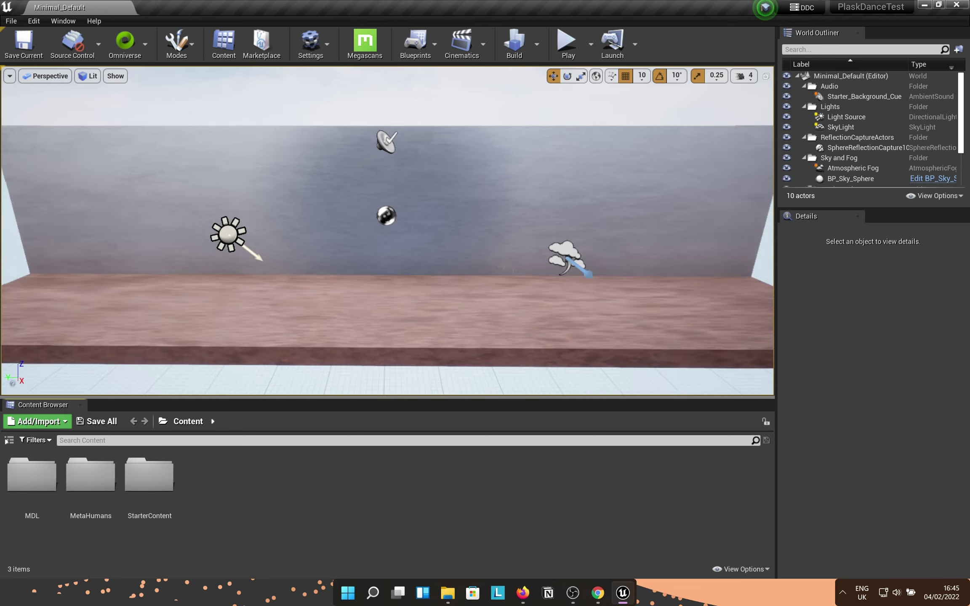
scroll(513, 267, "down", 2)
scroll(513, 266, "up", 4)
scroll(513, 266, "down", 4)
scroll(513, 267, "up", 3)
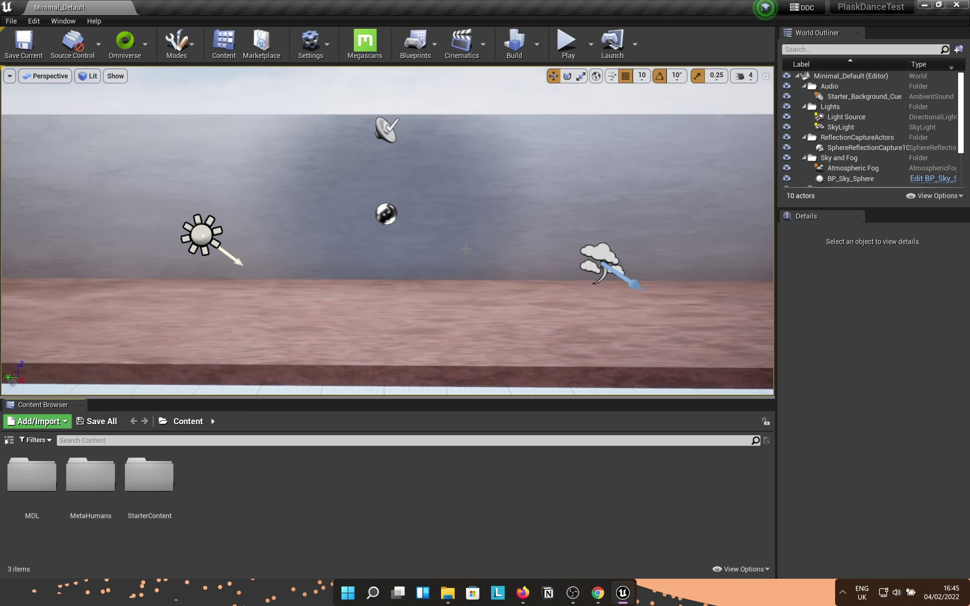
scroll(369, 327, "up", 2)
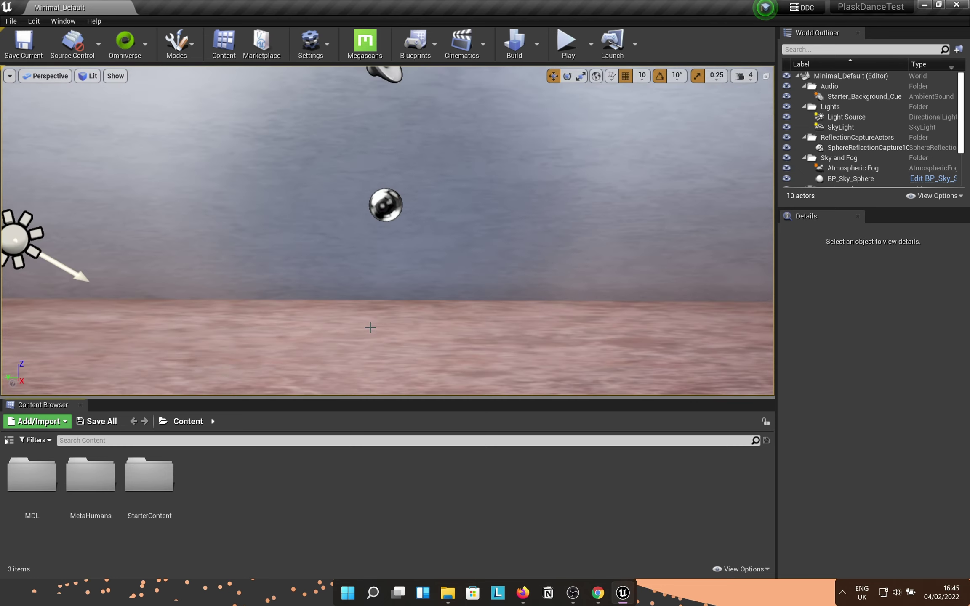
scroll(413, 312, "down", 3)
scroll(403, 305, "up", 1)
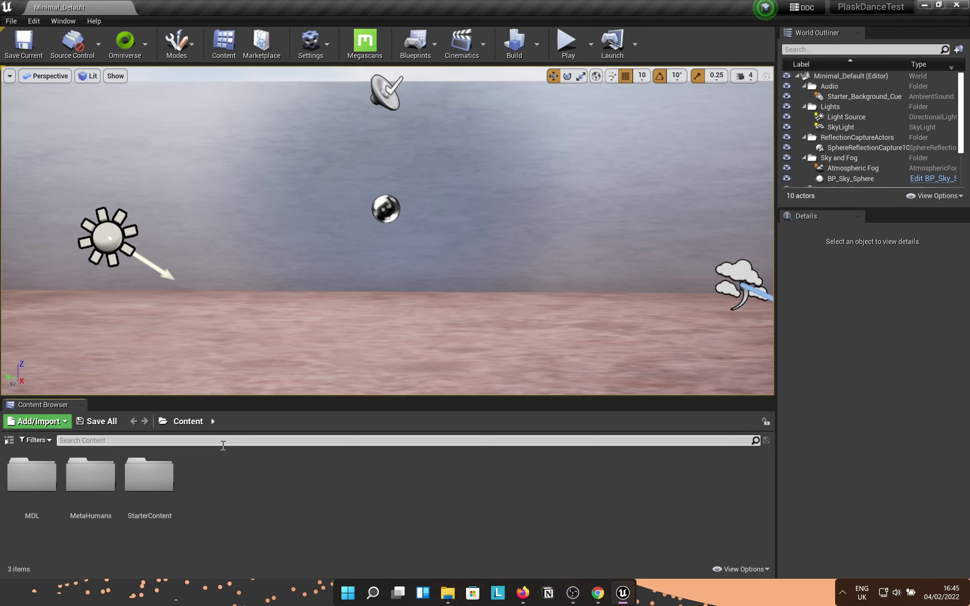
Browse MetaHumans > Common > Female > Medium > NormalWeight > Body and open metahuman_base_skel
double_click(96, 510)
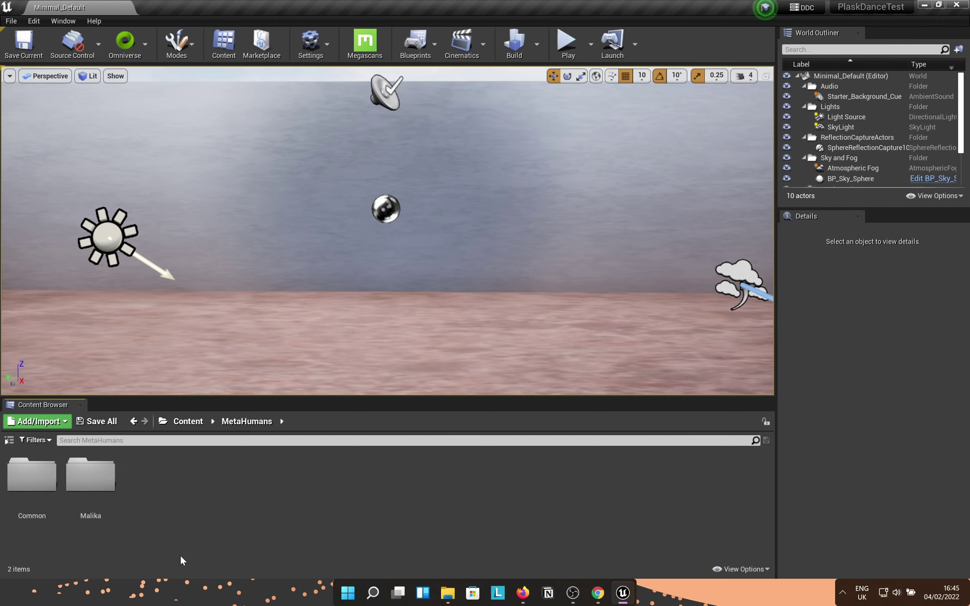
double_click(32, 478)
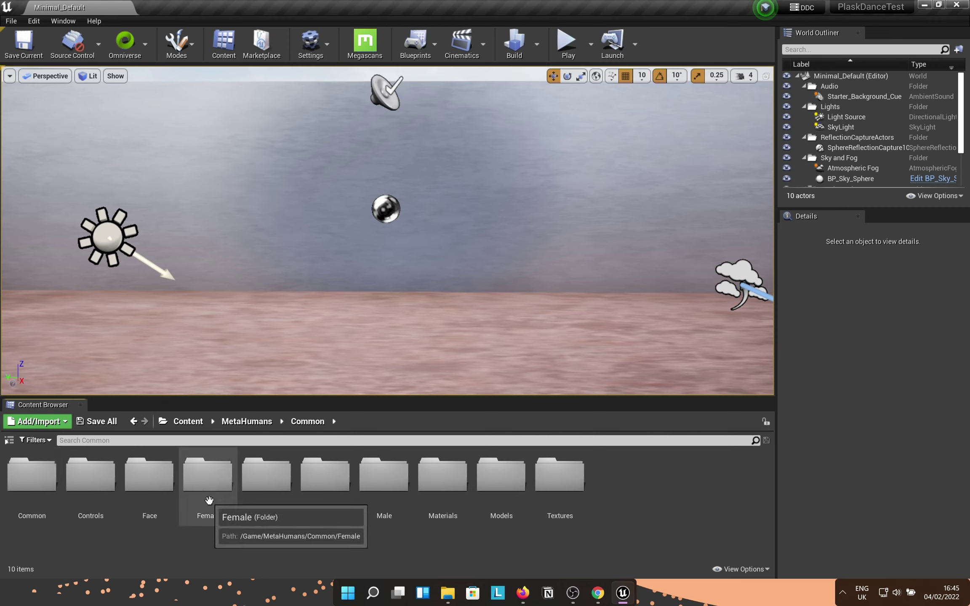
double_click(208, 493)
double_click(37, 493)
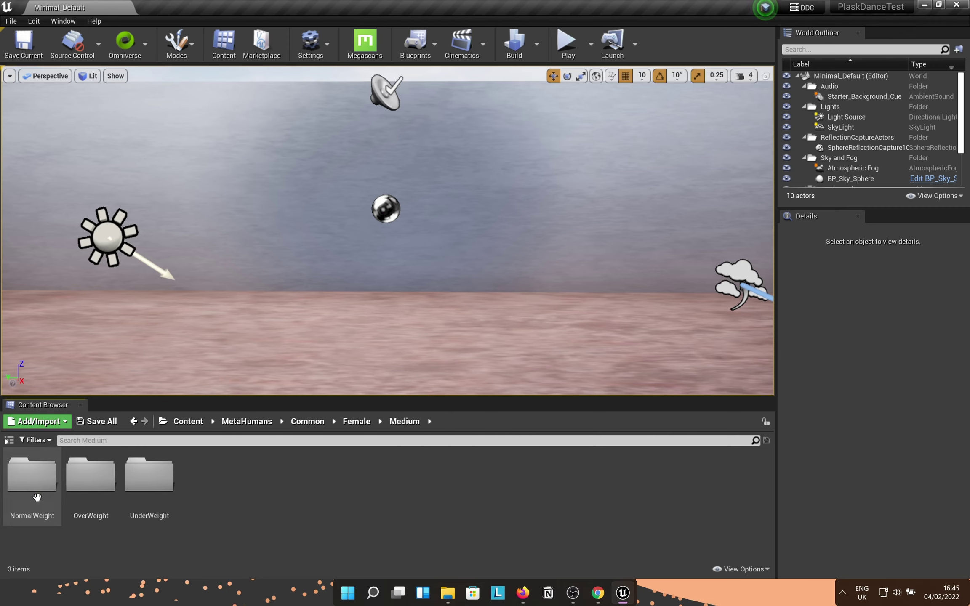
double_click(32, 478)
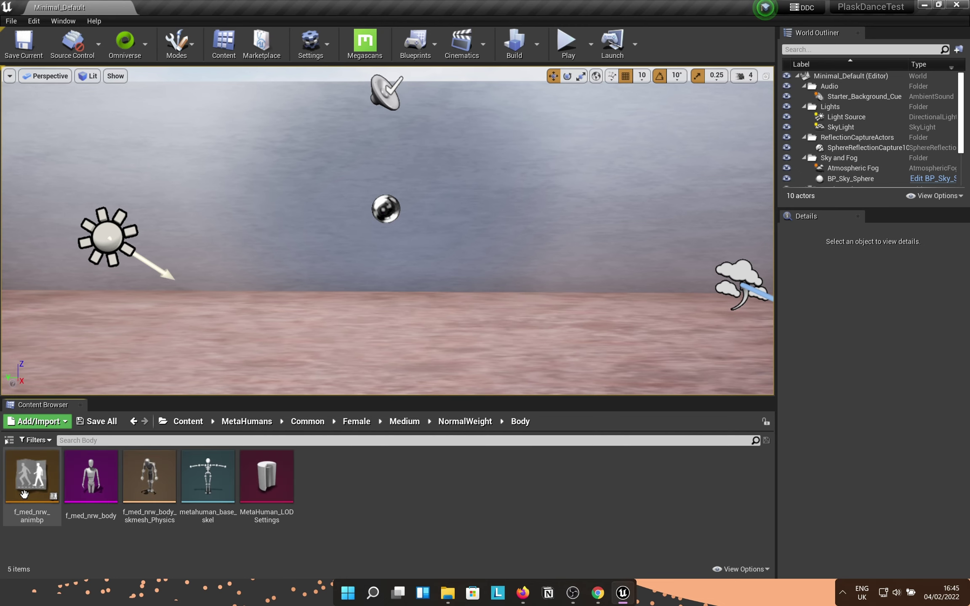
double_click(203, 490)
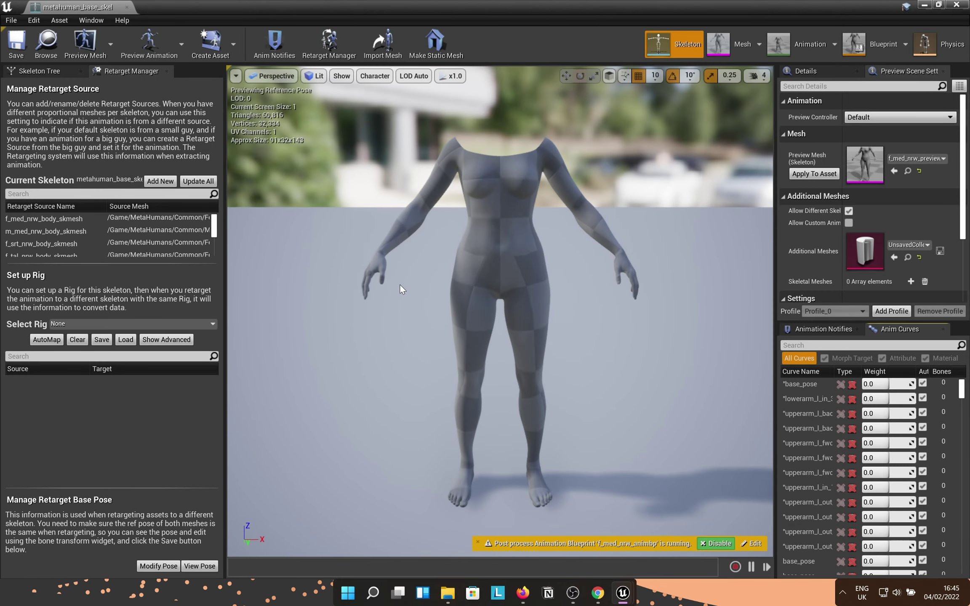
Show All Hierarchy bones in the viewport and set the retarget rig to Humanoid
left_click(375, 76)
mouse_move(377, 124)
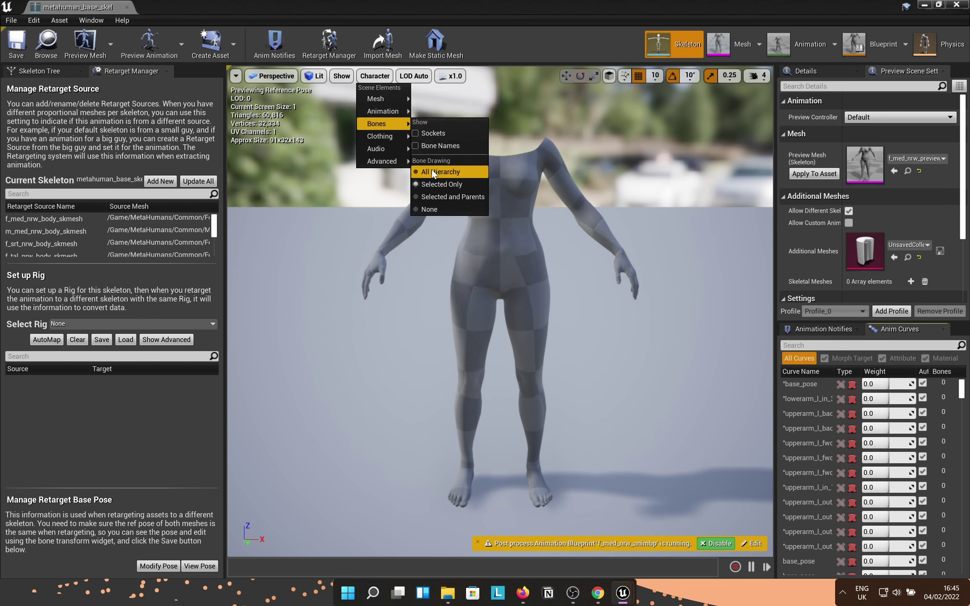
left_click(431, 171)
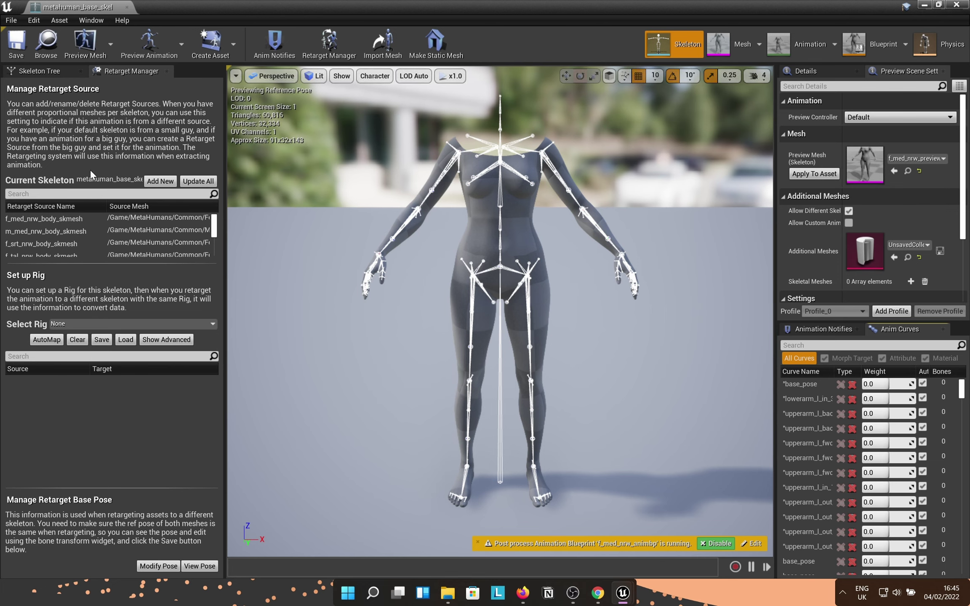
left_click(69, 323)
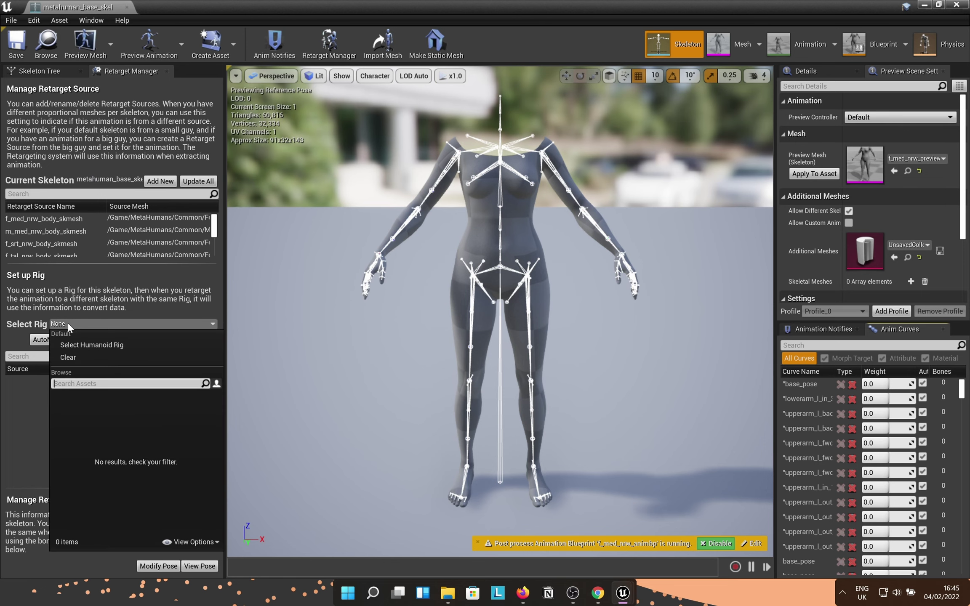
left_click(77, 345)
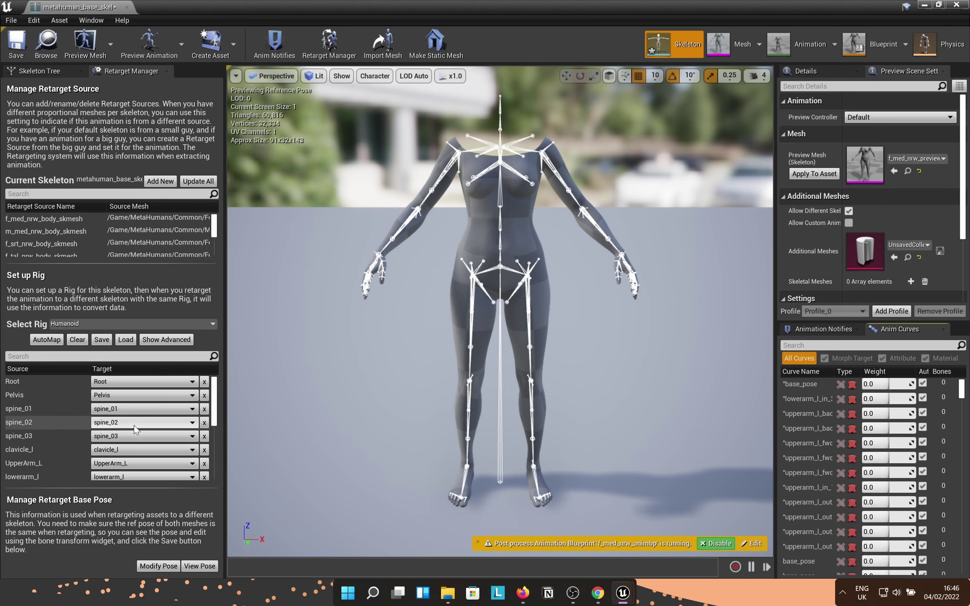
Read the spine remapping step in the MetaHuman retargeting guide in Firefox
left_click(523, 593)
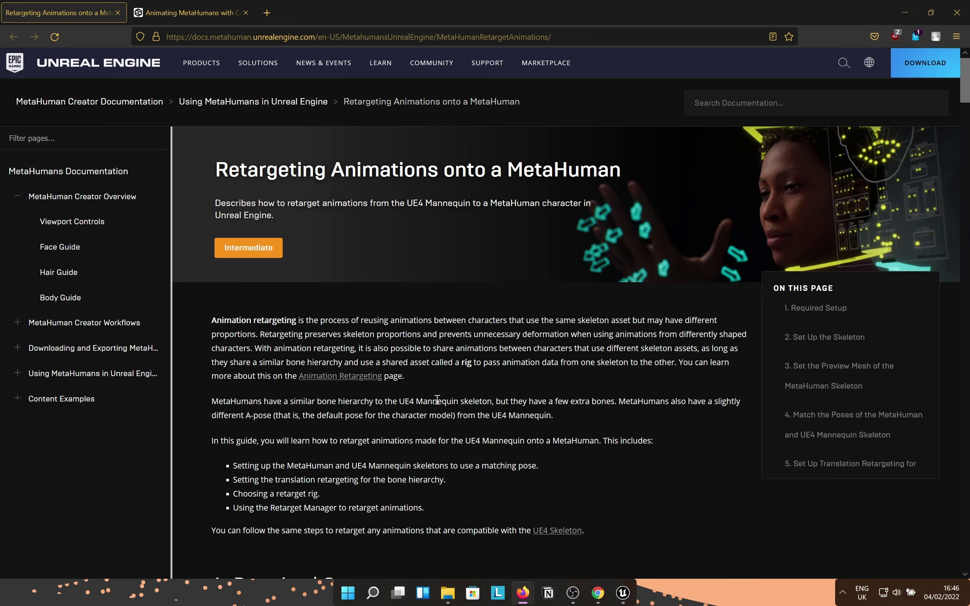
scroll(437, 397, "down", 3)
scroll(437, 394, "down", 3)
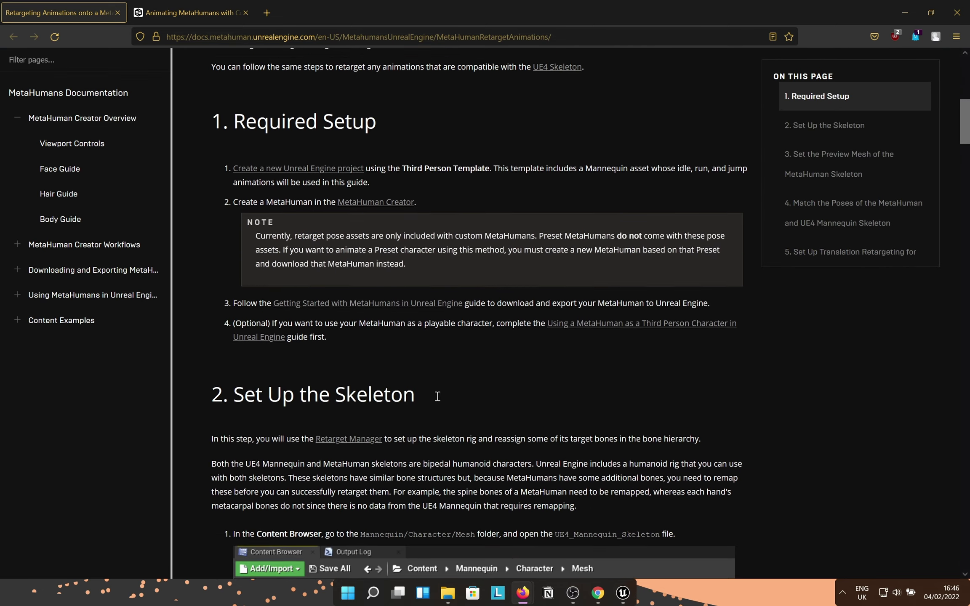
scroll(436, 395, "down", 3)
scroll(435, 394, "down", 4)
scroll(434, 395, "down", 3)
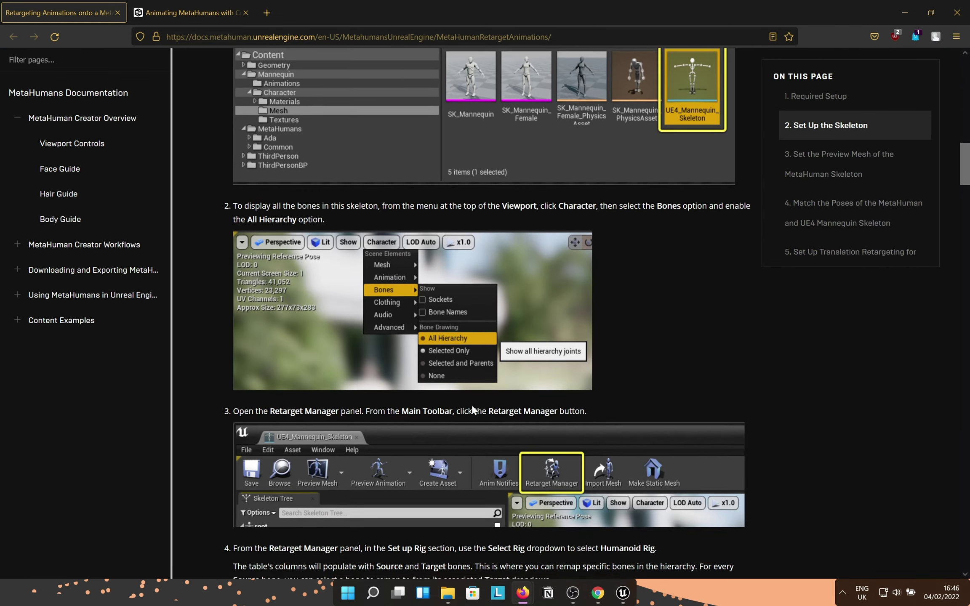
scroll(434, 395, "down", 2)
scroll(429, 391, "down", 3)
scroll(448, 379, "down", 2)
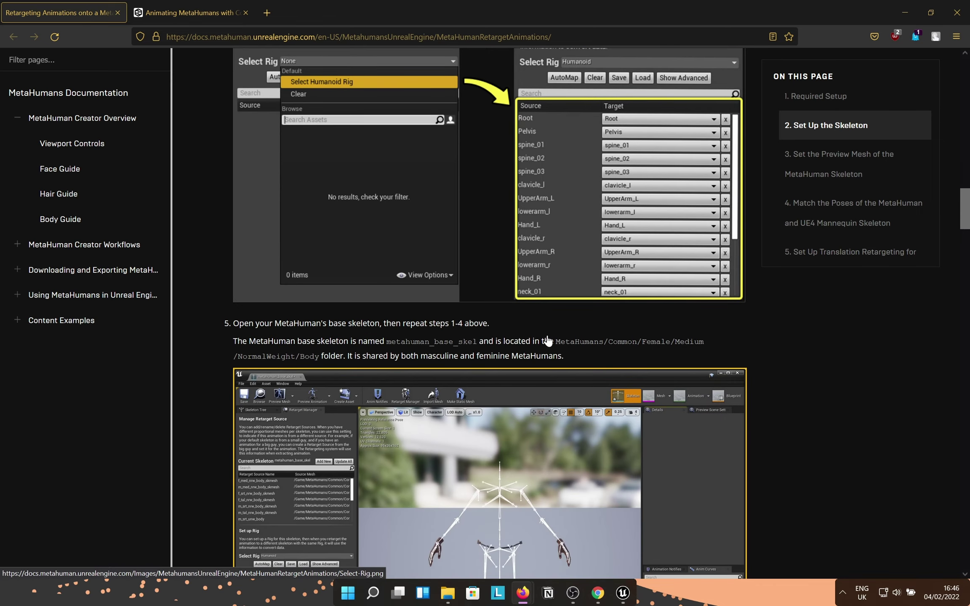
scroll(493, 341, "down", 3)
scroll(548, 305, "down", 5)
scroll(548, 304, "down", 2)
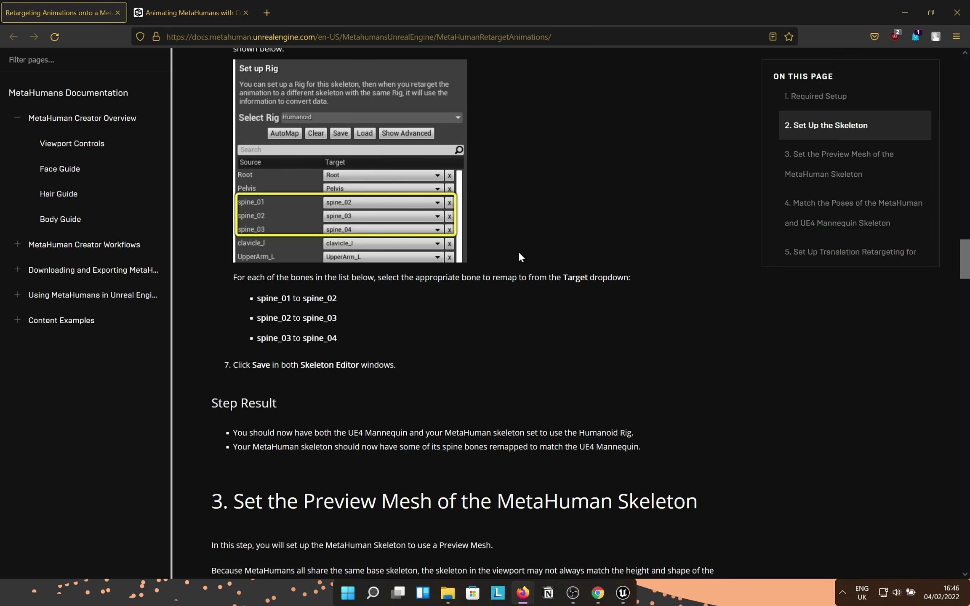
scroll(528, 251, "down", 3)
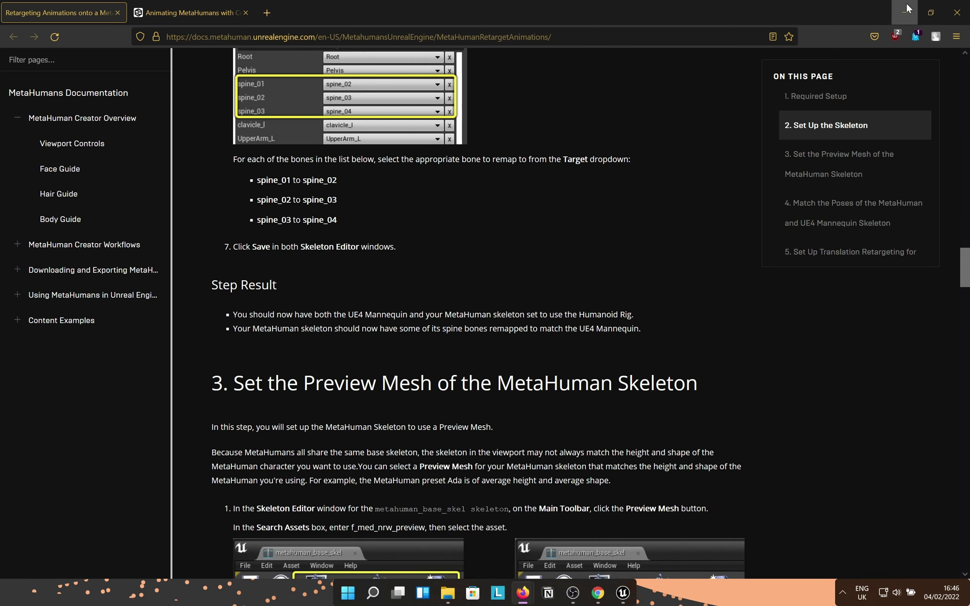
Retarget spine_01, spine_02 and spine_03 to spine_02, spine_03 and spine_04
left_click(907, 10)
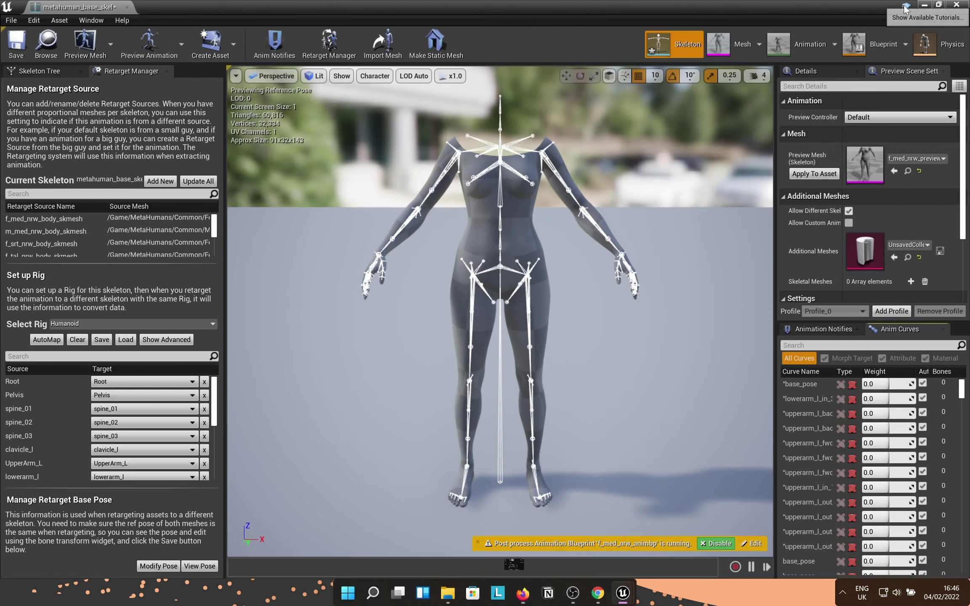
left_click(107, 411)
left_click(142, 163)
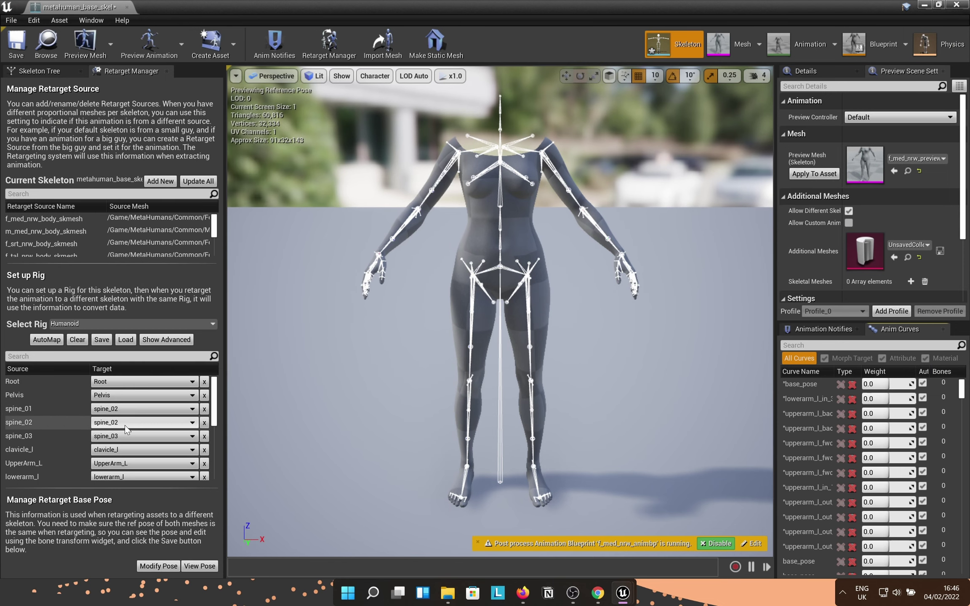
left_click(126, 424)
left_click(143, 183)
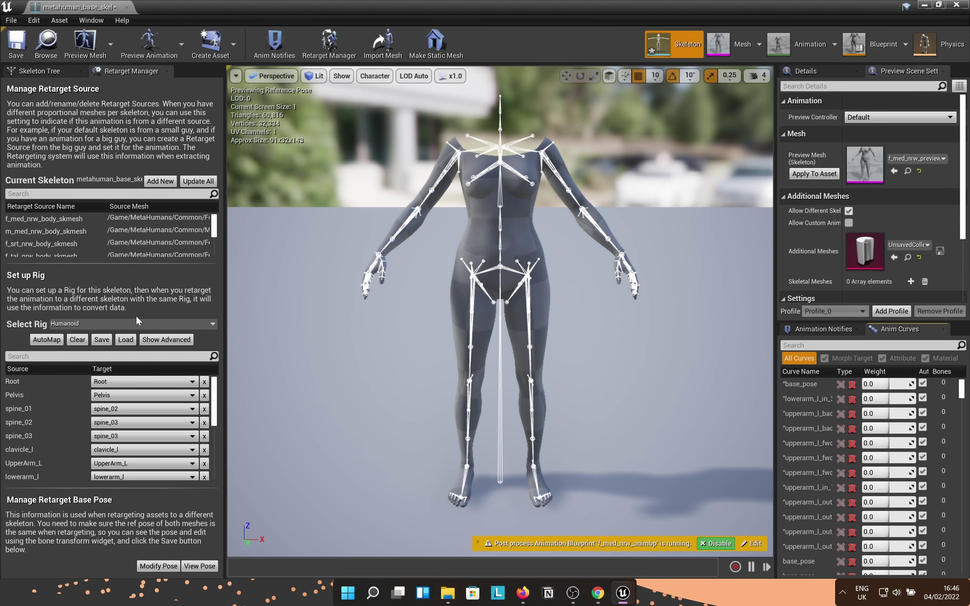
left_click(113, 435)
left_click(144, 205)
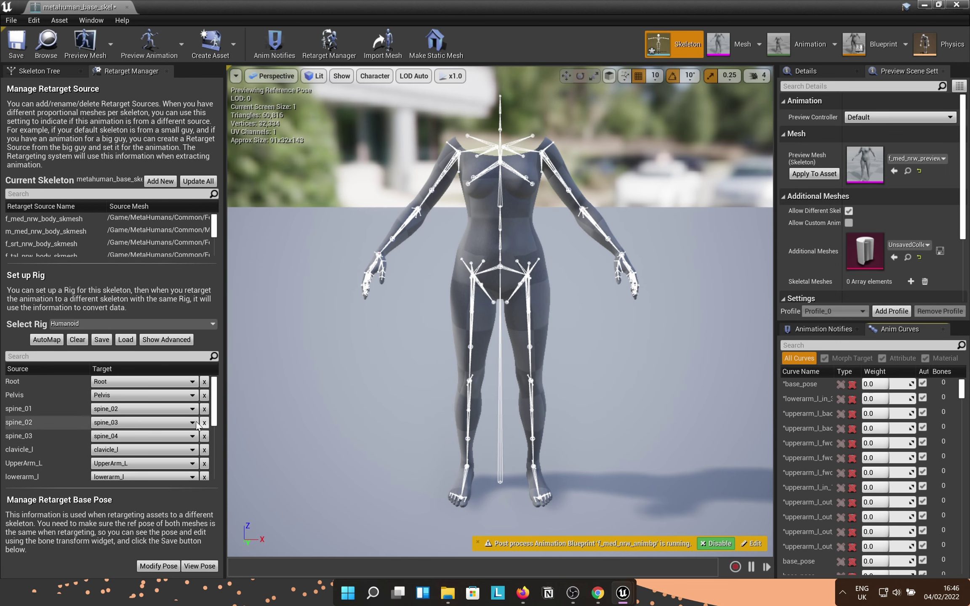
Save the Humanoid bone mapping as an asset in the Body folder
left_click(102, 339)
type("BoneMapping_metahuman")
left_click(285, 473)
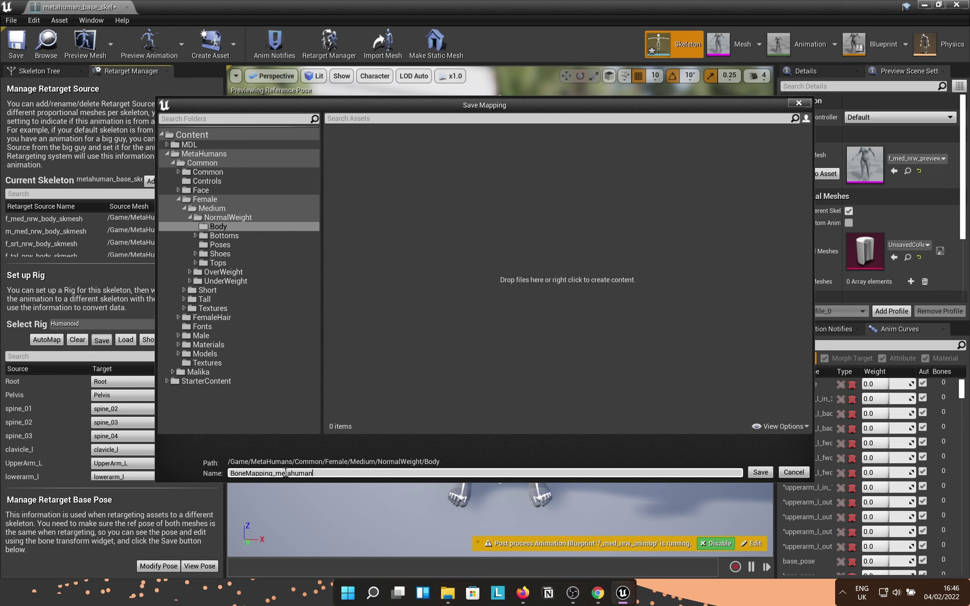
left_click(758, 472)
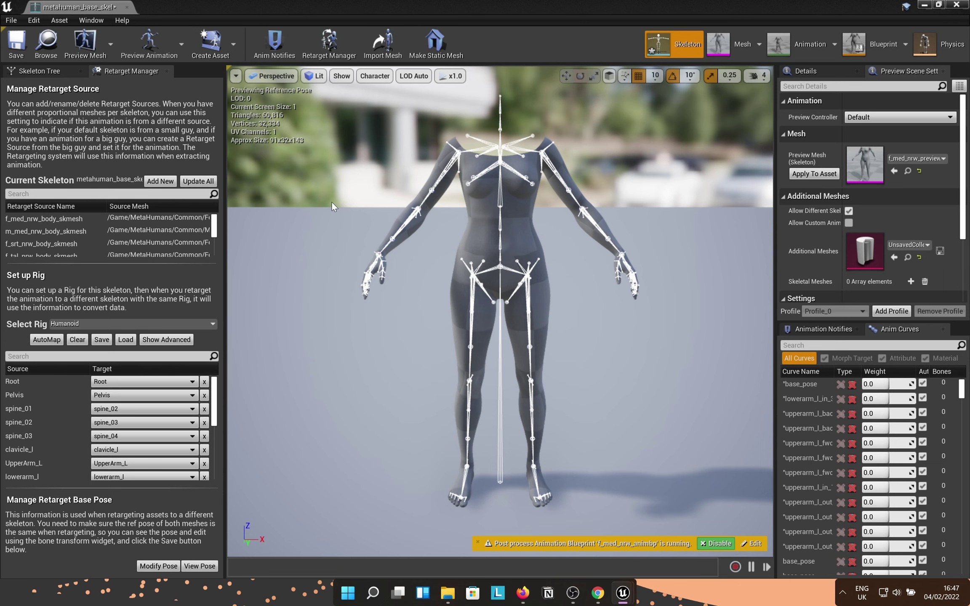
Set rotation snapping to 5 degrees and raise both upper arms to horizontal
left_click(473, 154)
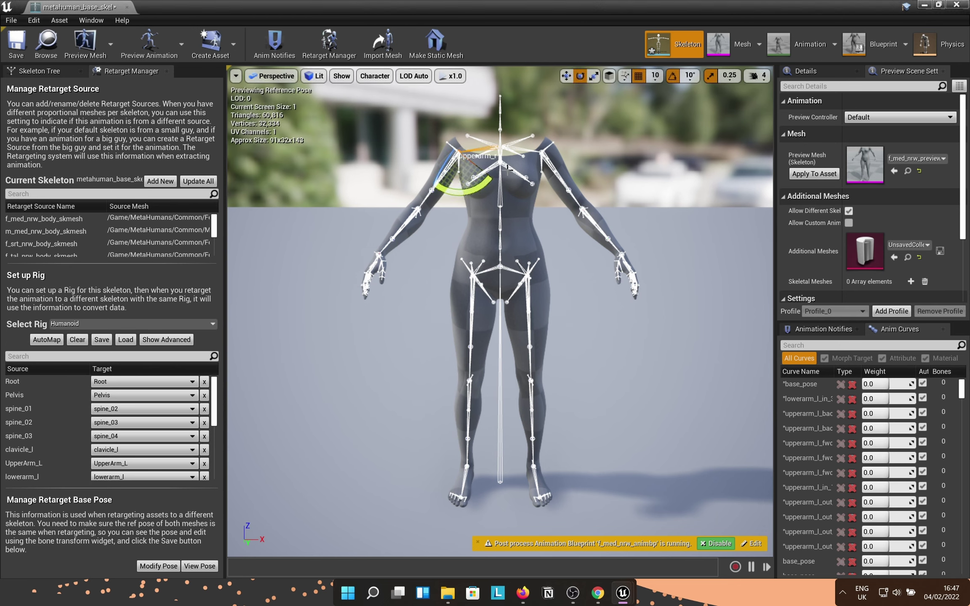
left_click(692, 79)
left_click(697, 105)
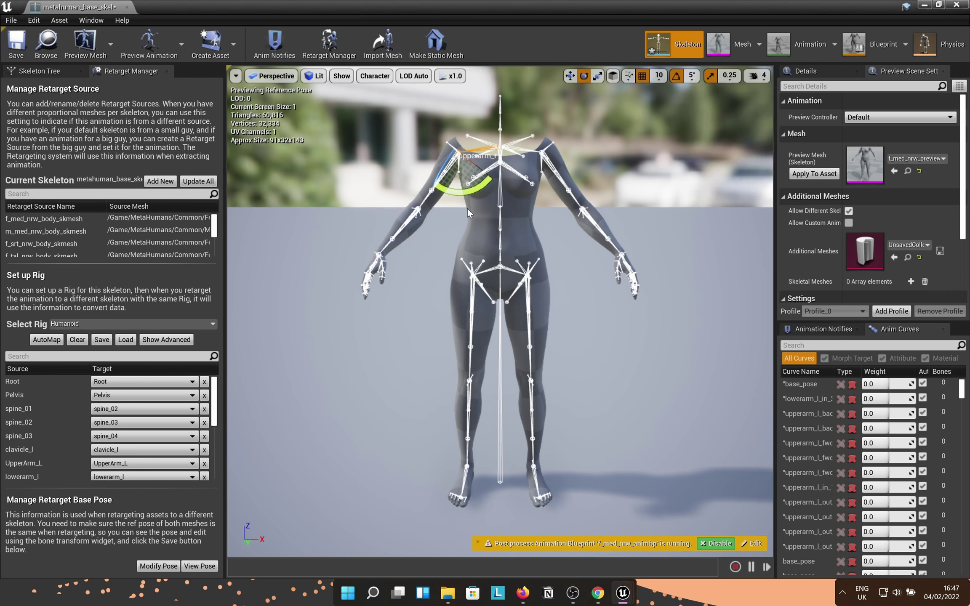
left_click_drag(467, 213, 451, 156)
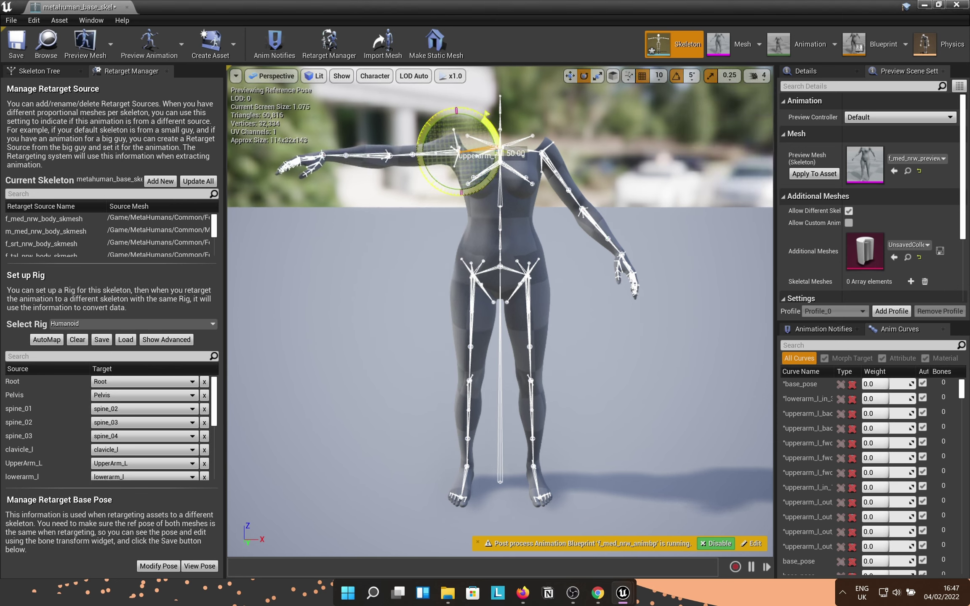
left_click_drag(452, 155, 455, 149)
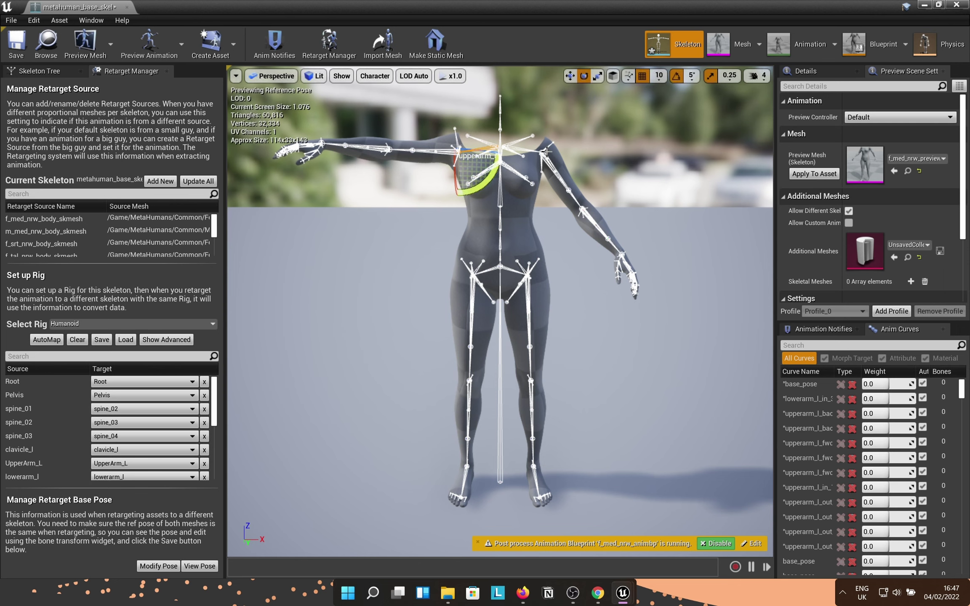
left_click(537, 155)
mouse_move(564, 182)
left_mouse_down()
mouse_move(565, 152)
mouse_move(565, 163)
left_mouse_up()
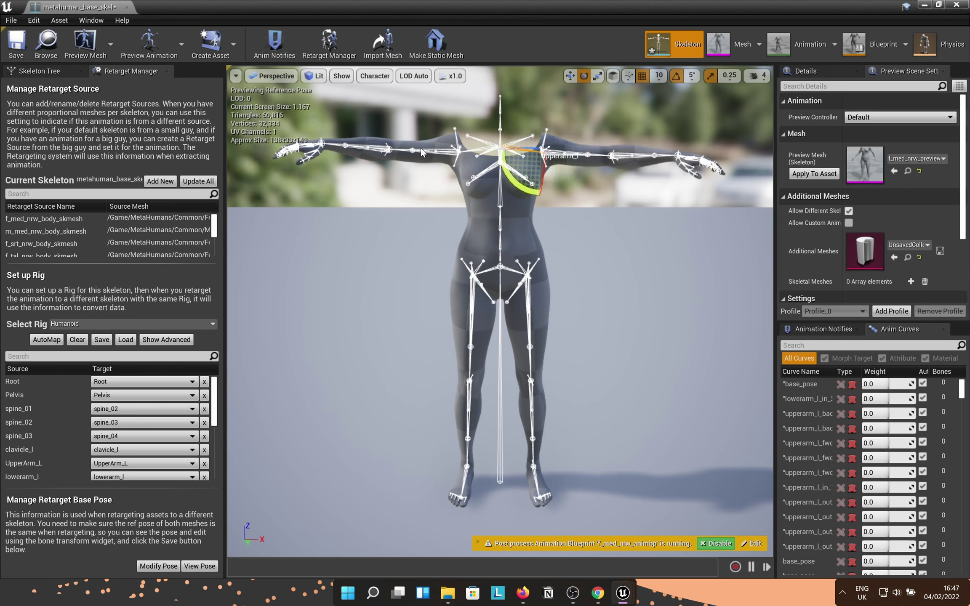
left_click(469, 150)
left_click_drag(479, 179, 480, 191)
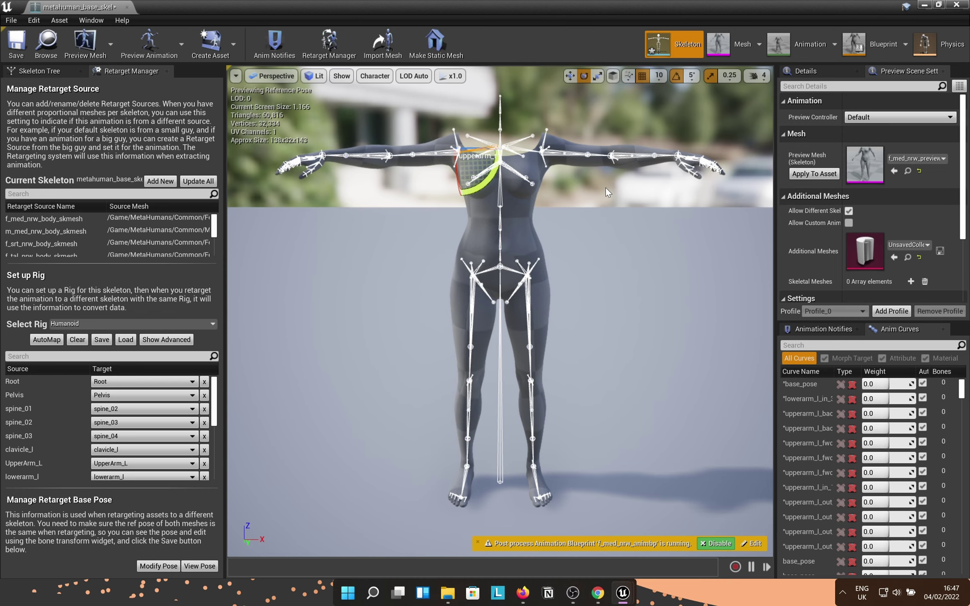
right_click_drag(604, 190, 604, 175)
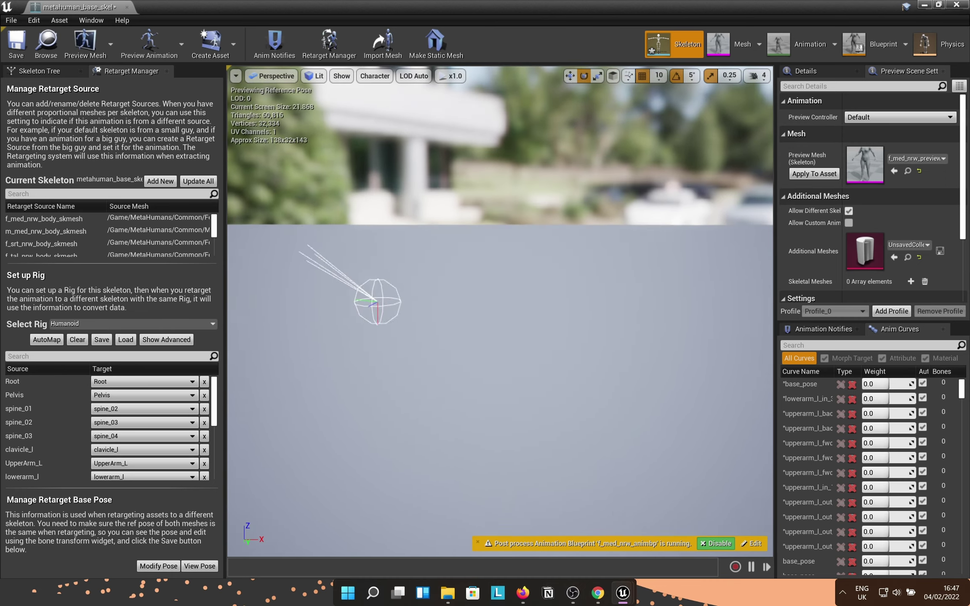
left_click_drag(500, 304, 530, 251, "alt")
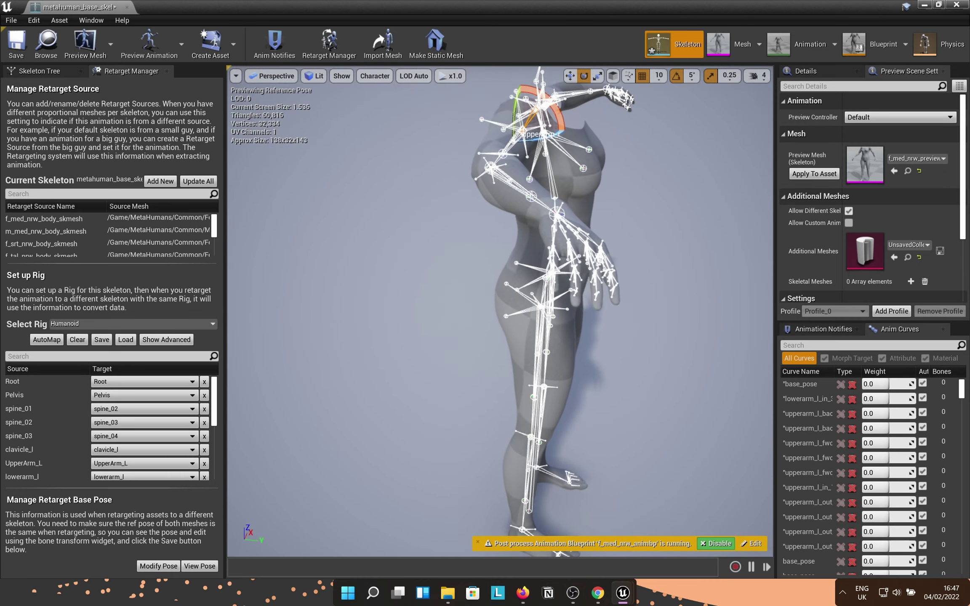
left_click_drag(487, 390, 487, 396)
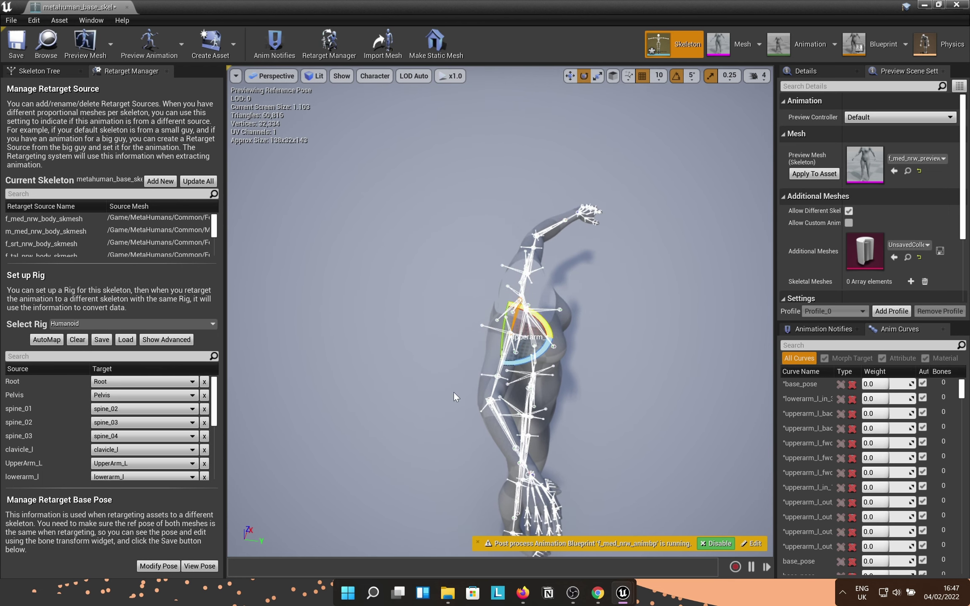
Rotate the right forearm about 25 degrees and lowerarm_l about -20 degrees
left_click(493, 390)
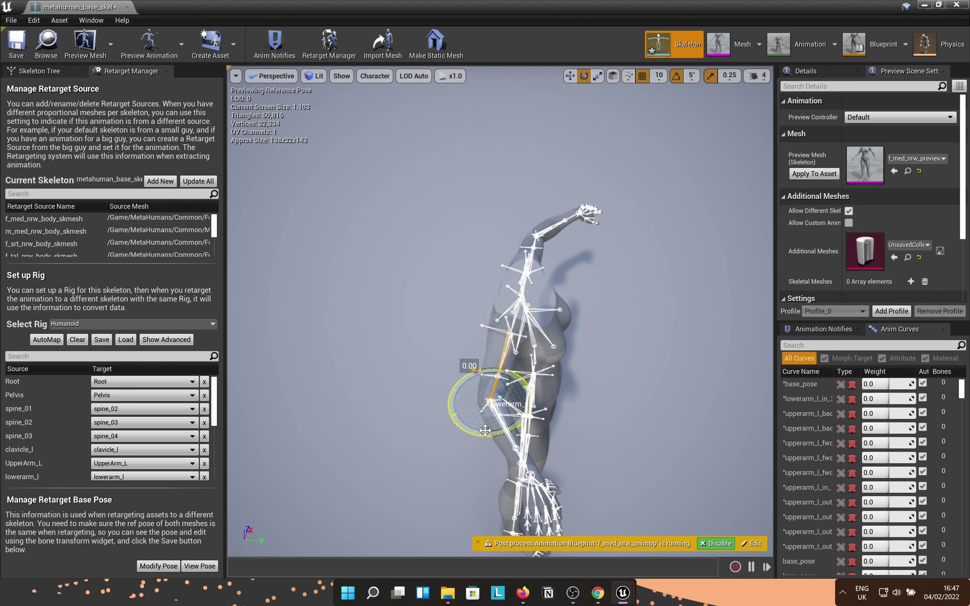
mouse_move(453, 413)
left_mouse_down()
mouse_move(485, 435)
mouse_move(470, 433)
left_mouse_up()
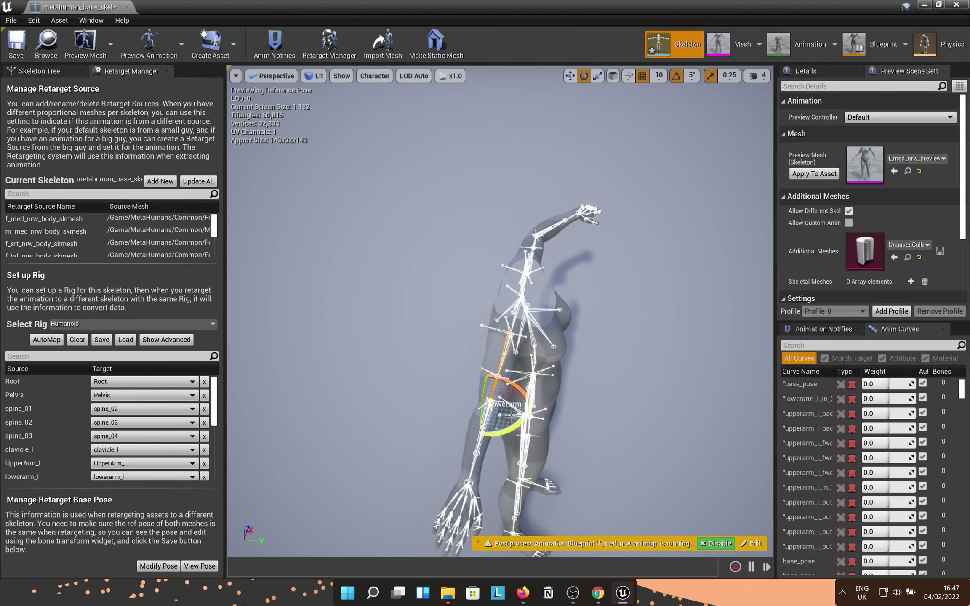
mouse_move(500, 319)
right_mouse_down()
mouse_move(500, 250)
mouse_move(454, 250)
right_mouse_up()
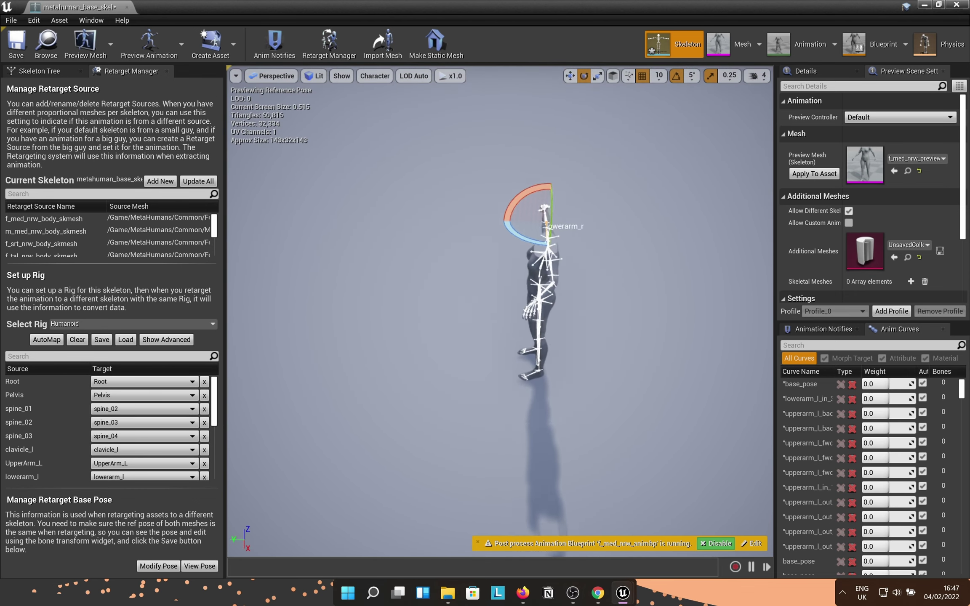
right_click_drag(687, 309, 667, 304)
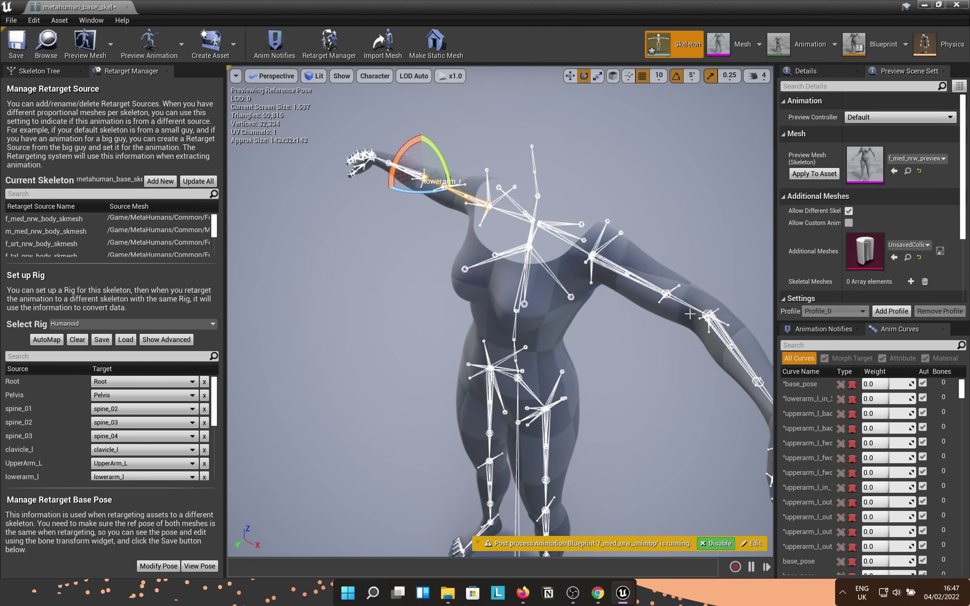
left_click(687, 309)
left_click(709, 316)
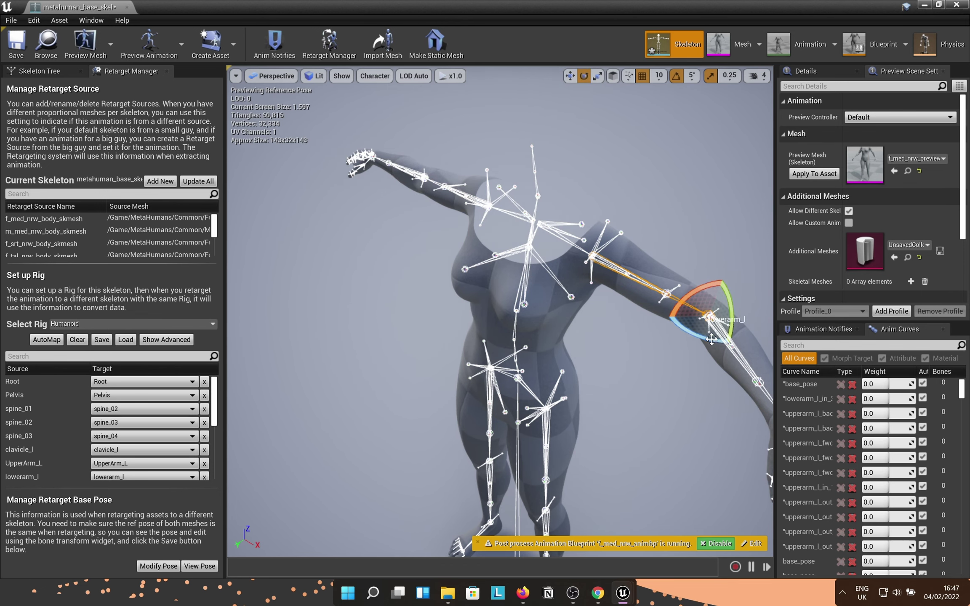
left_click_drag(712, 340, 731, 344)
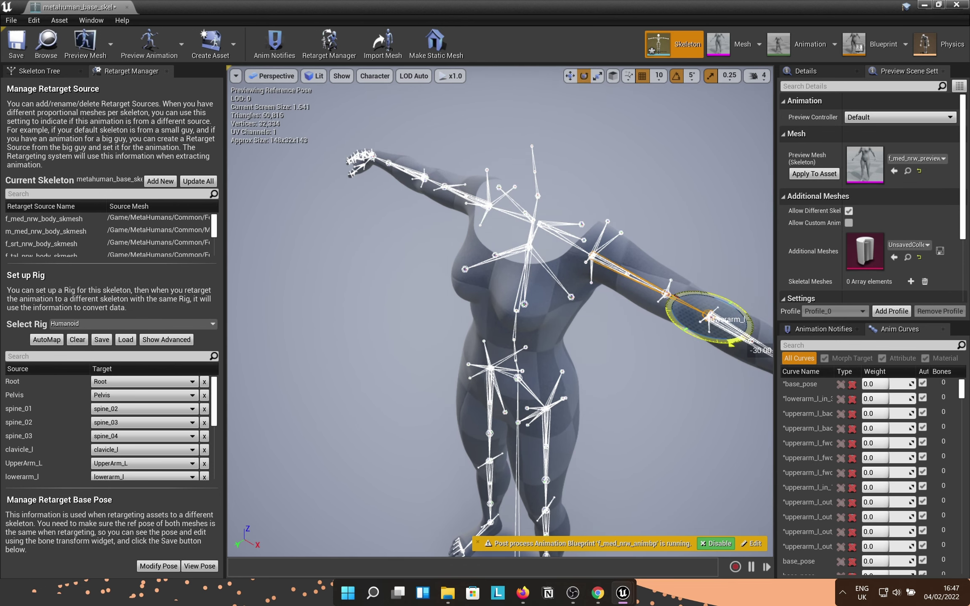
scroll(500, 311, "down", 2)
scroll(500, 311, "down", 3)
right_click_drag(500, 311, 462, 296)
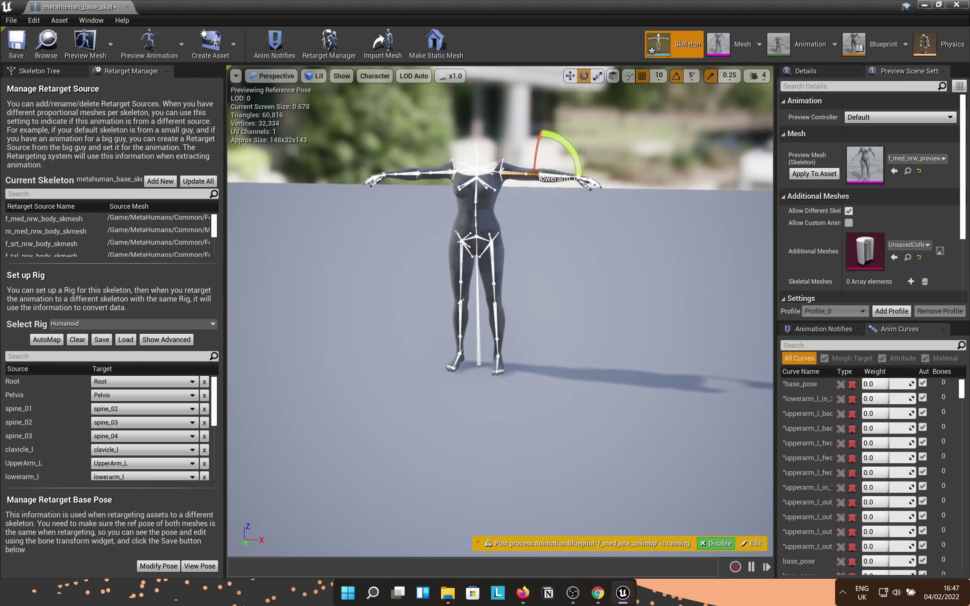
scroll(500, 311, "up", 2)
scroll(501, 311, "up", 2)
scroll(500, 310, "up", 2)
right_click_drag(628, 362, 628, 359)
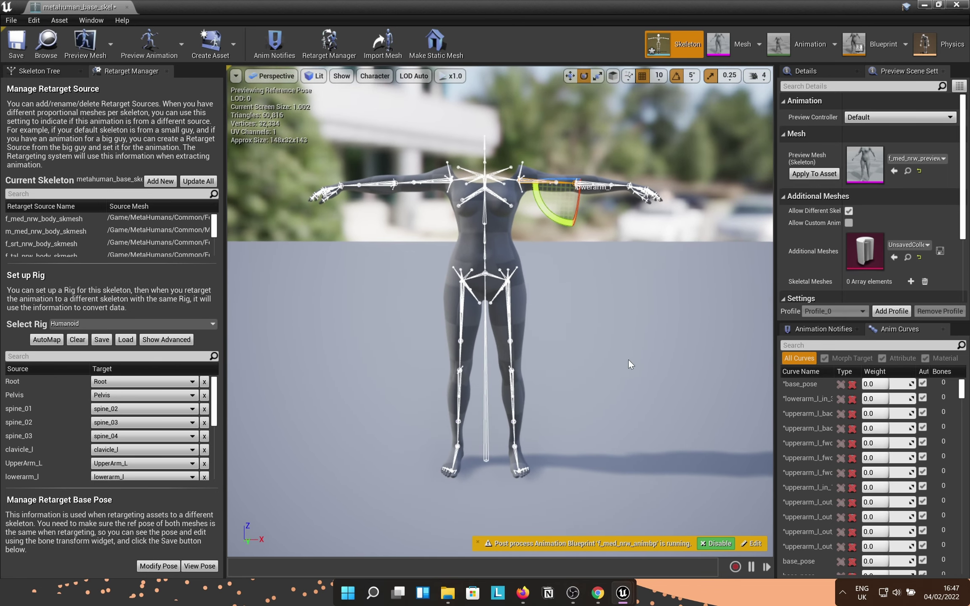
Apply the preview mesh to the skeleton and store the arms-out T-pose as retarget base pose
left_click(808, 178)
left_click(158, 568)
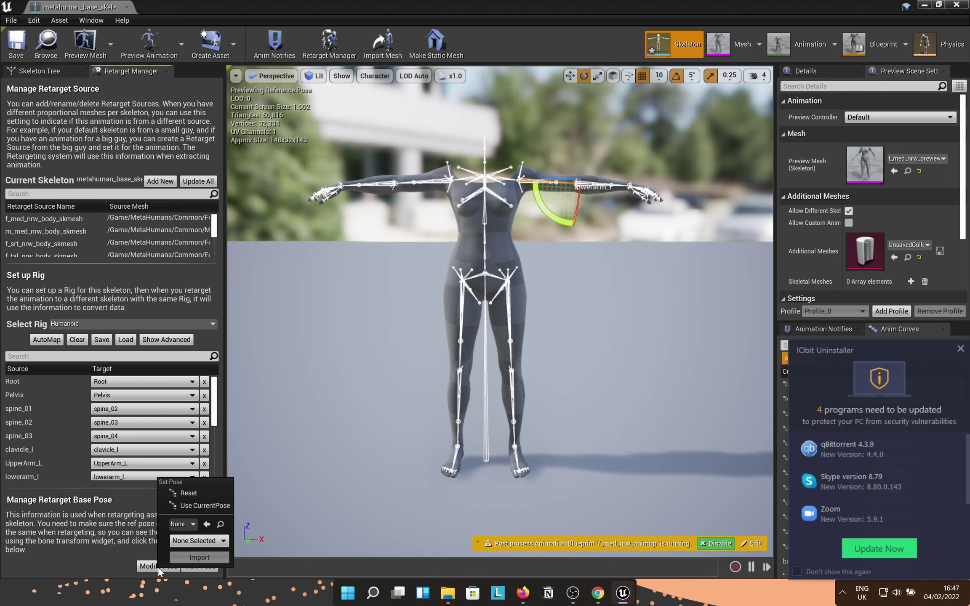
left_click(216, 511)
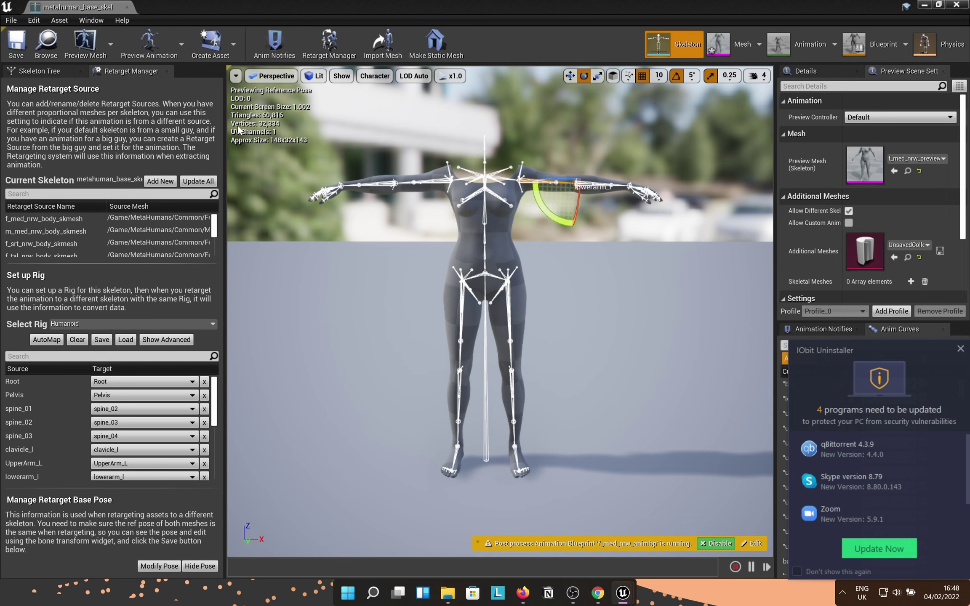
left_click(961, 348)
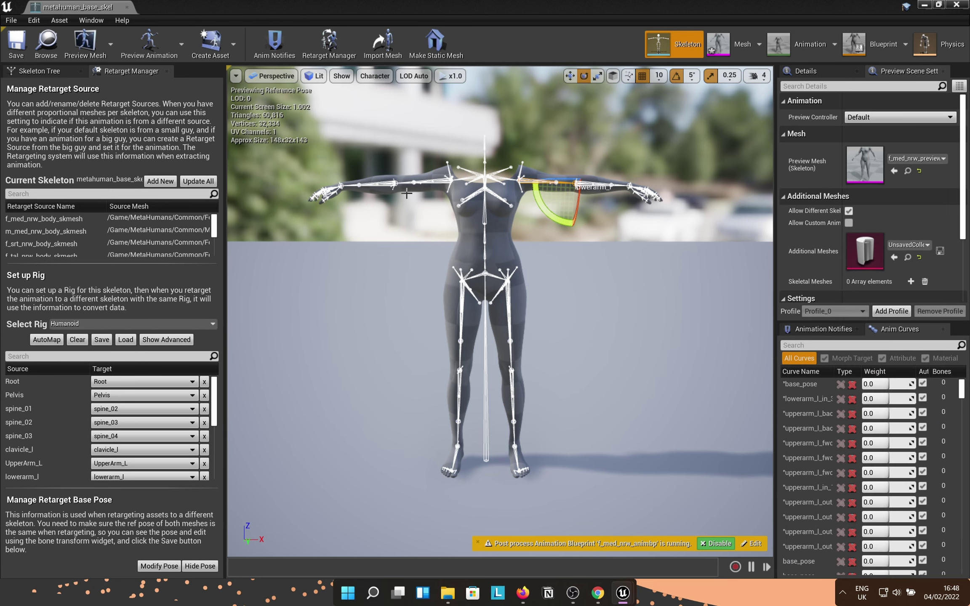
Show the per-bone translation retargeting options in the Skeleton Tree
left_click(35, 73)
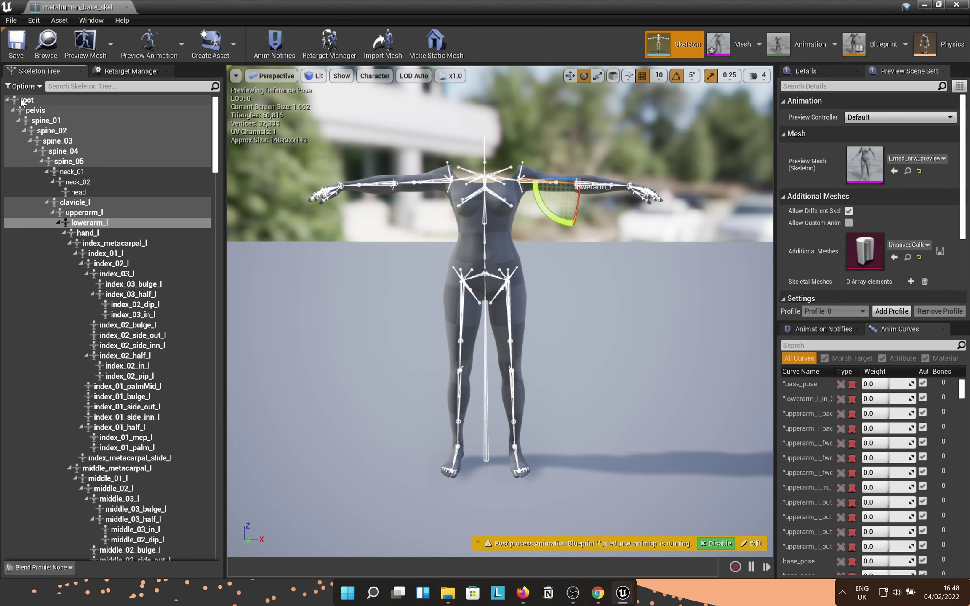
left_click(27, 88)
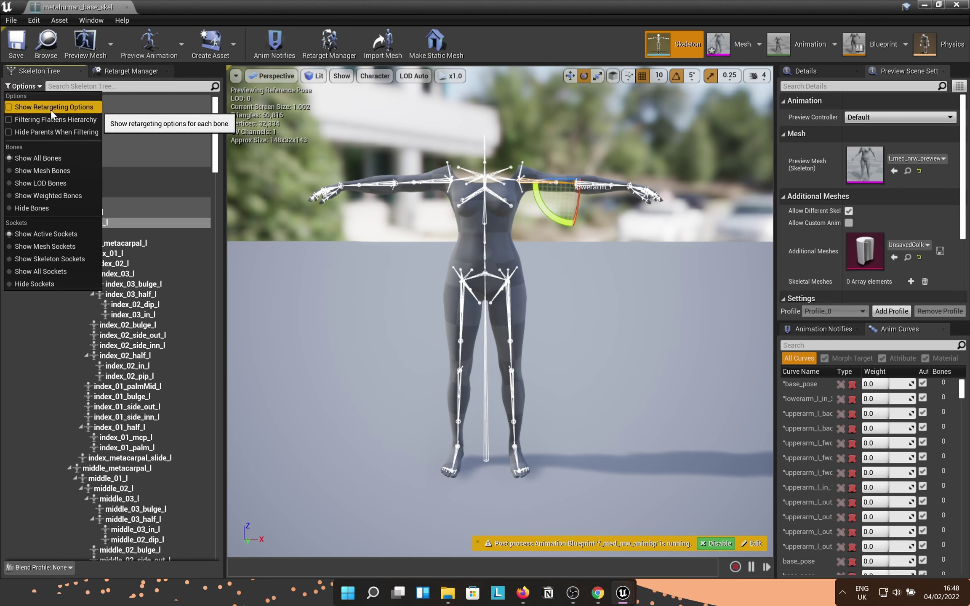
left_click(51, 108)
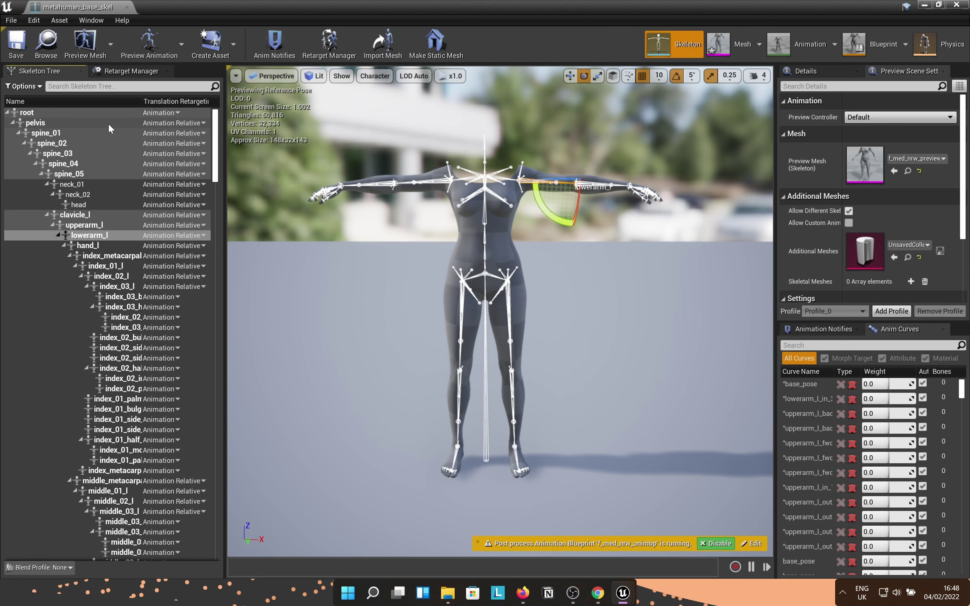
Set all bones under pelvis to Skeleton retargeting, return pelvis to Animation, and save
right_click(162, 122)
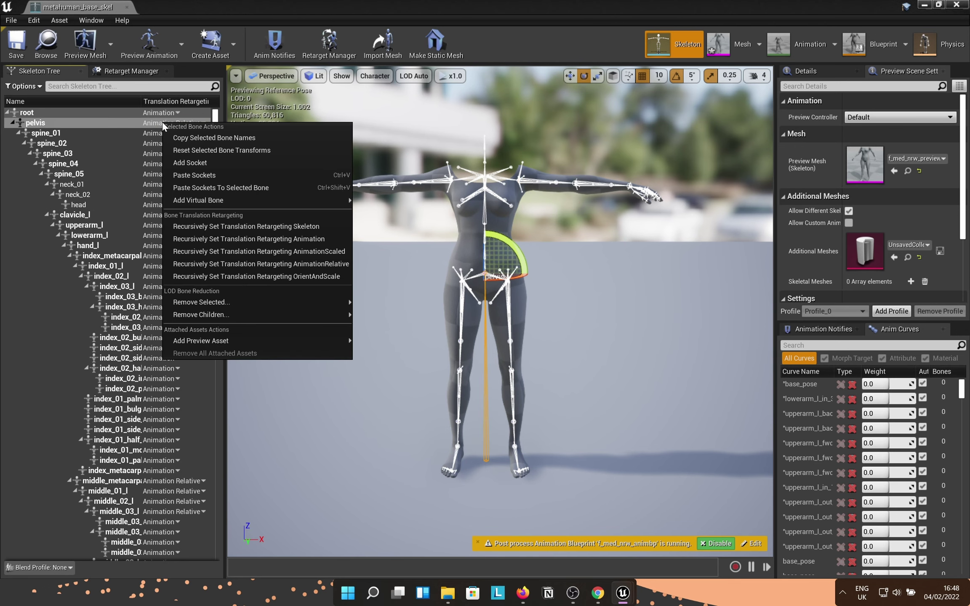
mouse_move(246, 226)
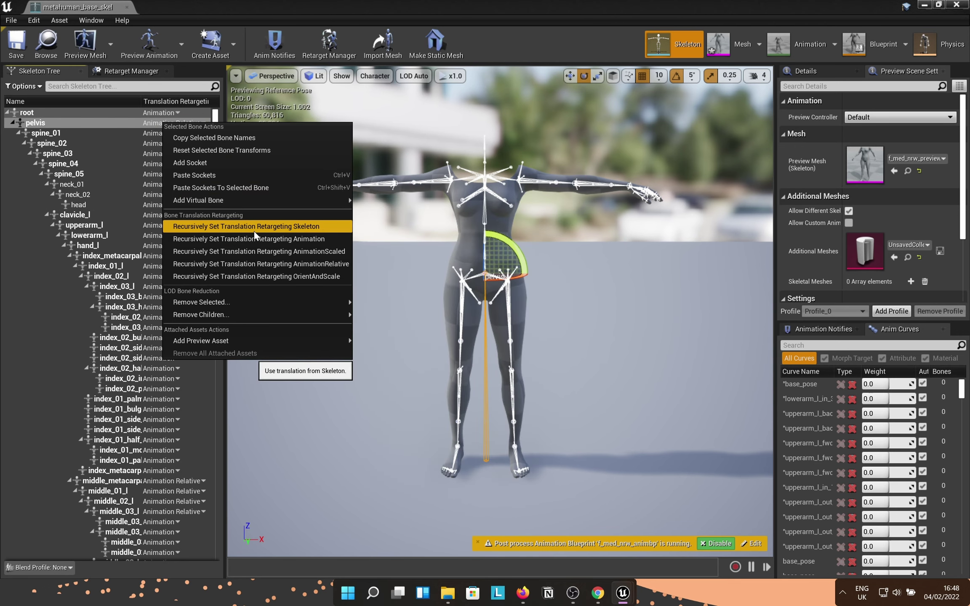
left_click(269, 227)
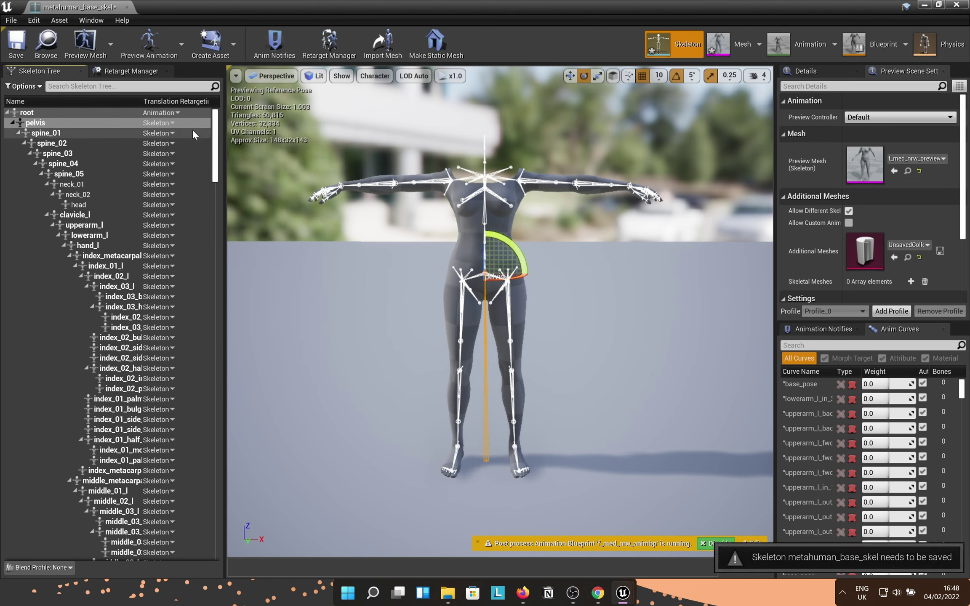
left_click(144, 117)
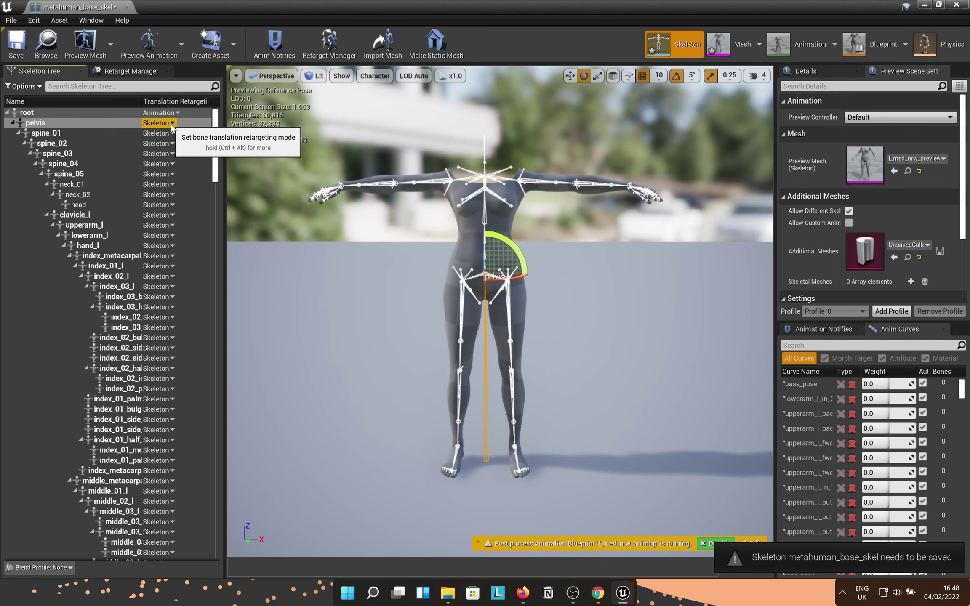
left_click(171, 123)
left_click(175, 143)
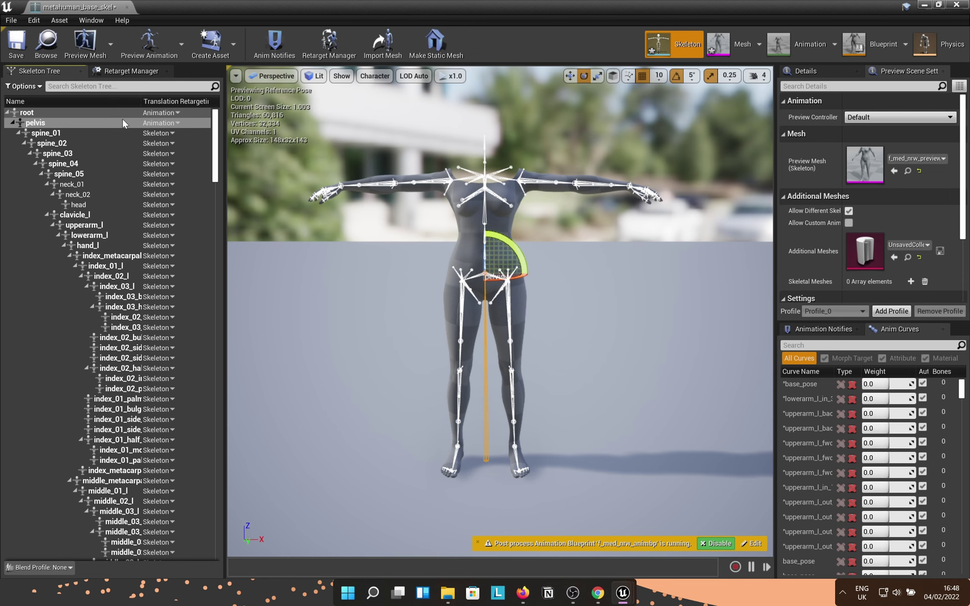
left_click(16, 44)
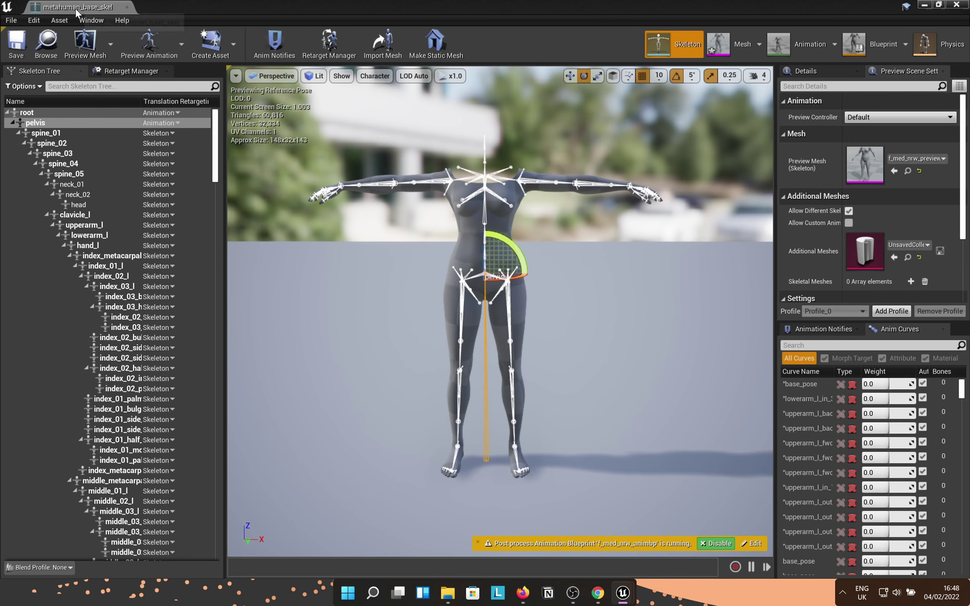
Close the skeleton editor, then create and open an Animation folder in Content
left_click(125, 7)
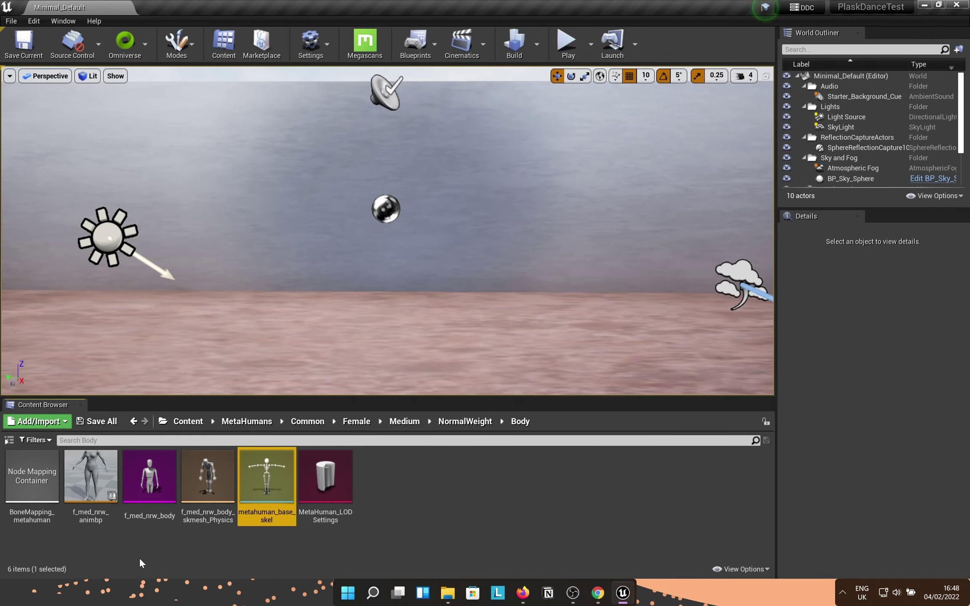
left_click(188, 421)
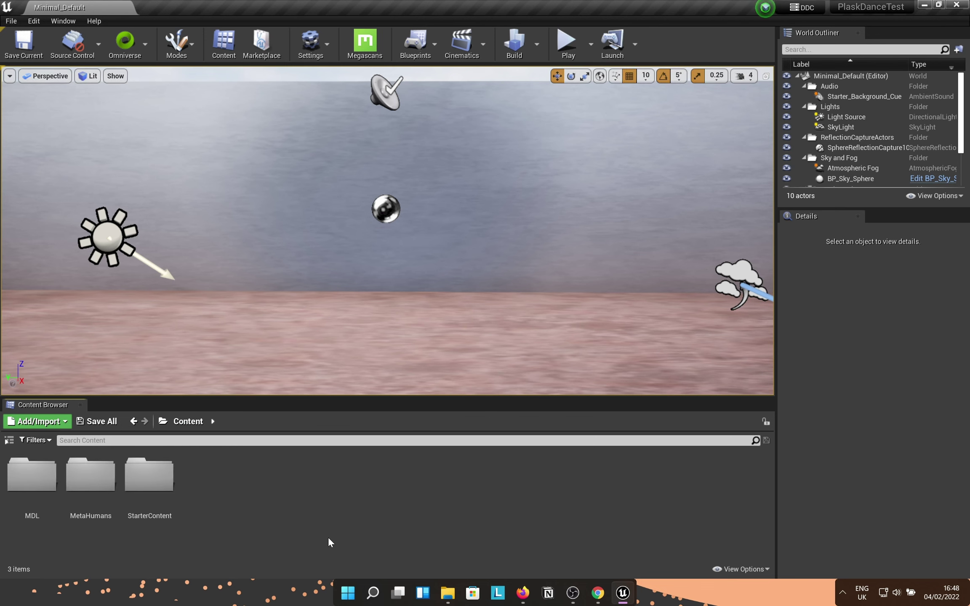
right_click(275, 518)
left_click(312, 168)
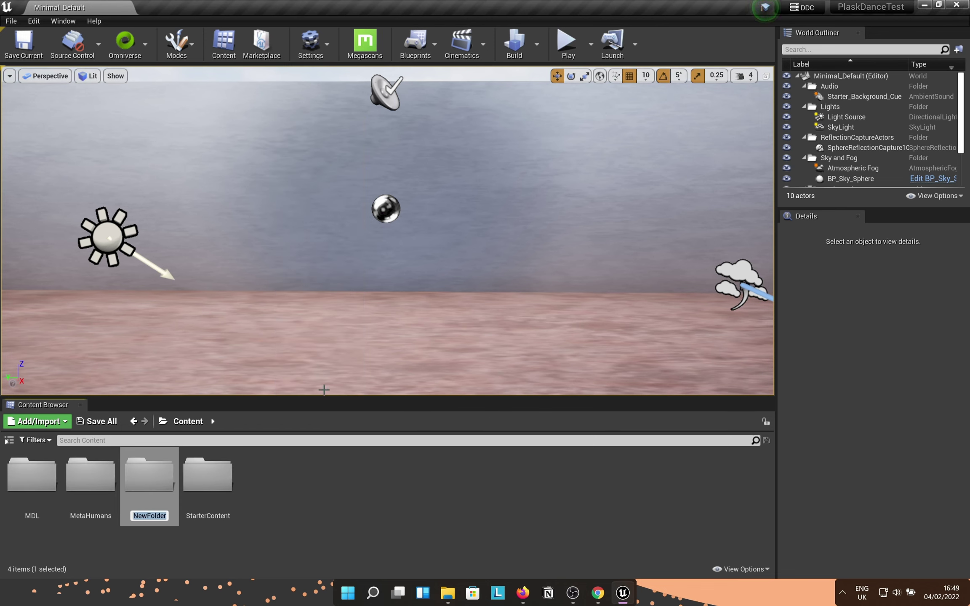
type("Anima")
type("tion")
key("Return")
double_click(34, 485)
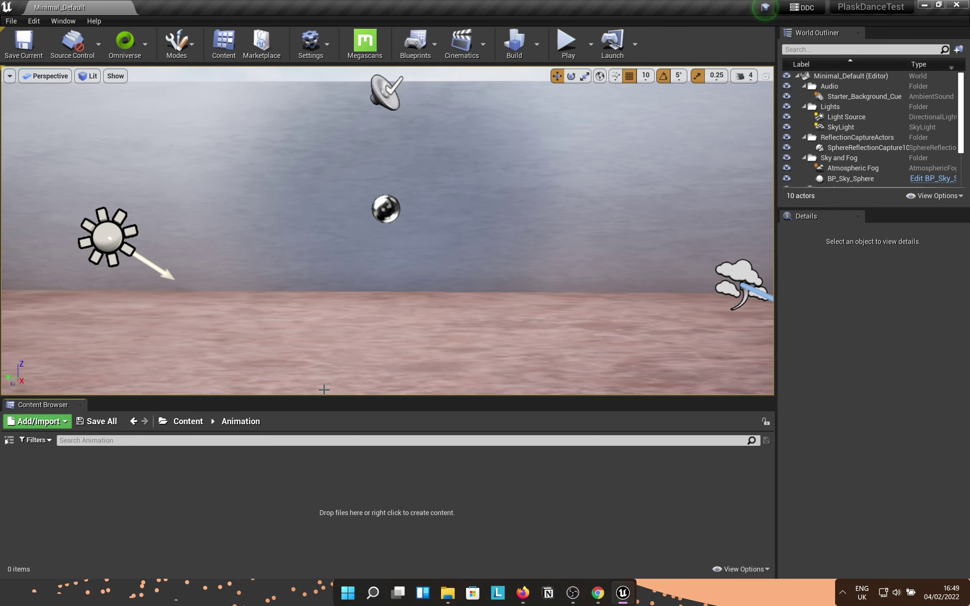
Import tpose_plask_skeleton with Do Not Create Material, save all, and open its skeleton
left_click(447, 593)
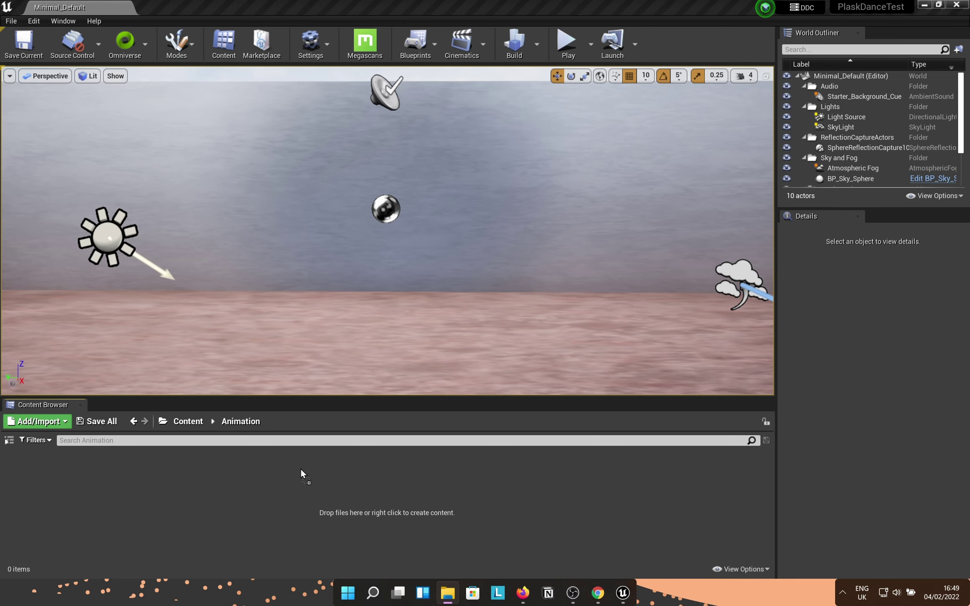
left_click_drag(301, 467, 302, 467)
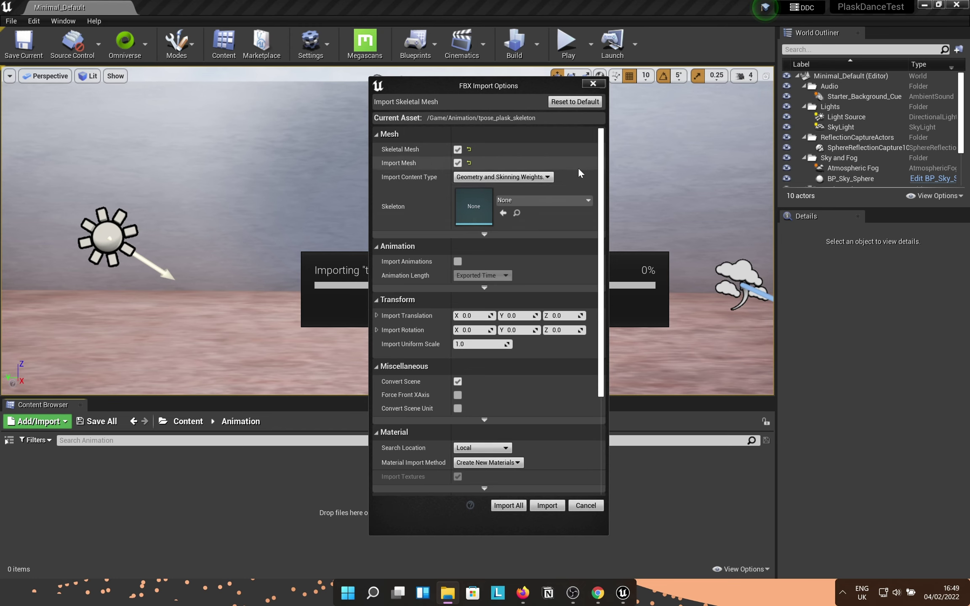
scroll(503, 309, "down", 3)
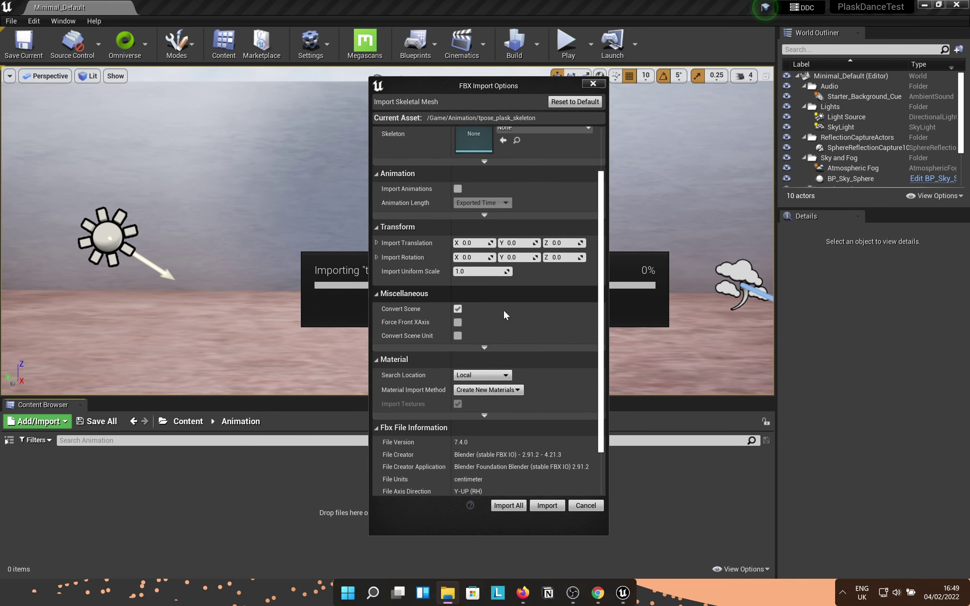
scroll(503, 309, "down", 2)
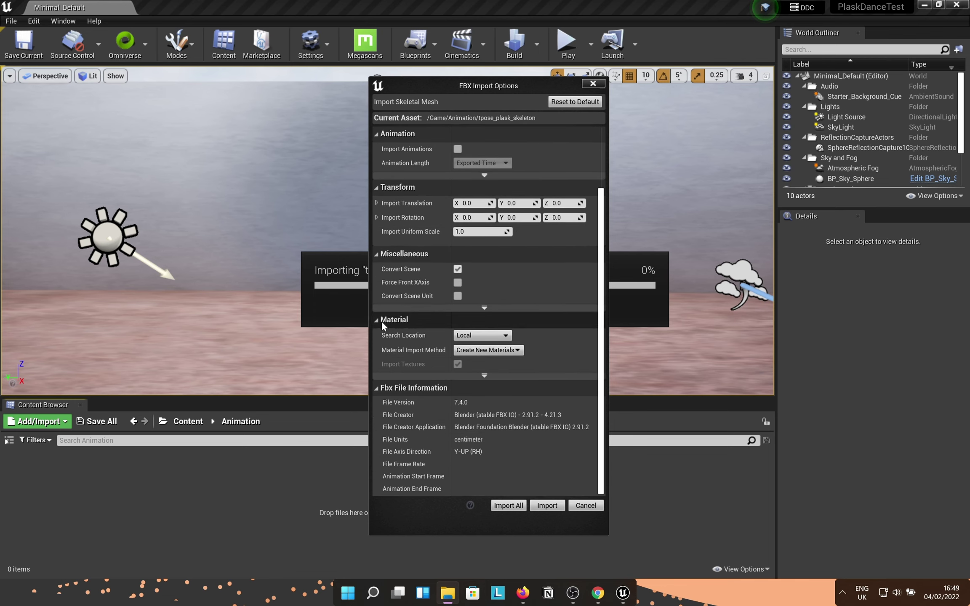
left_click(486, 350)
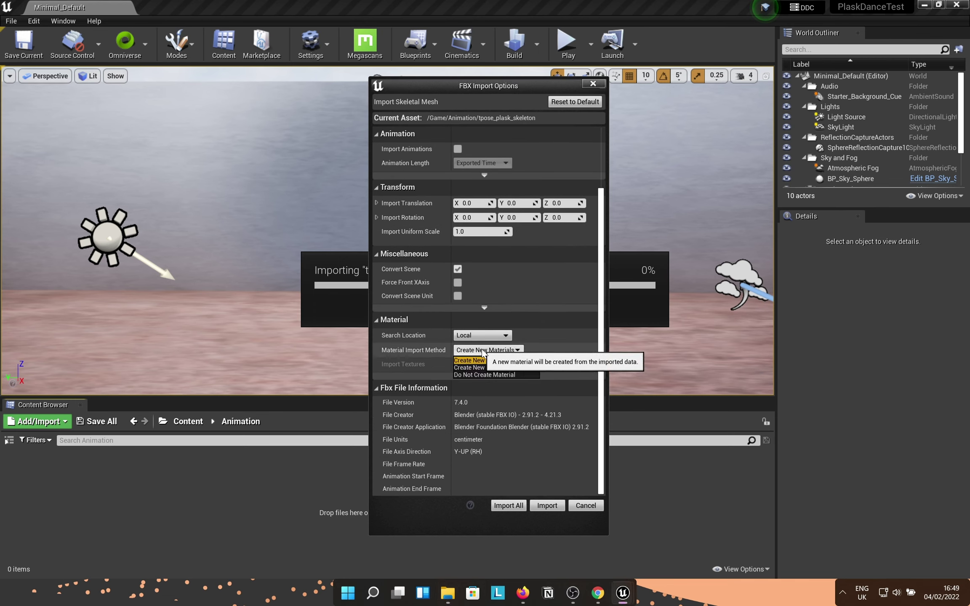
left_click(503, 375)
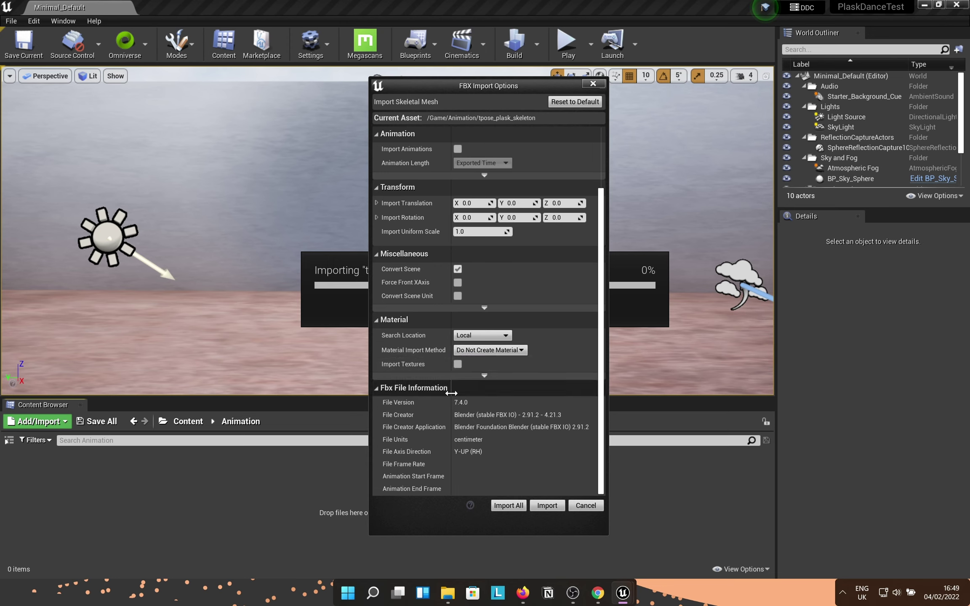
left_click(548, 505)
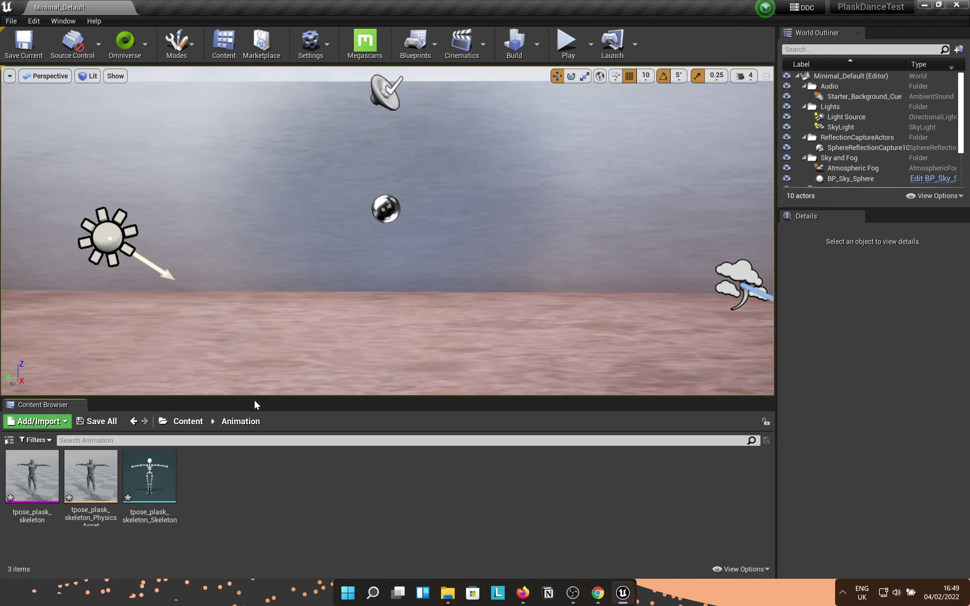
left_click(95, 425)
left_click(591, 399)
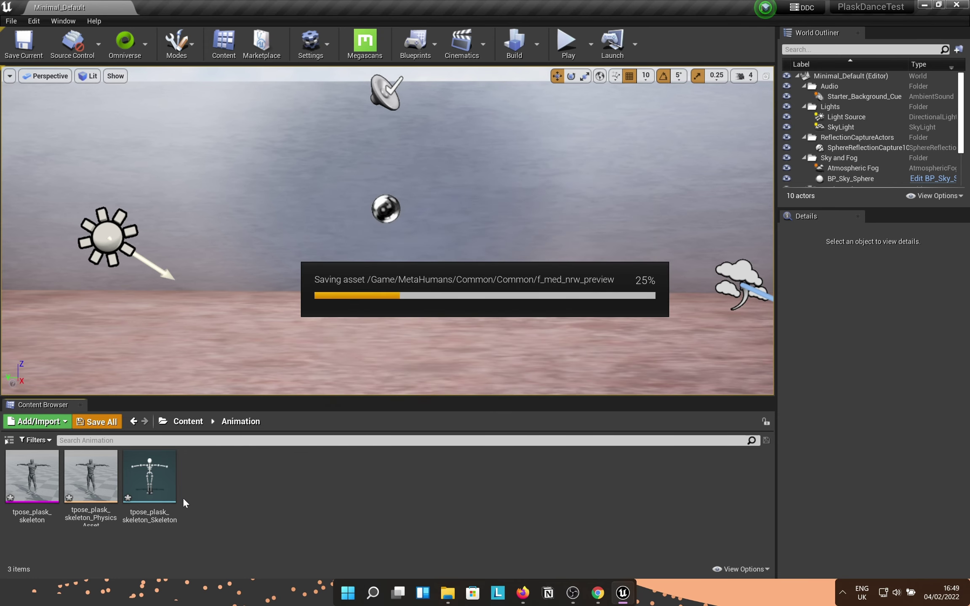
double_click(170, 486)
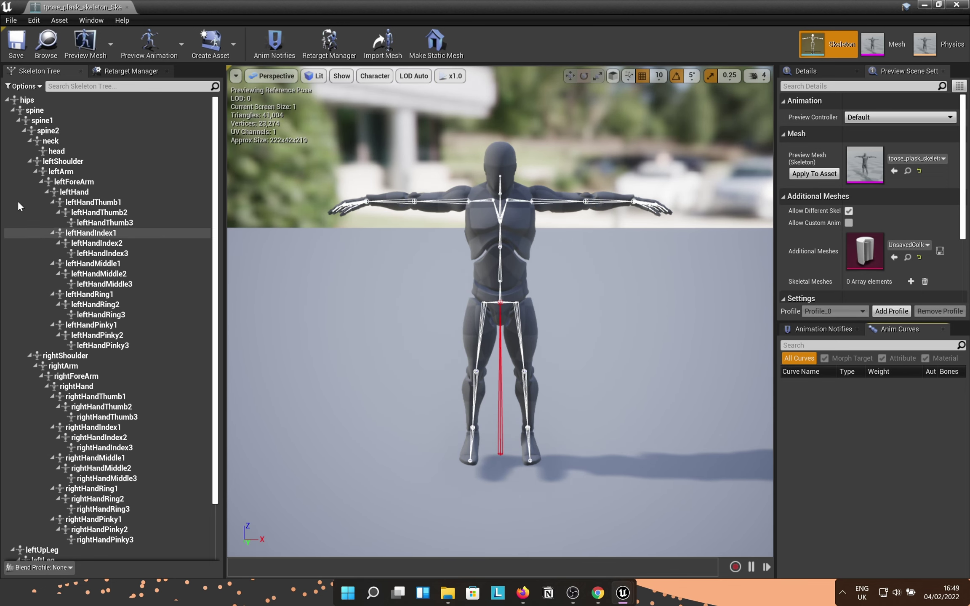
Assign the Humanoid rig to the Plask skeleton in the Retarget Manager
left_click(105, 74)
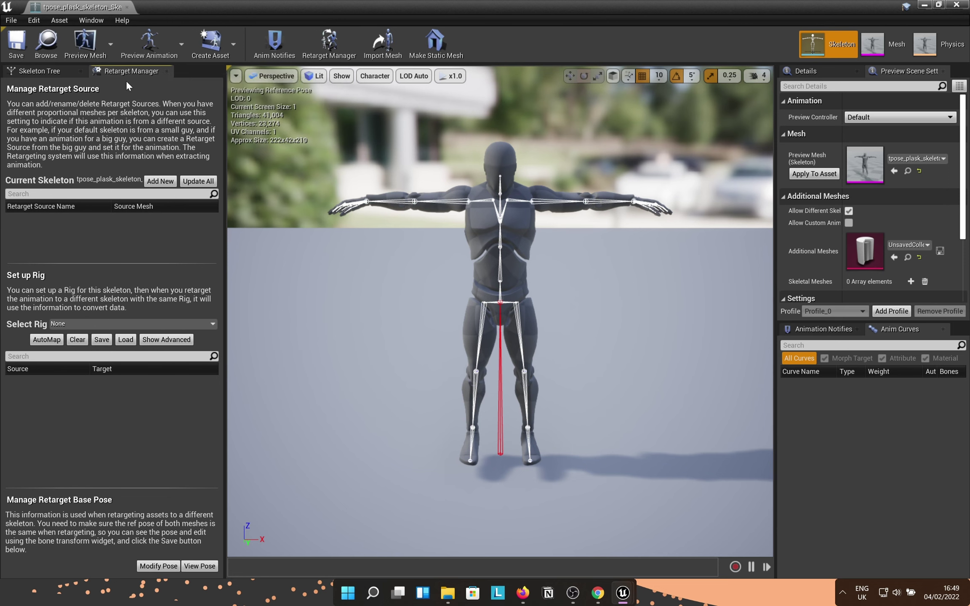
left_click(168, 71)
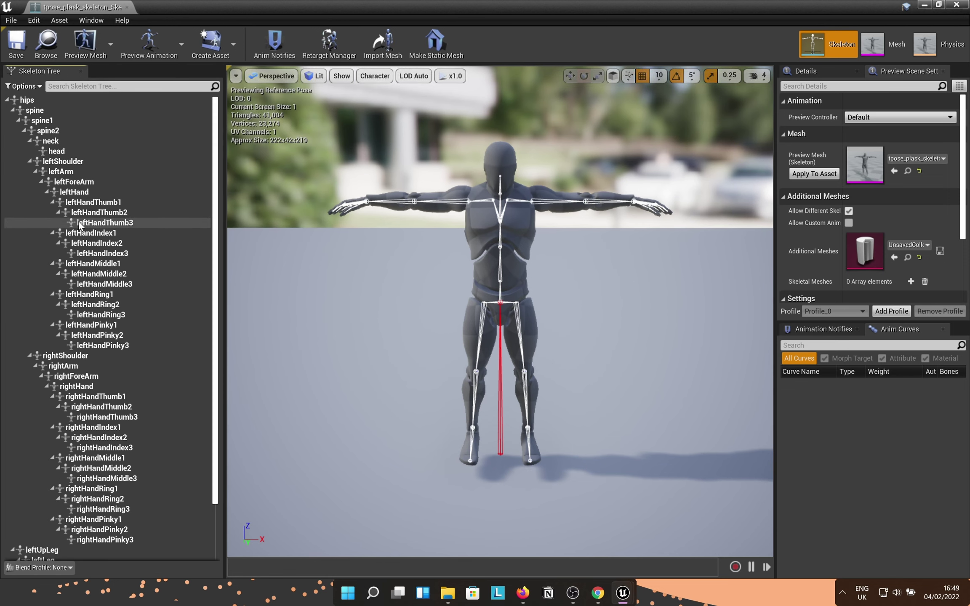
left_click(331, 50)
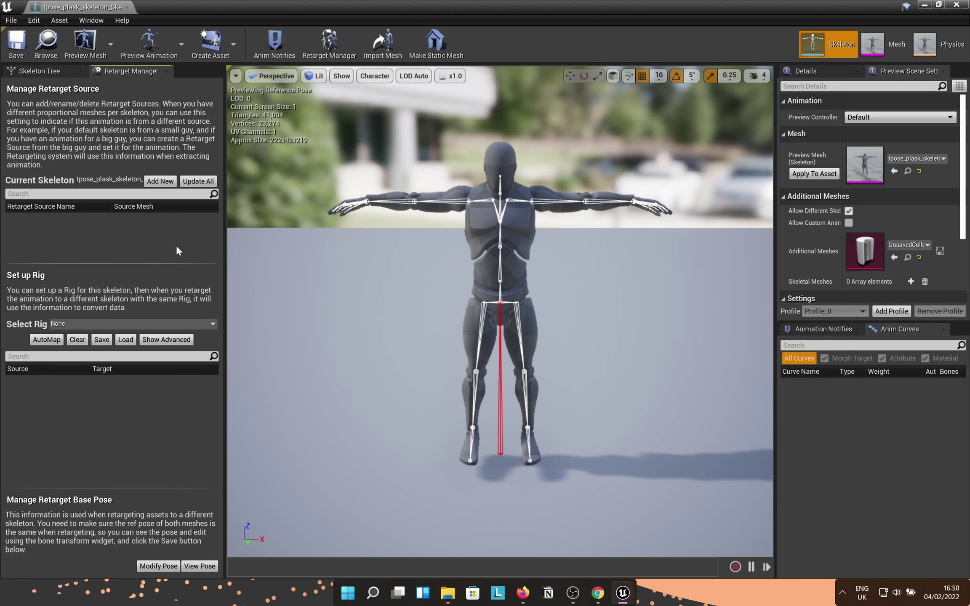
left_click(124, 322)
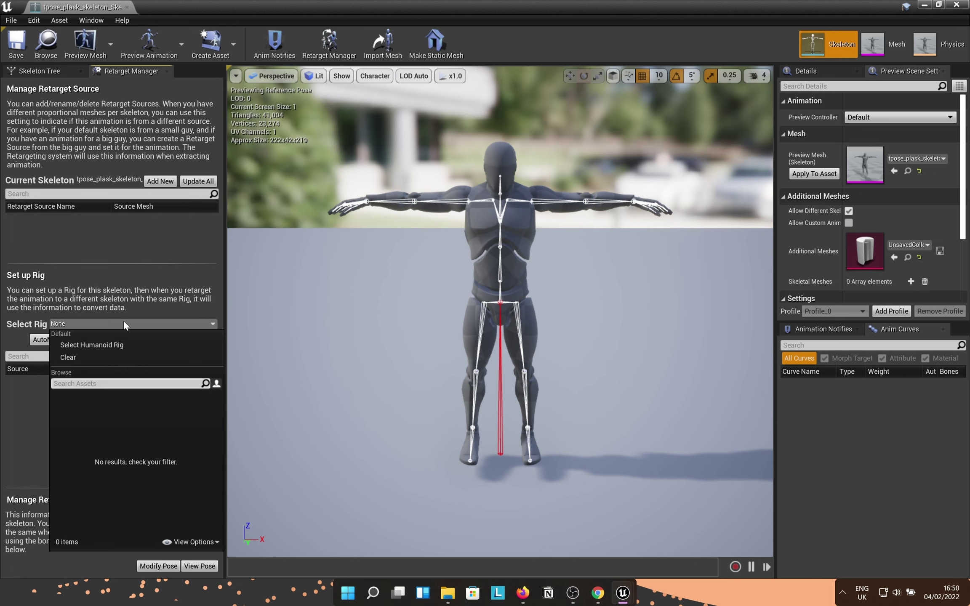
left_click(77, 345)
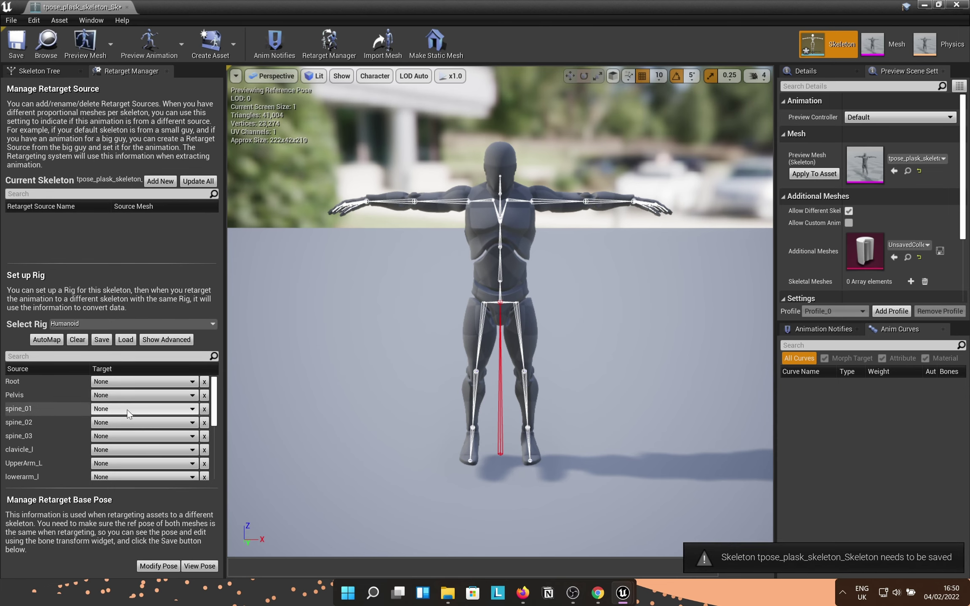
Auto-map the Humanoid bones, clear the wrong Root mapping, and map Pelvis to hips
left_click(45, 341)
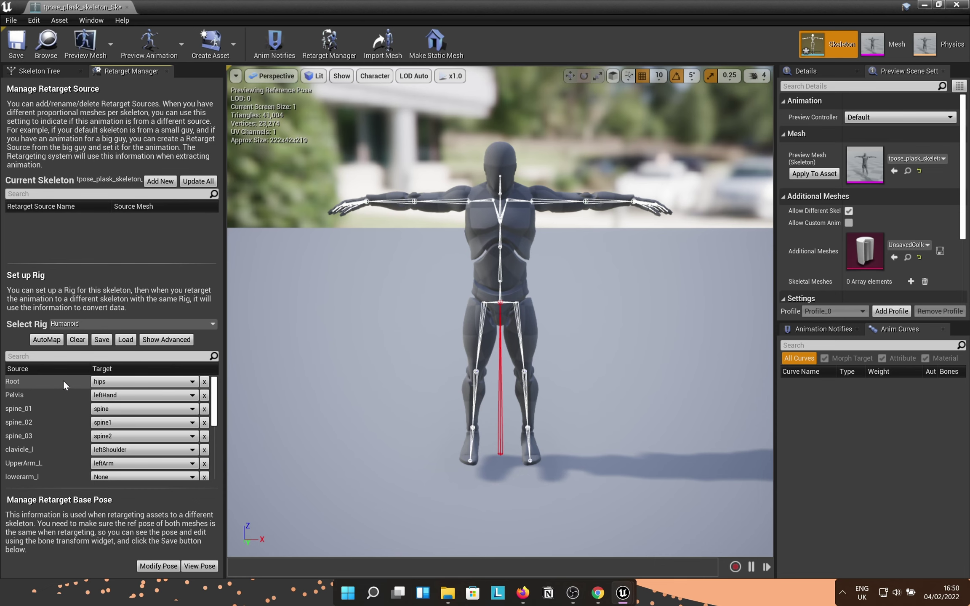
left_click(204, 382)
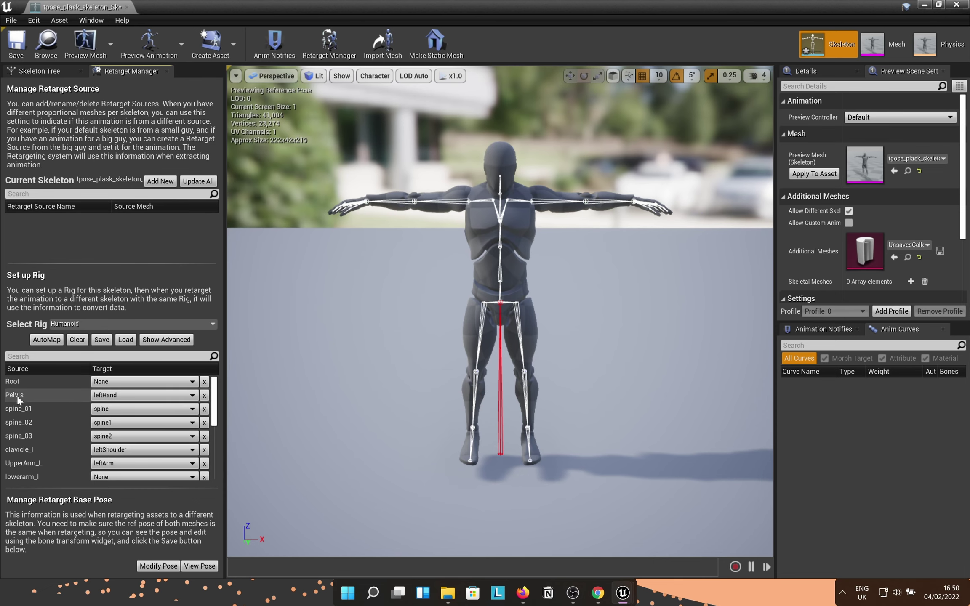
left_click(99, 397)
left_click(112, 118)
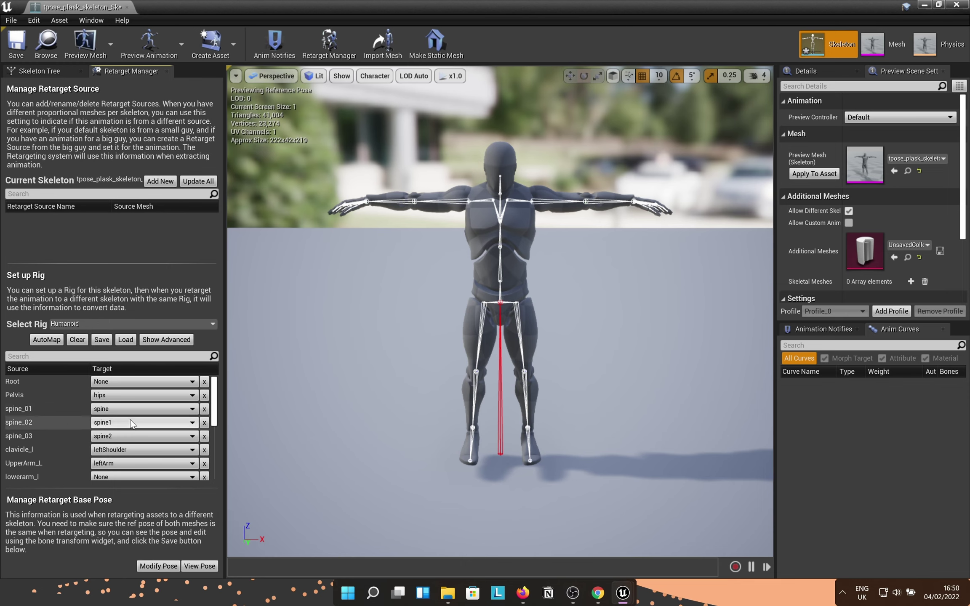
scroll(130, 419, "down", 1)
scroll(130, 415, "down", 1)
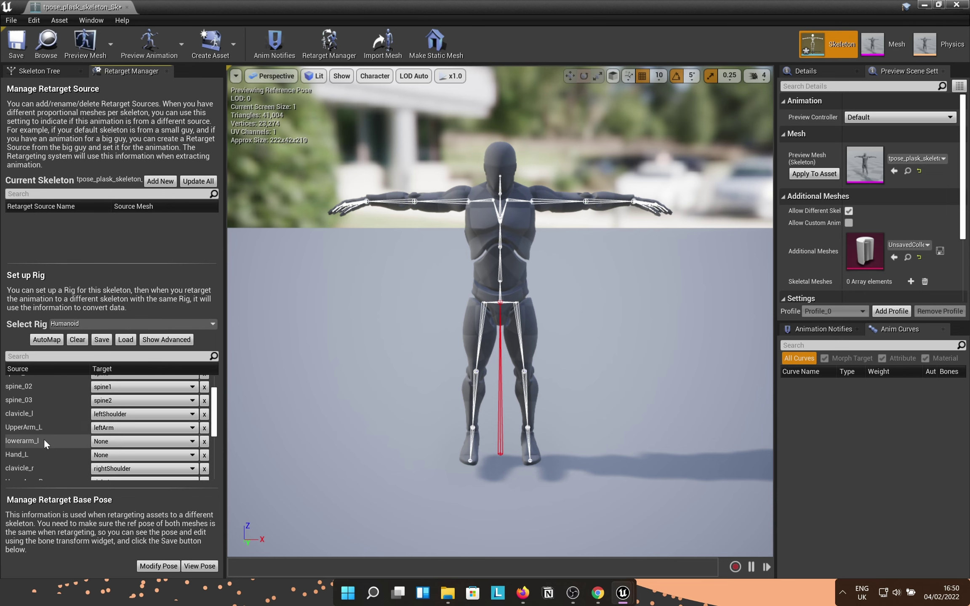
Map lowerarm_l to leftForeArm, Hand_L to leftHand, and lowerarm_r to rightForeArm
left_click(113, 441)
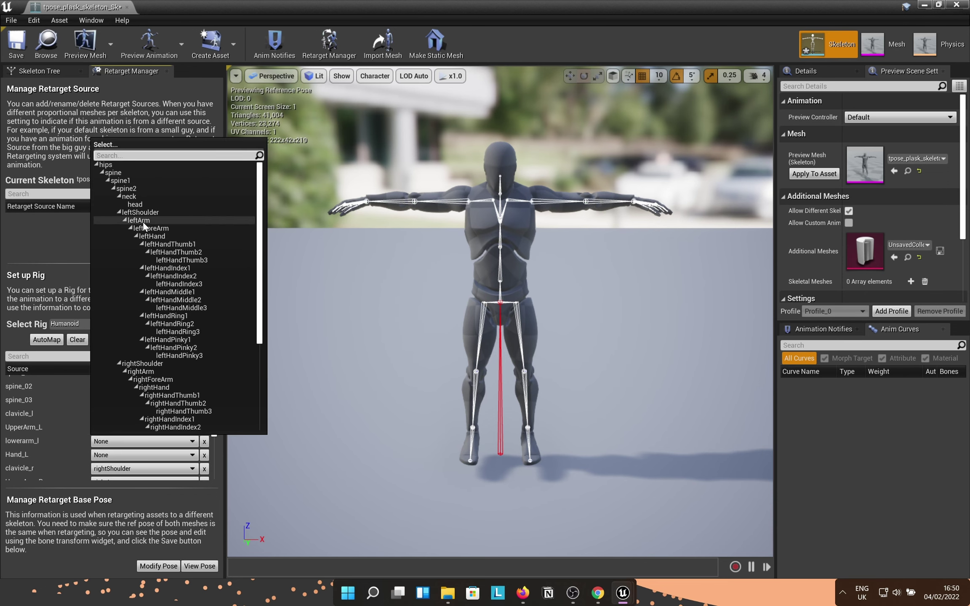
left_click(137, 221)
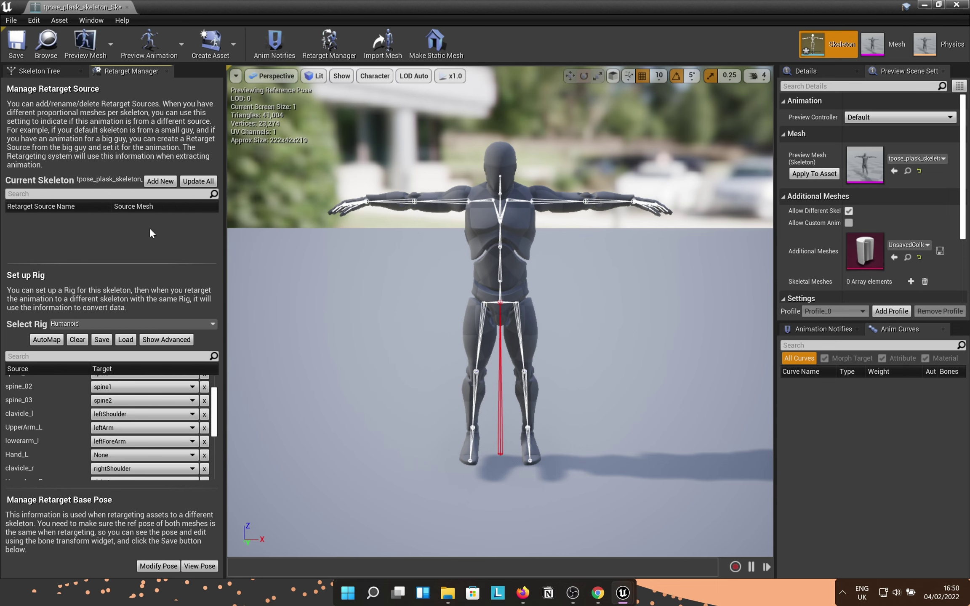
left_click(104, 457)
left_click(157, 251)
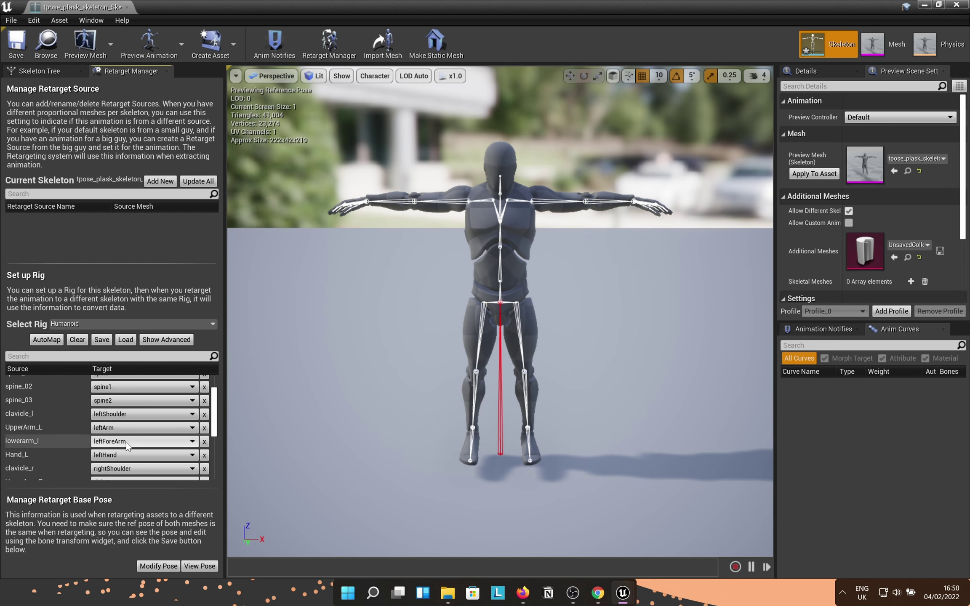
scroll(126, 442, "down", 2)
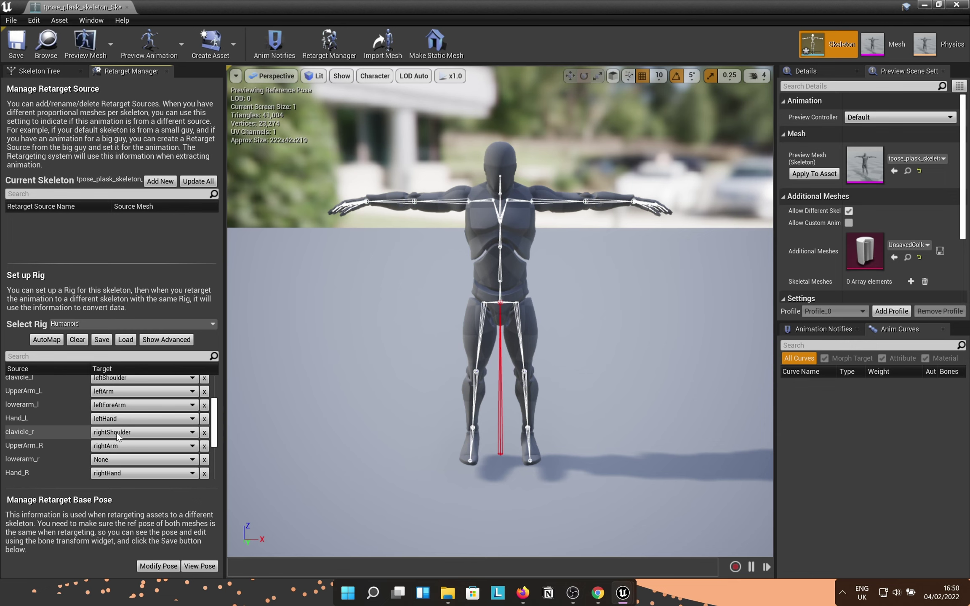
scroll(119, 455, "down", 1)
left_click(110, 441)
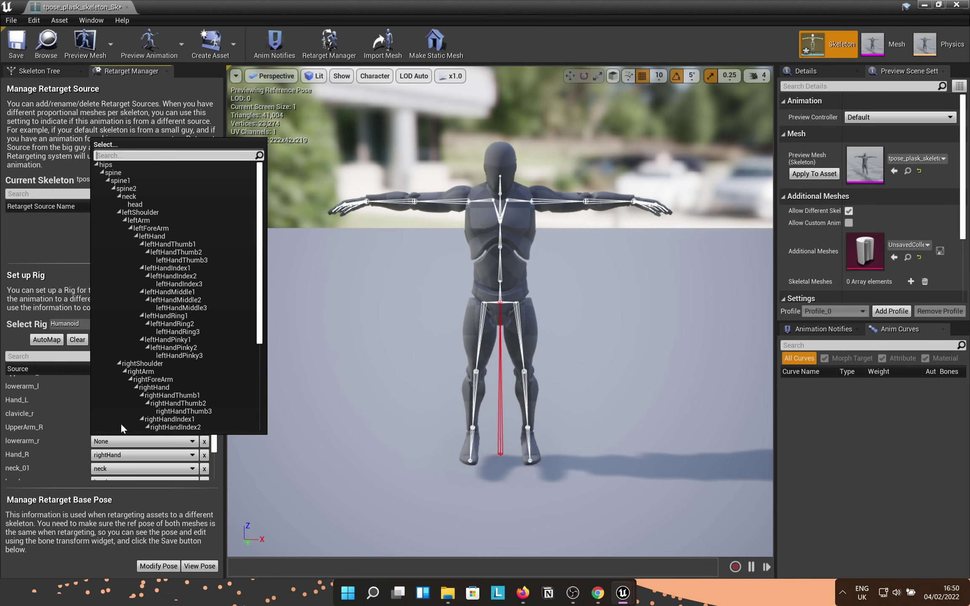
left_click(154, 381)
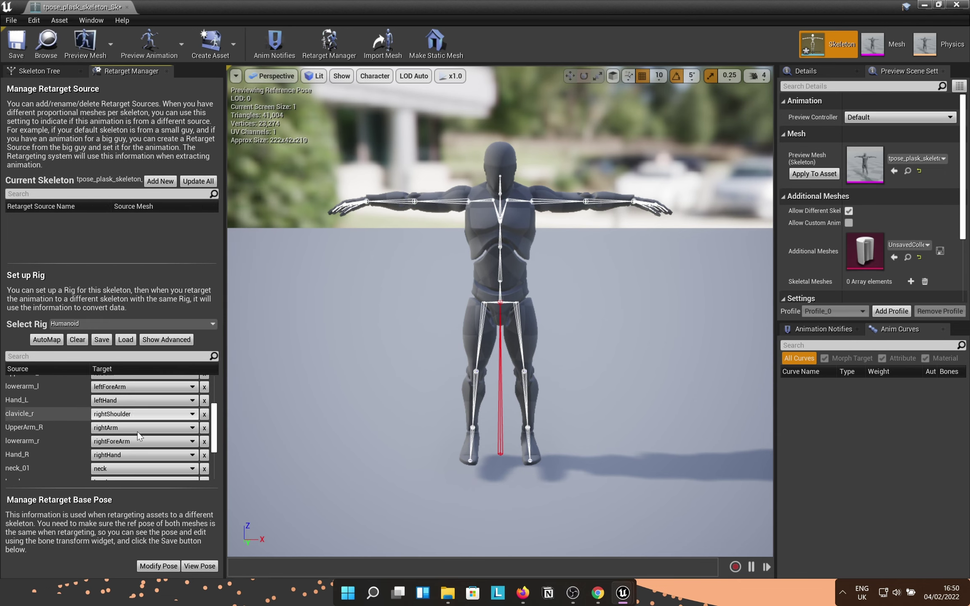
scroll(132, 436, "down", 1)
scroll(114, 436, "down", 1)
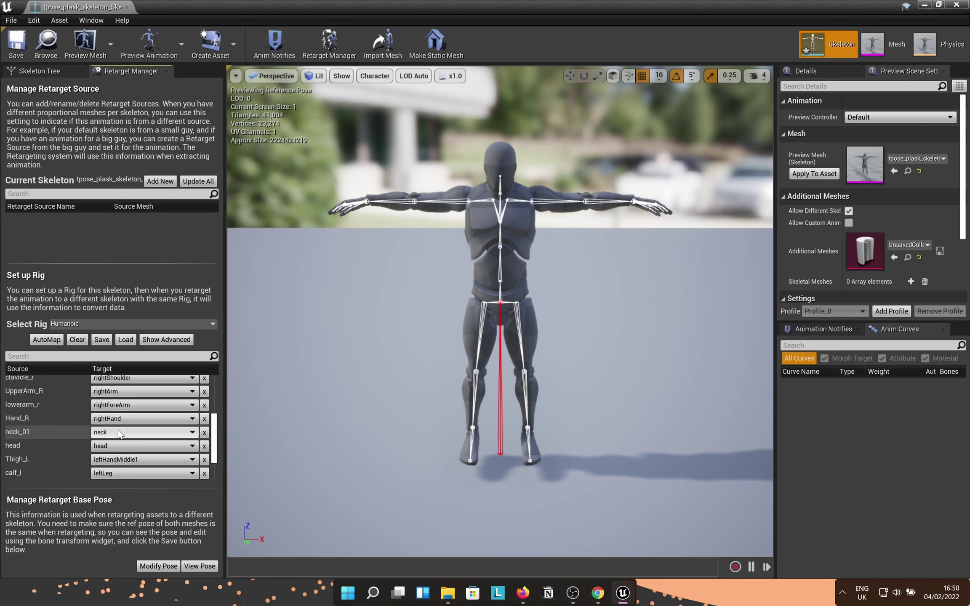
scroll(99, 447, "down", 1)
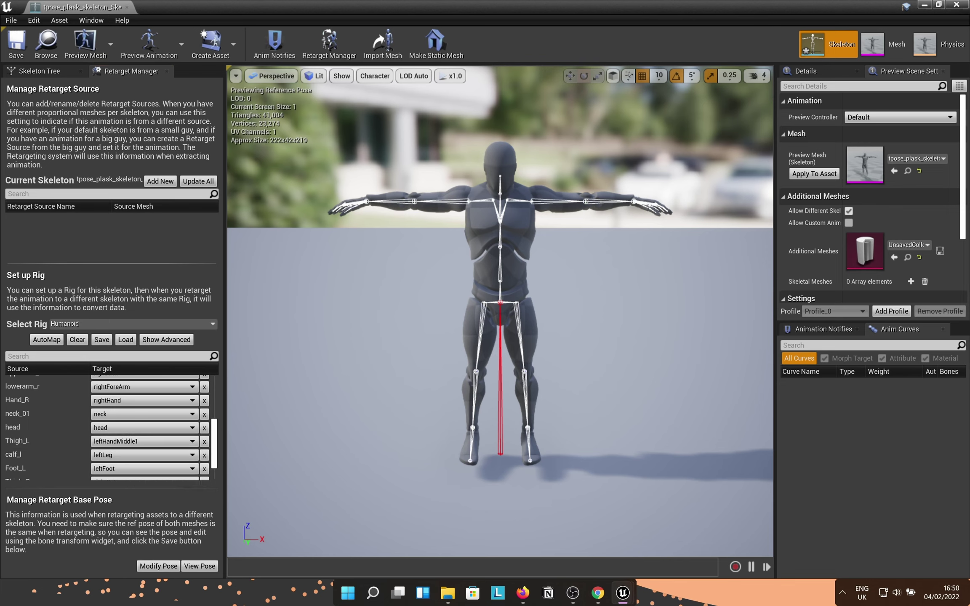
Map Thigh_L to leftUpLeg and calf_l to leftLeg
left_click(500, 302)
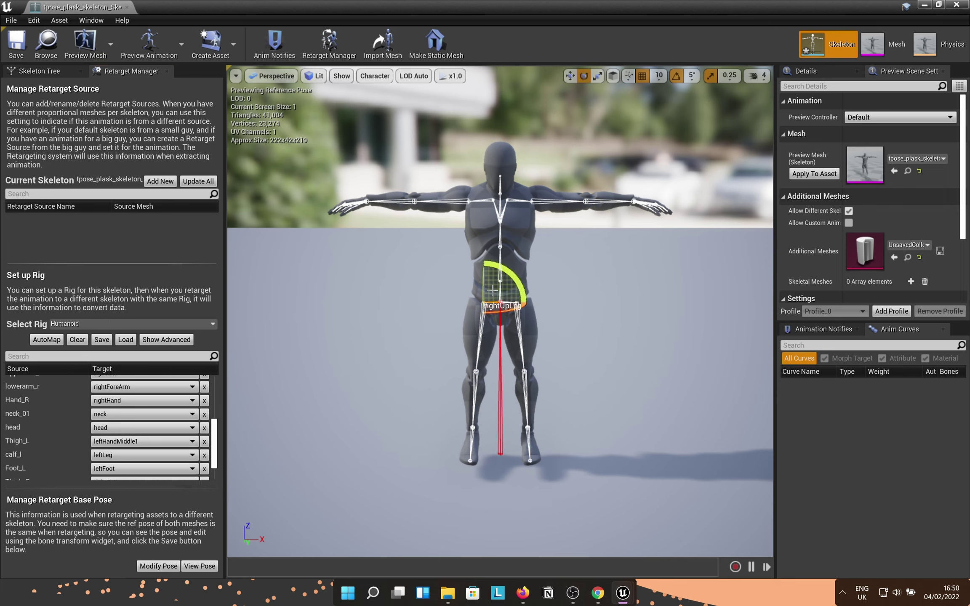
left_click(115, 444)
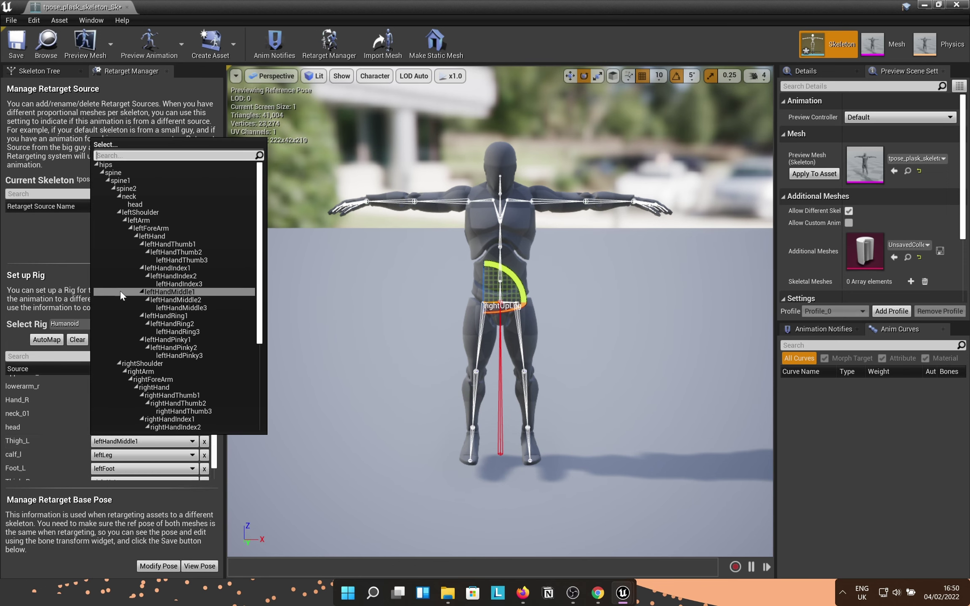
left_click(118, 212)
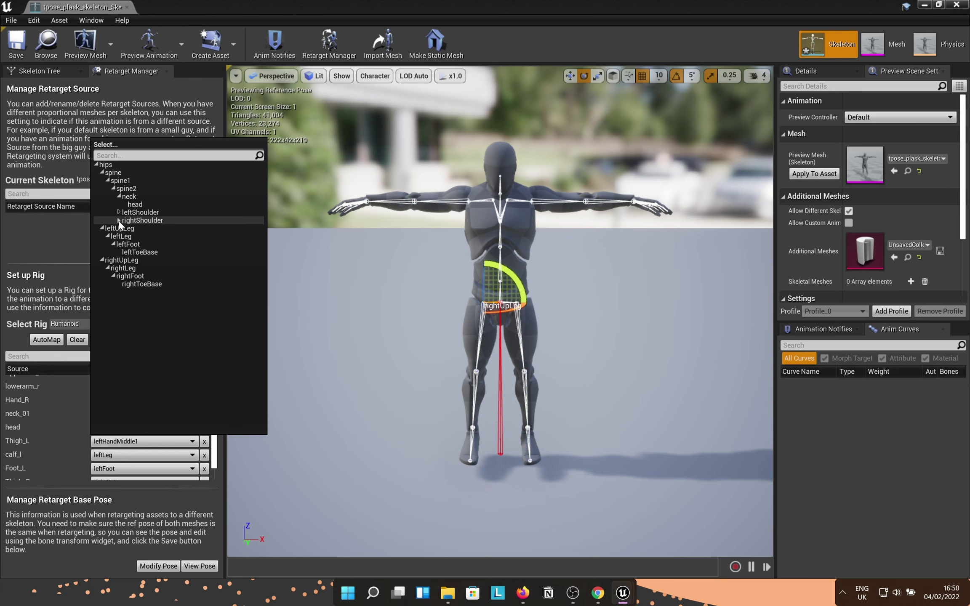
left_click(116, 229)
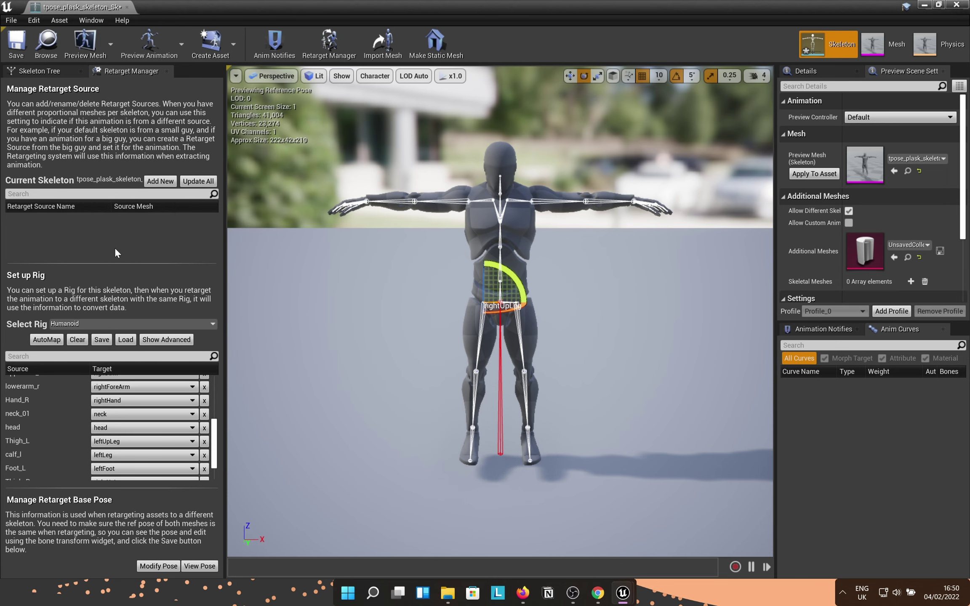
left_click(116, 455)
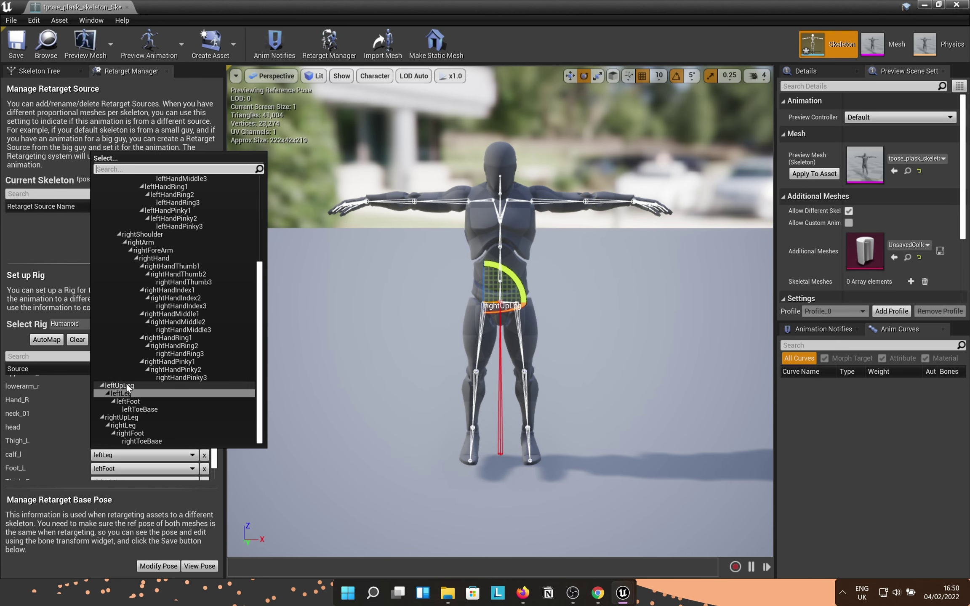
left_click(66, 456)
scroll(66, 453, "down", 2)
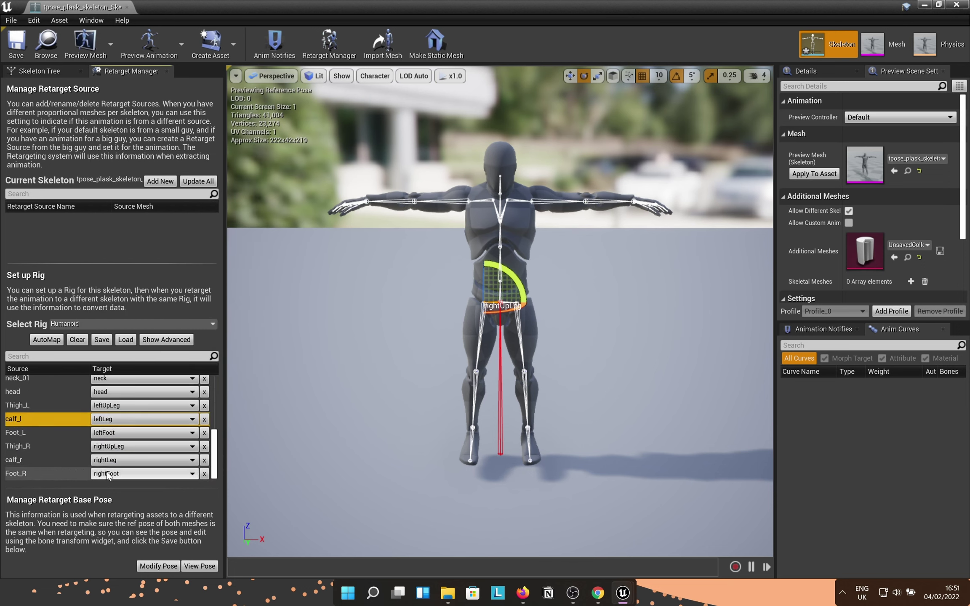
Store the current pose as retarget base pose, apply the preview mesh, and save the skeleton
left_click(151, 566)
left_click(189, 507)
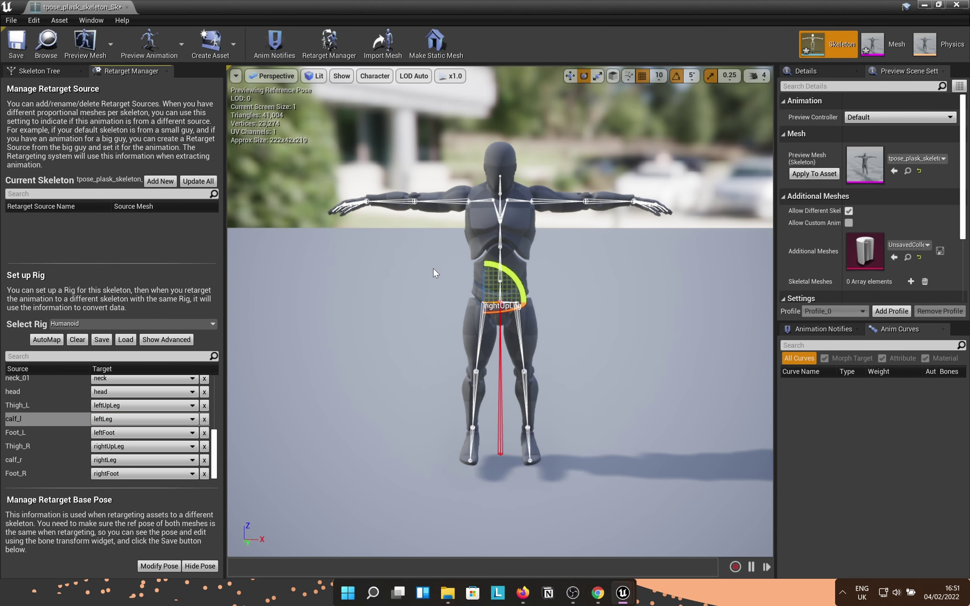
left_click(814, 174)
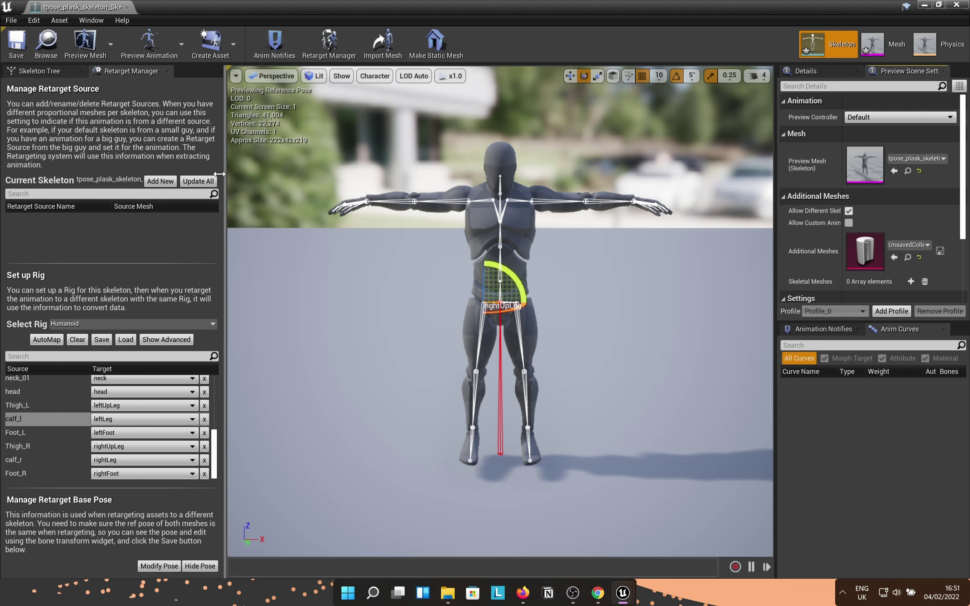
key("ctrl+s")
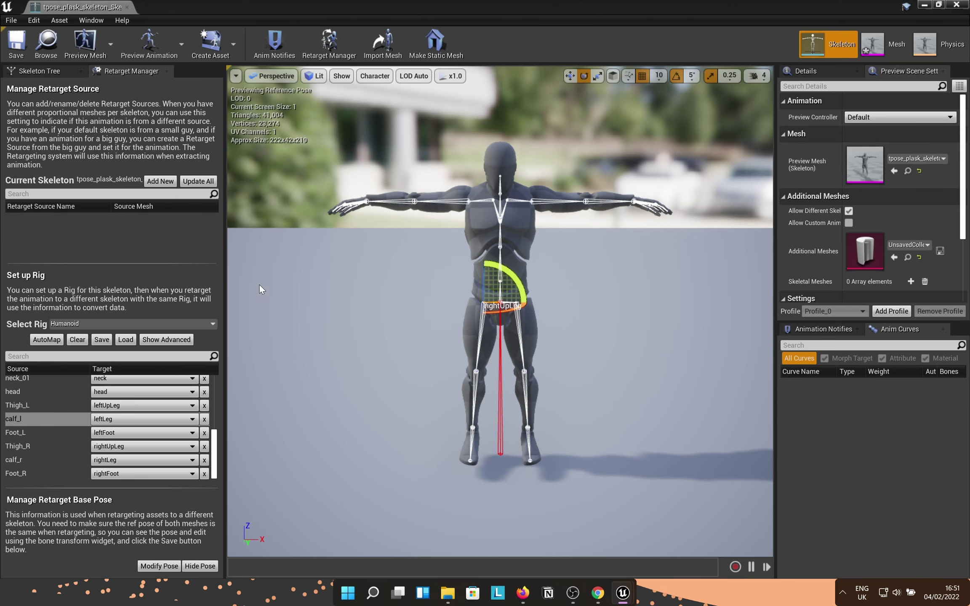
Save the Plask skeletal mesh and close both asset editors
left_click(899, 36)
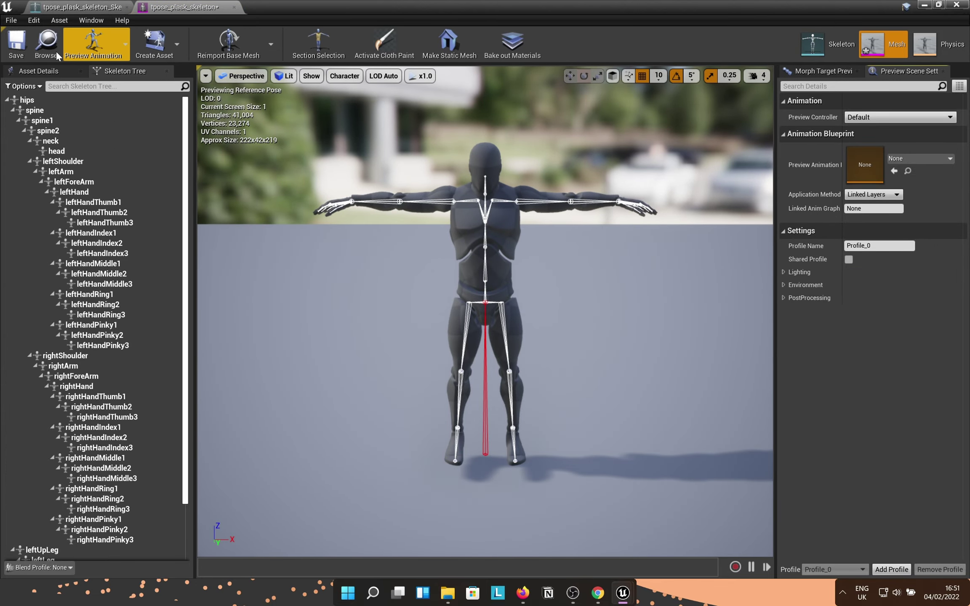
left_click(16, 42)
left_click(234, 7)
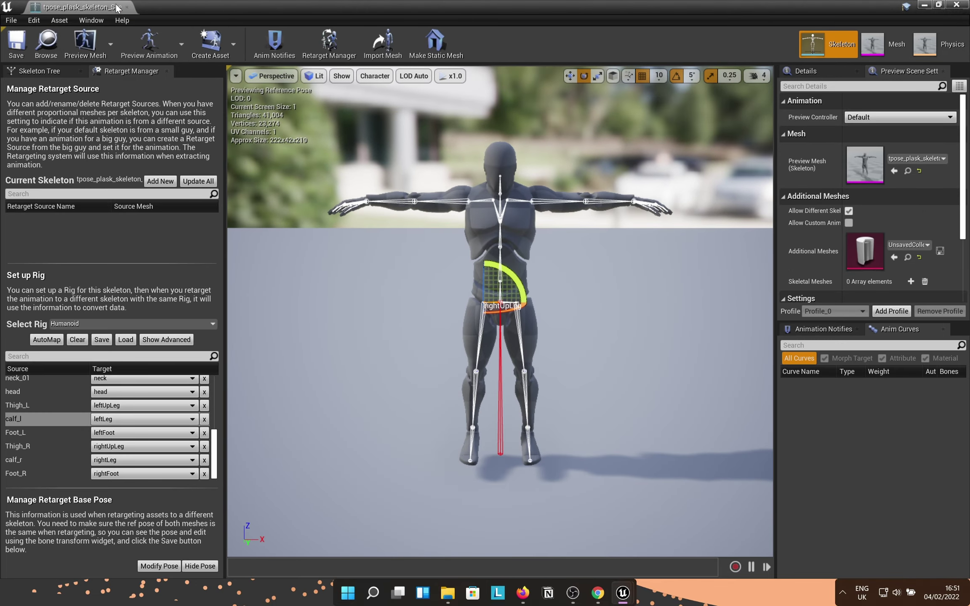
left_click(127, 7)
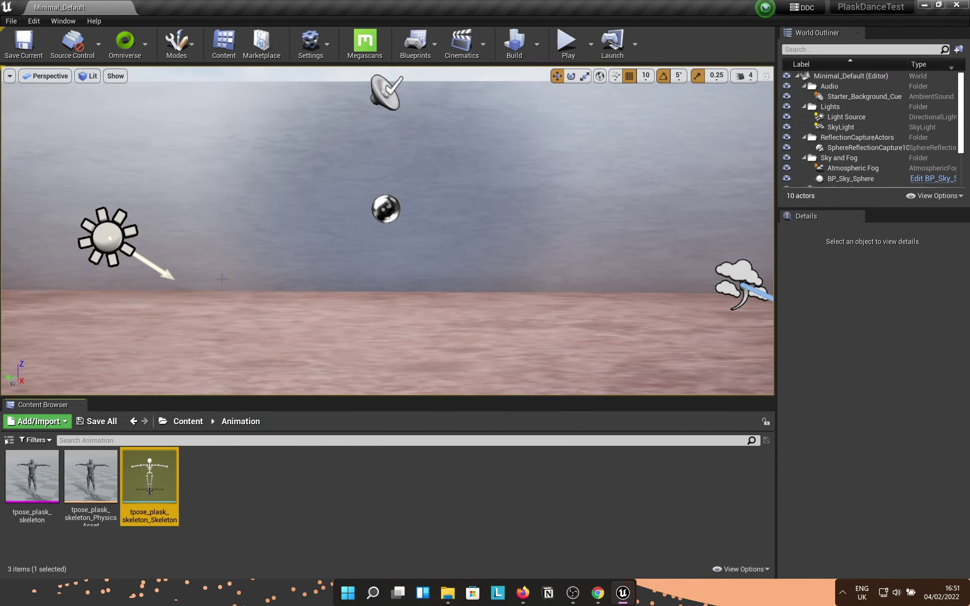
Import the dance FBX into Animation and inspect the resulting dance_animation mesh
left_click(261, 494)
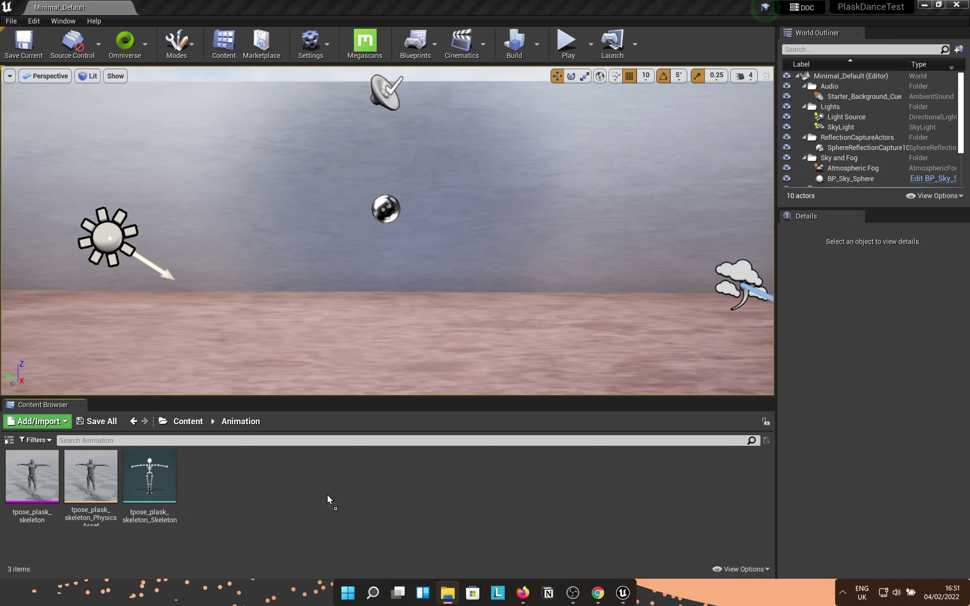
left_click_drag(327, 494, 319, 487)
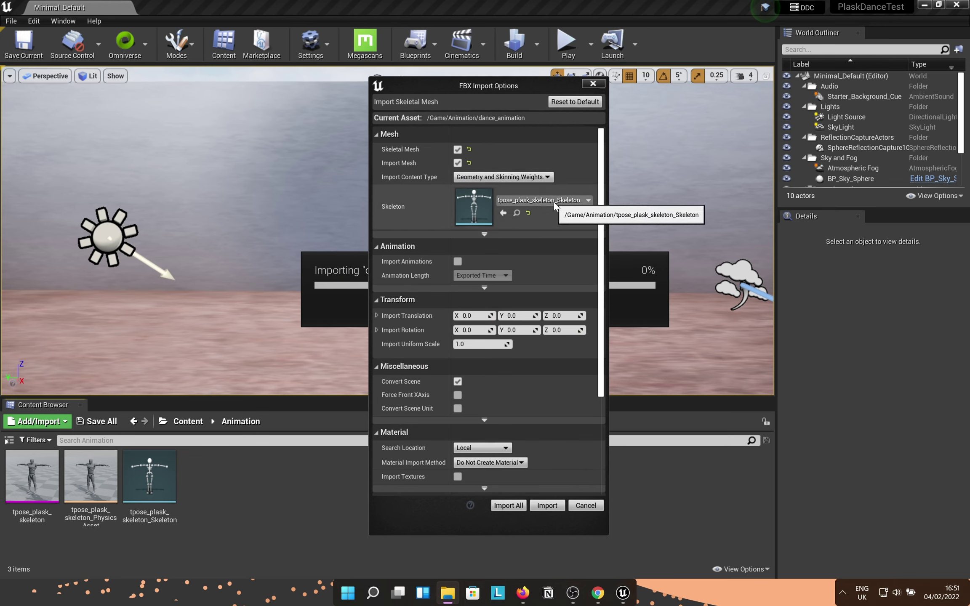
scroll(553, 202, "down", 3)
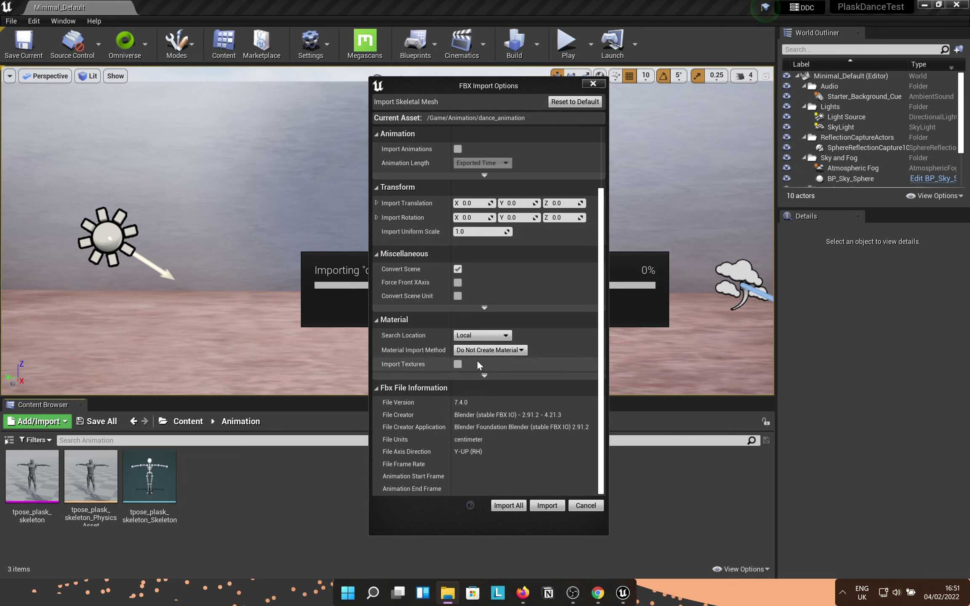
left_click(548, 505)
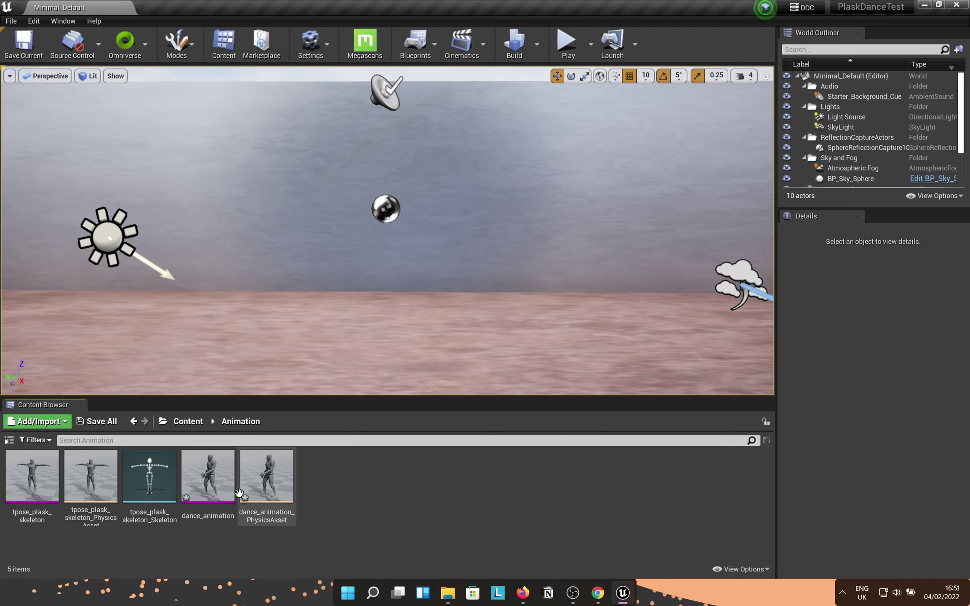
double_click(219, 489)
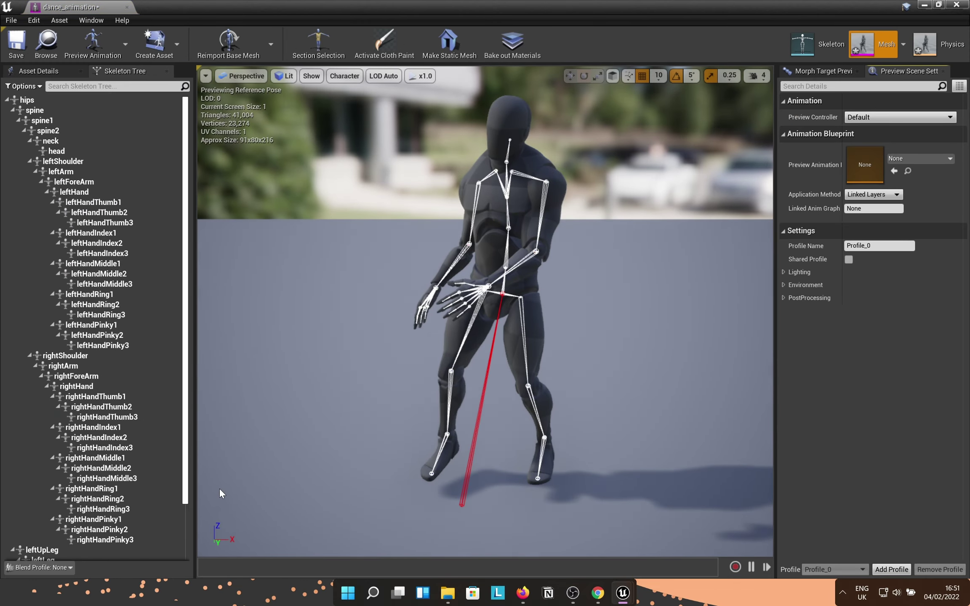
left_click(130, 7)
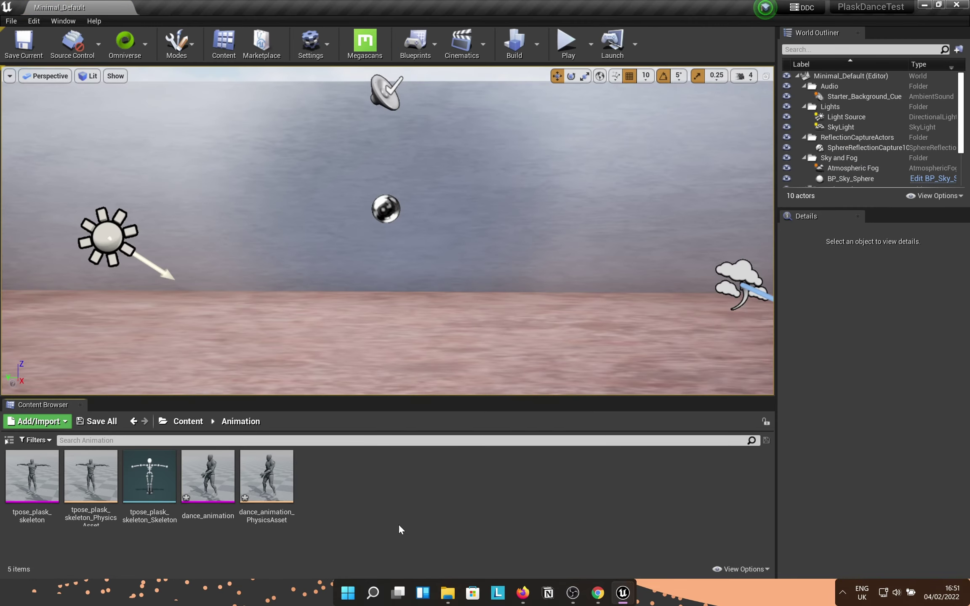
Force delete the dance_animation mesh and its physics asset
left_click(245, 494, "ctrl")
key("Delete")
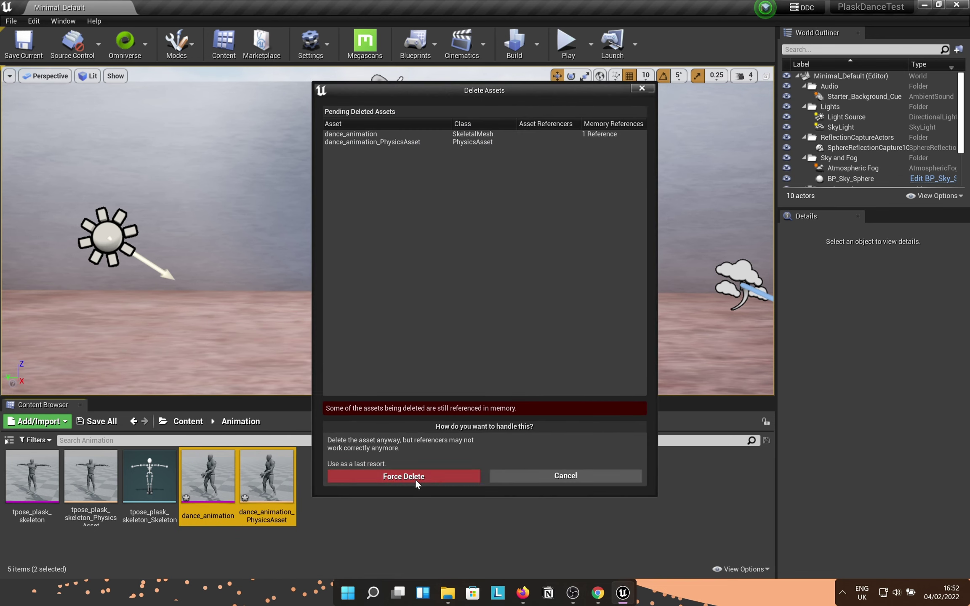
left_click(415, 476)
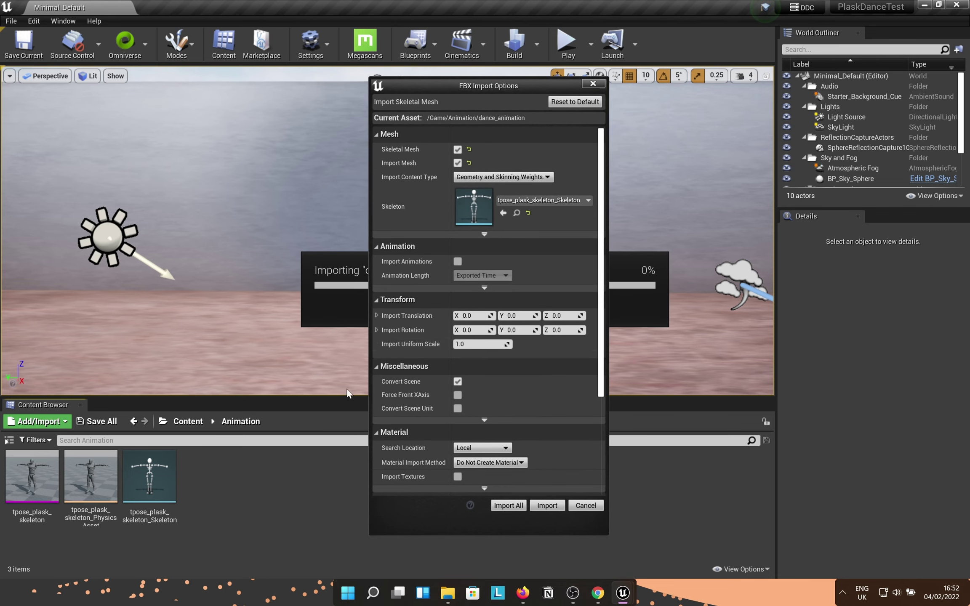
Reimport the dance FBX with Import Animations ticked to create dance_animation_Anim
left_click(458, 261)
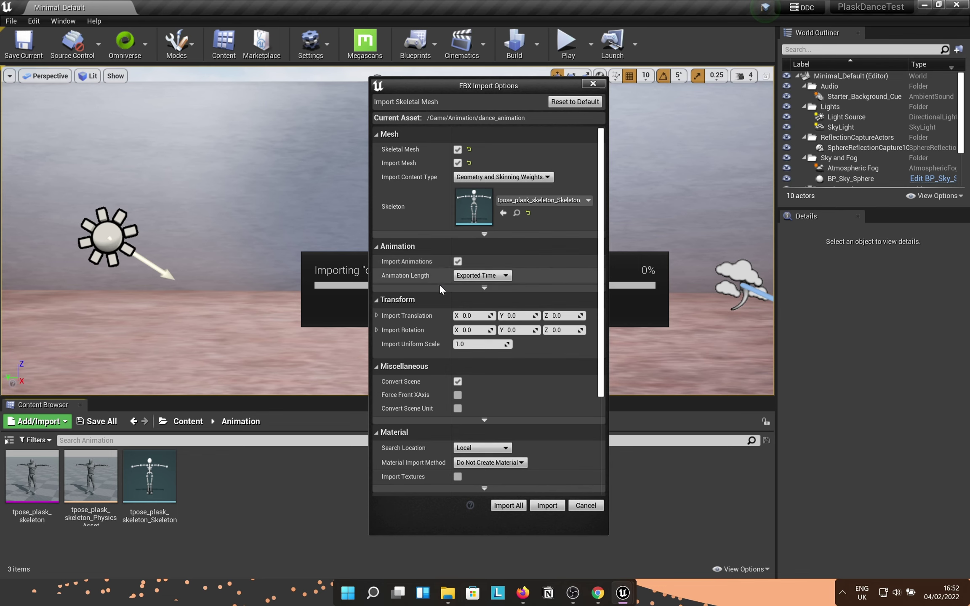
scroll(480, 362, "down", 1)
scroll(506, 372, "down", 2)
scroll(462, 162, "up", 1)
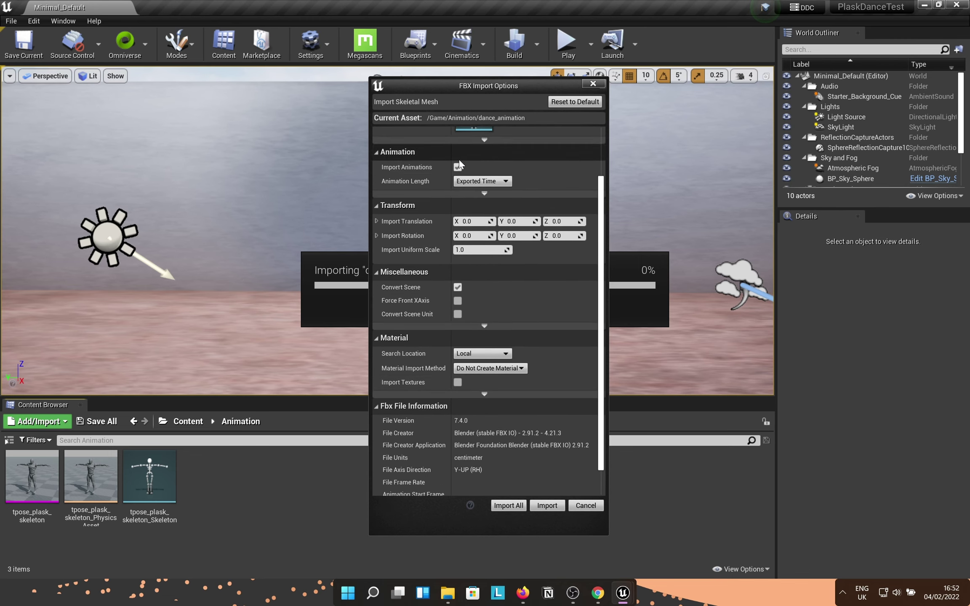
left_click(548, 505)
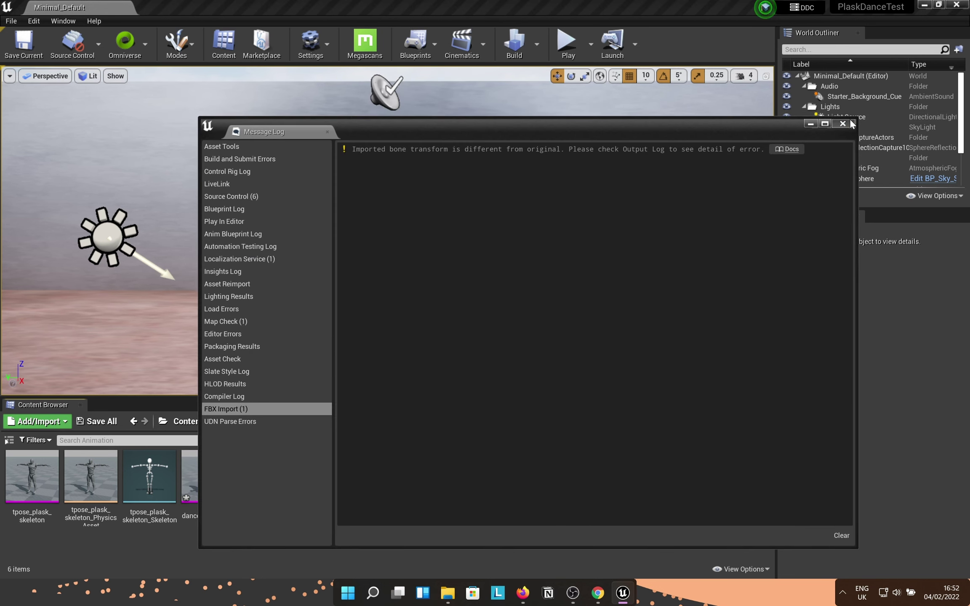
left_click(843, 123)
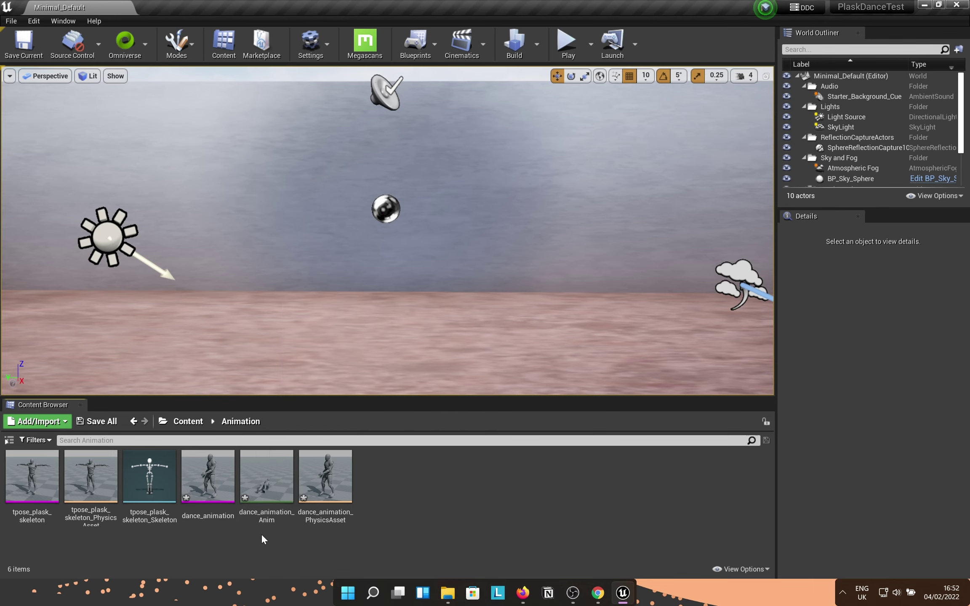
Reimport dance_animation_Anim with Import Rotation X set to 90, then close its editor
mouse_move(267, 486)
double_click(267, 513)
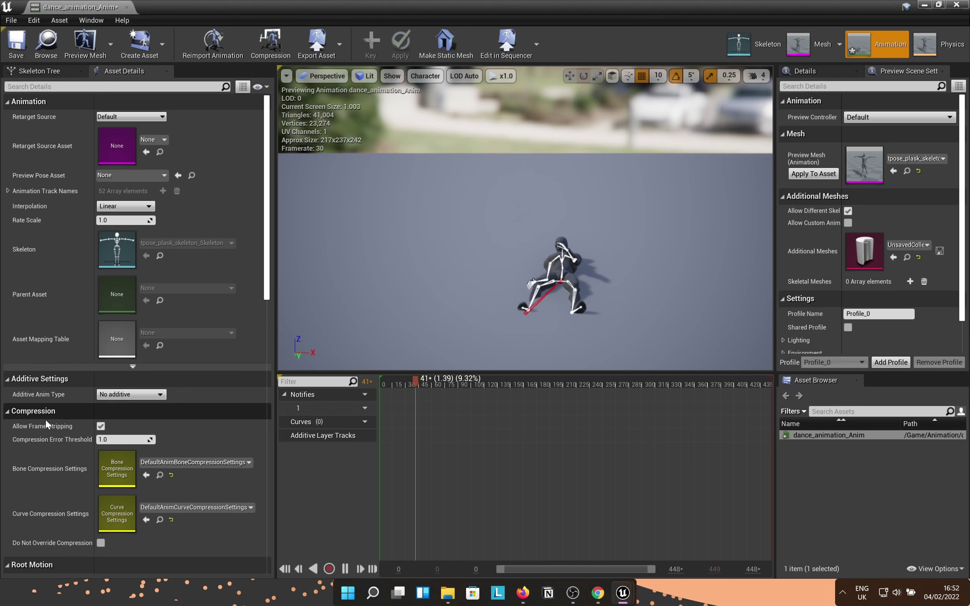
scroll(164, 398, "down", 5)
scroll(164, 397, "down", 3)
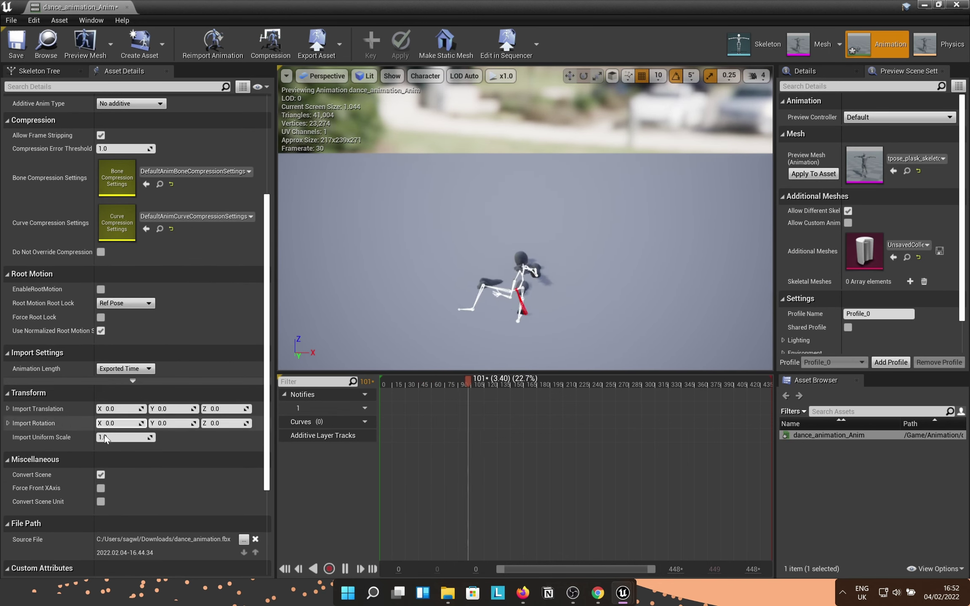
left_click(119, 424)
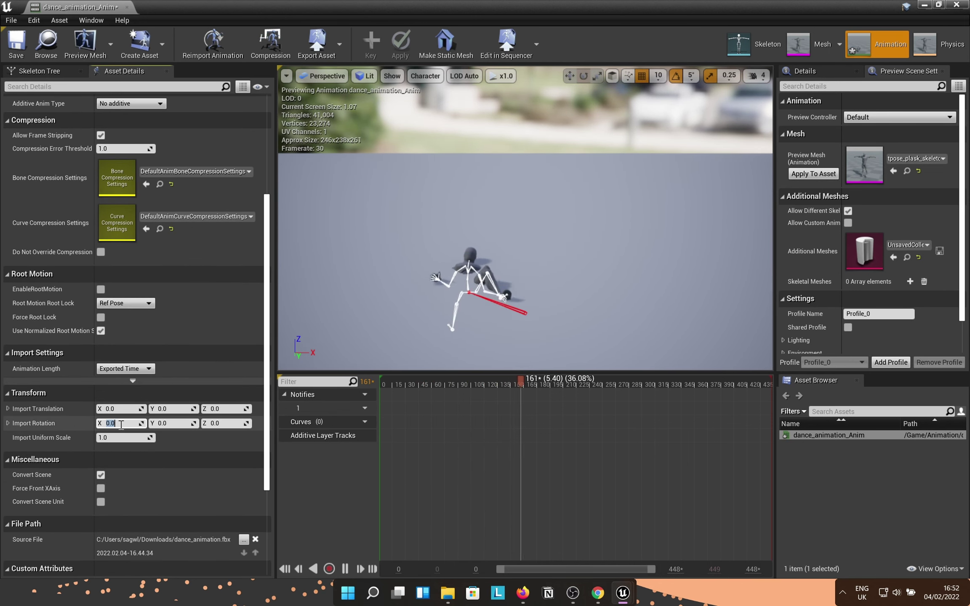
type("90")
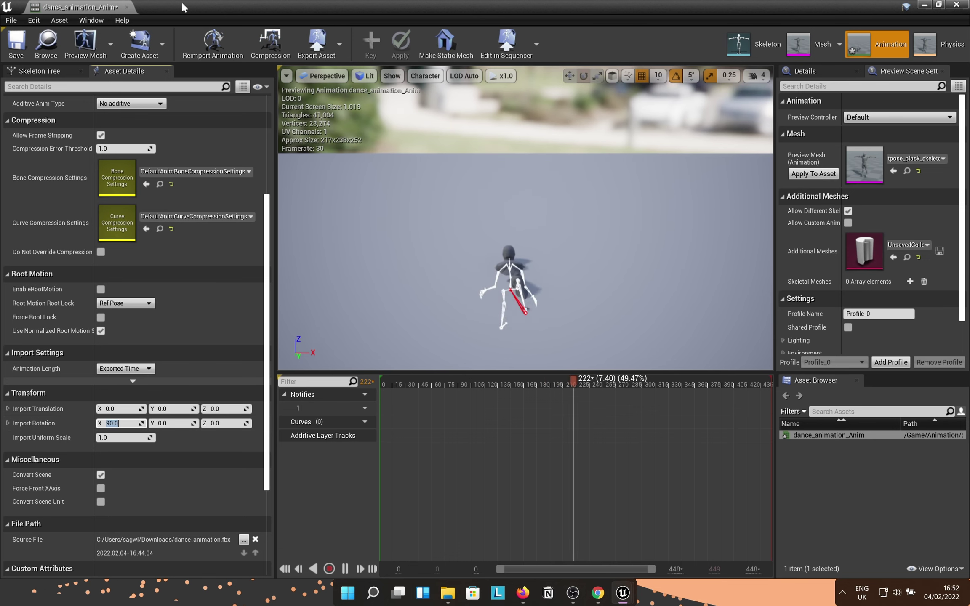
left_click(213, 42)
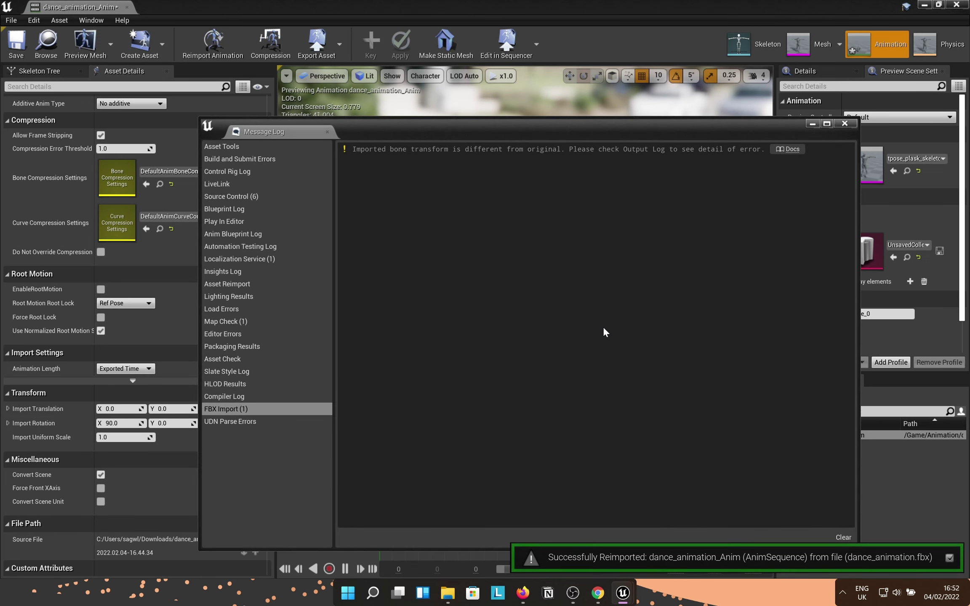
left_click(844, 124)
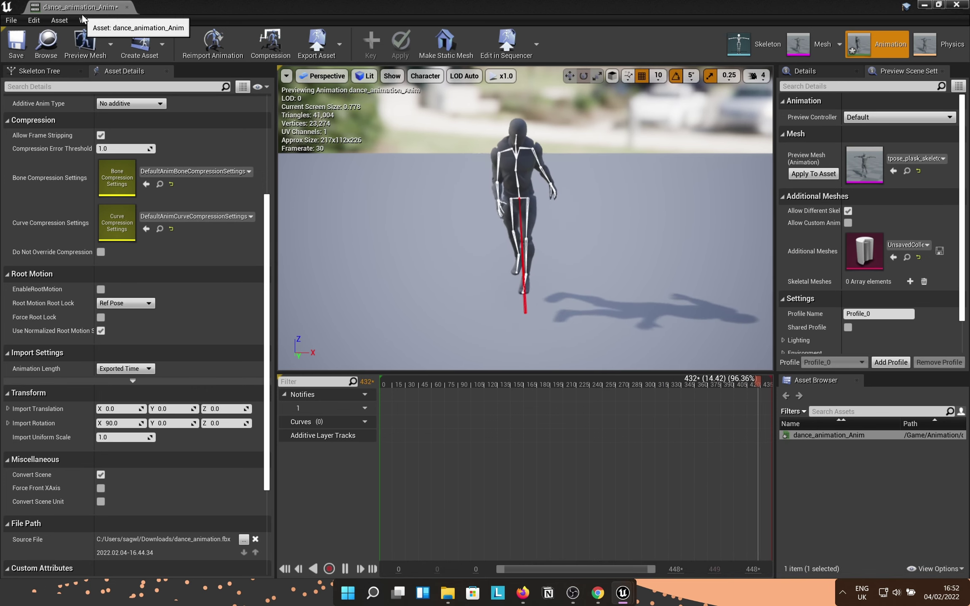
left_click(127, 7)
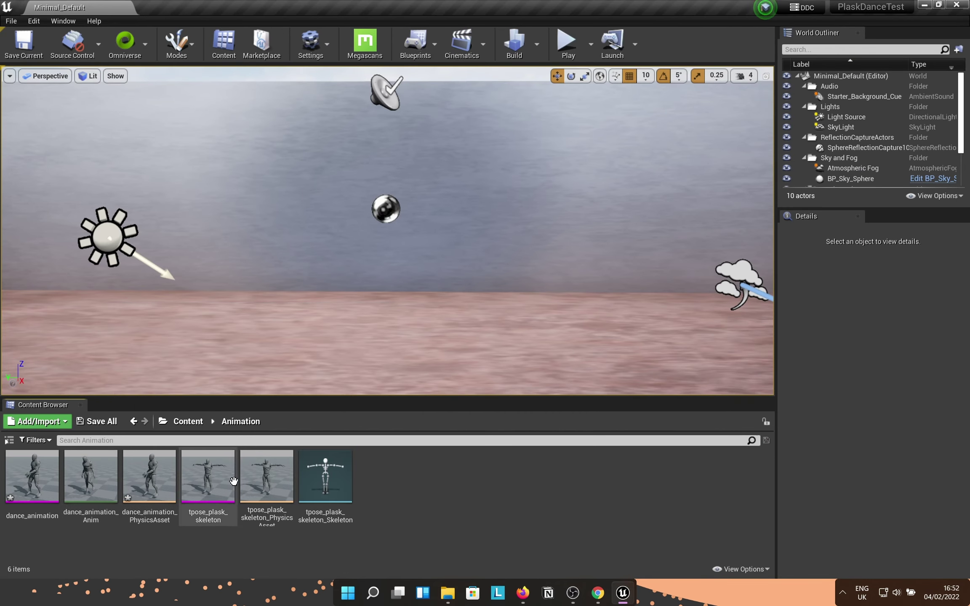
Retarget dance_animation_Anim onto the MetaHuman base skeleton, saving the copy to the Animation folder
right_click(99, 473)
mouse_move(154, 120)
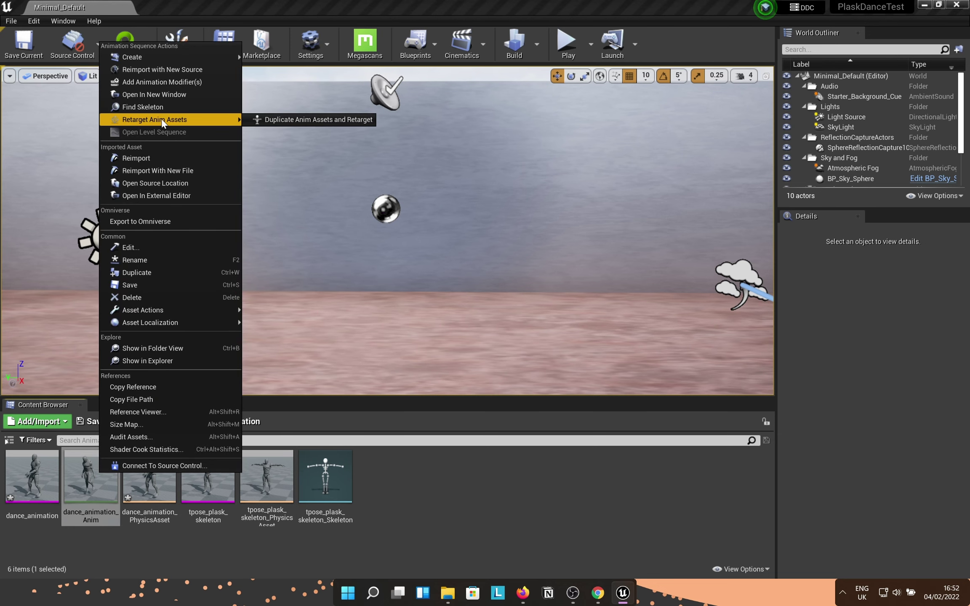
left_click(293, 120)
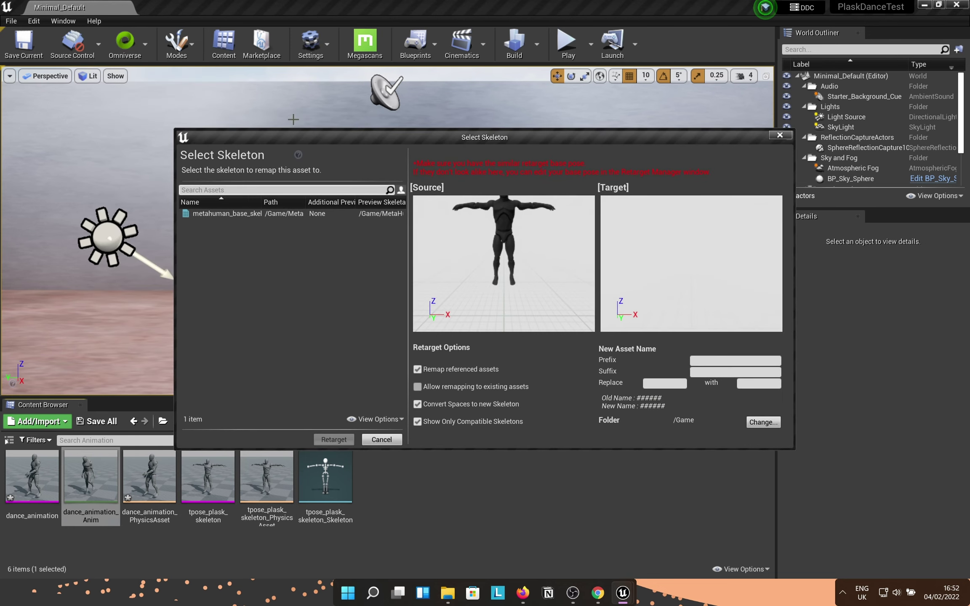
left_click(206, 214)
type("metahuman_")
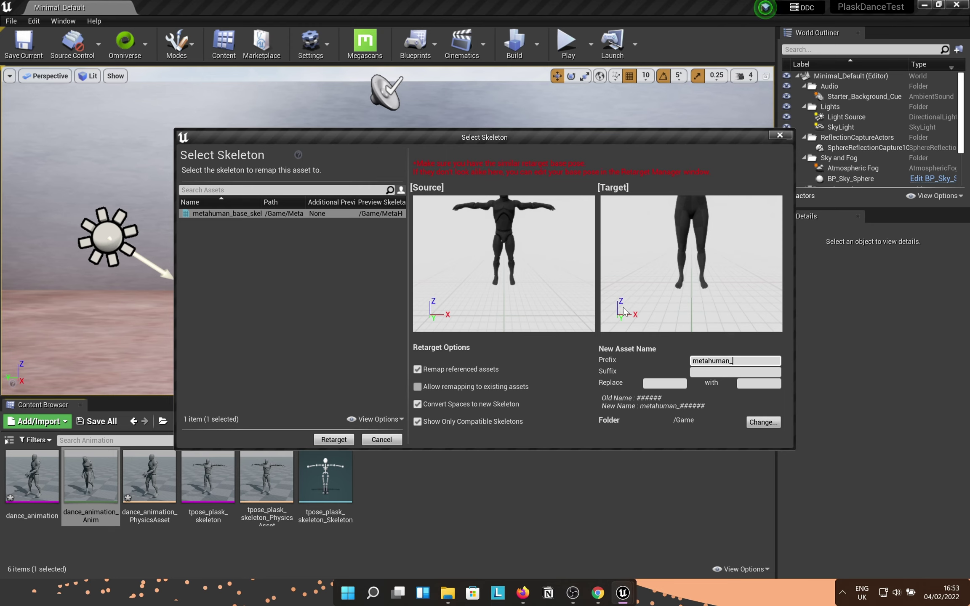
left_click(756, 423)
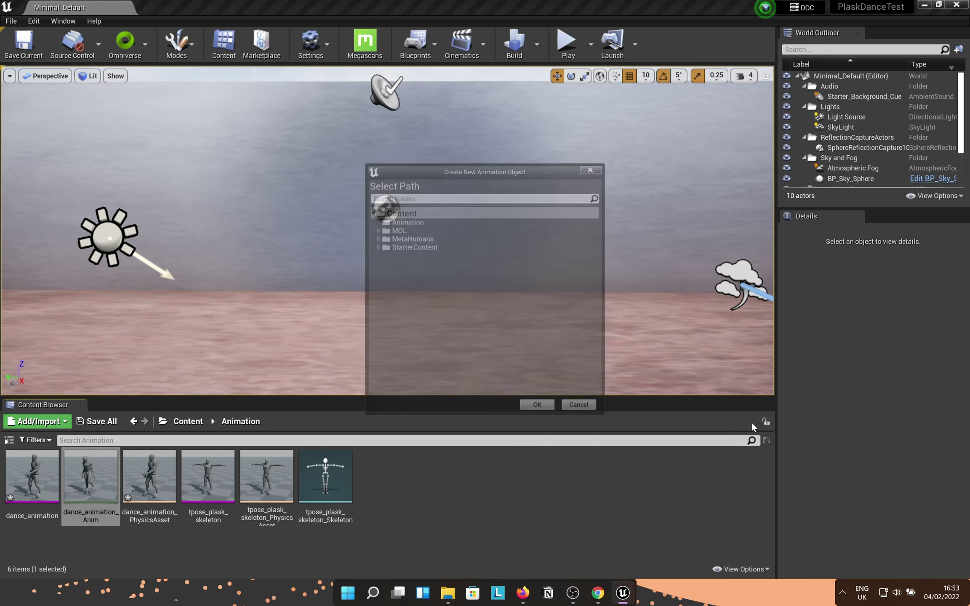
left_click(400, 218)
left_click(542, 415)
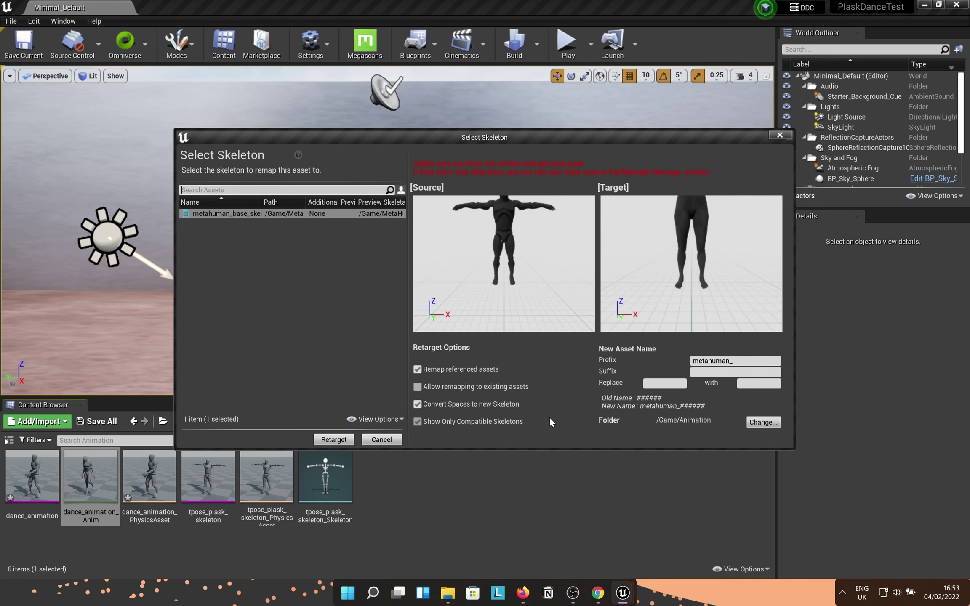
left_click(334, 442)
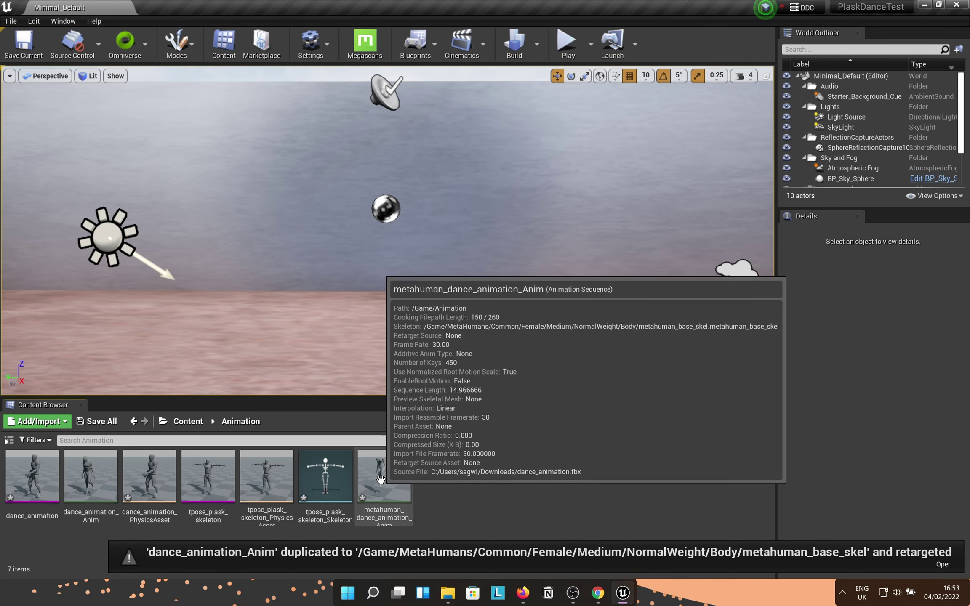
Preview metahuman_dance_animation_Anim on the f_med_nrw_body preview mesh
double_click(380, 477)
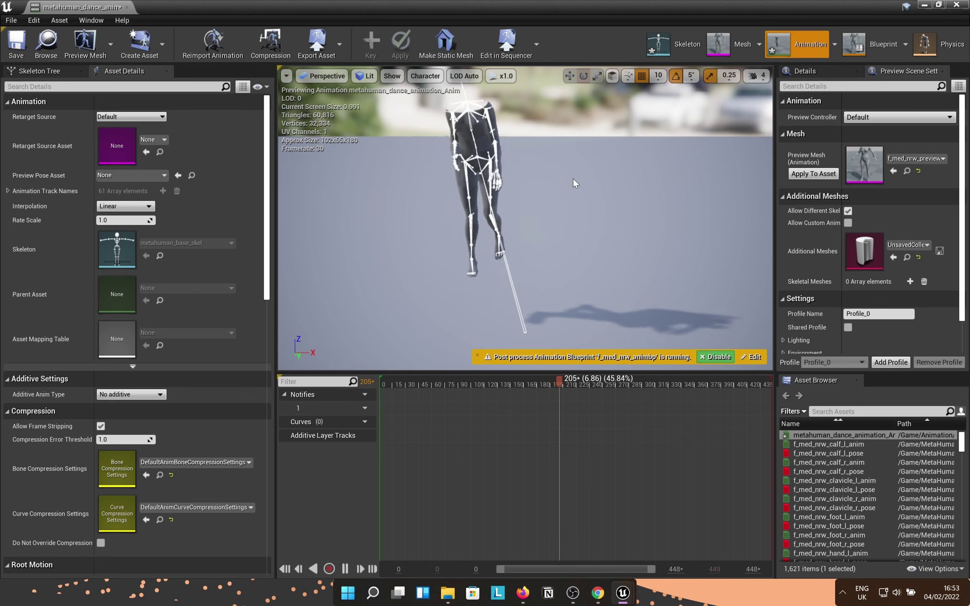
left_click(923, 161)
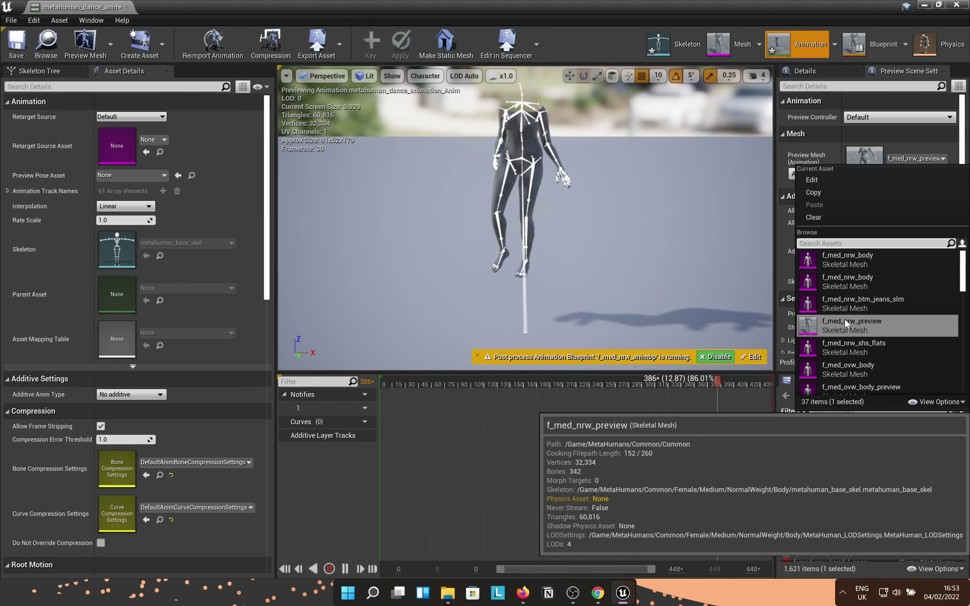
left_click(856, 280)
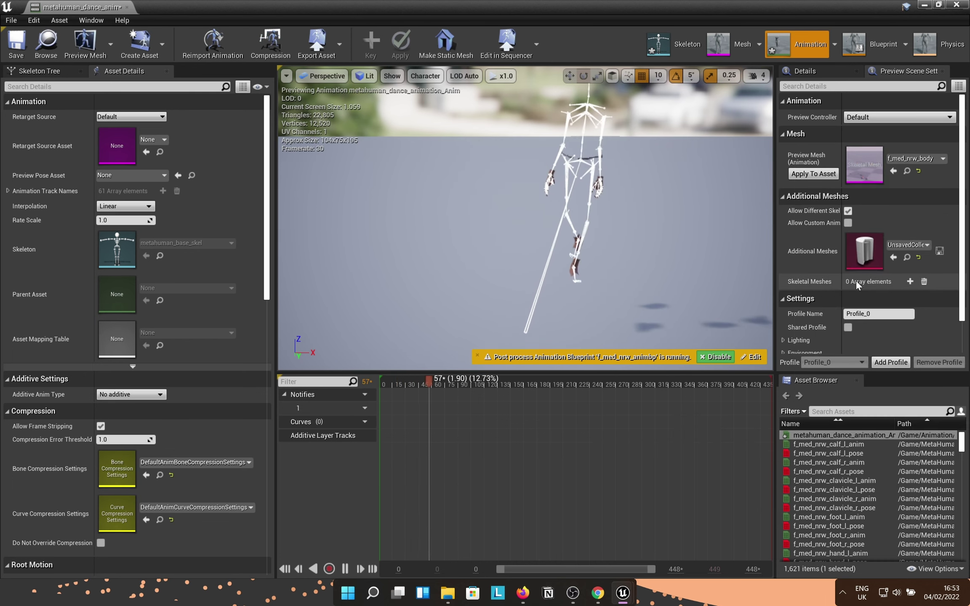
left_click(911, 155)
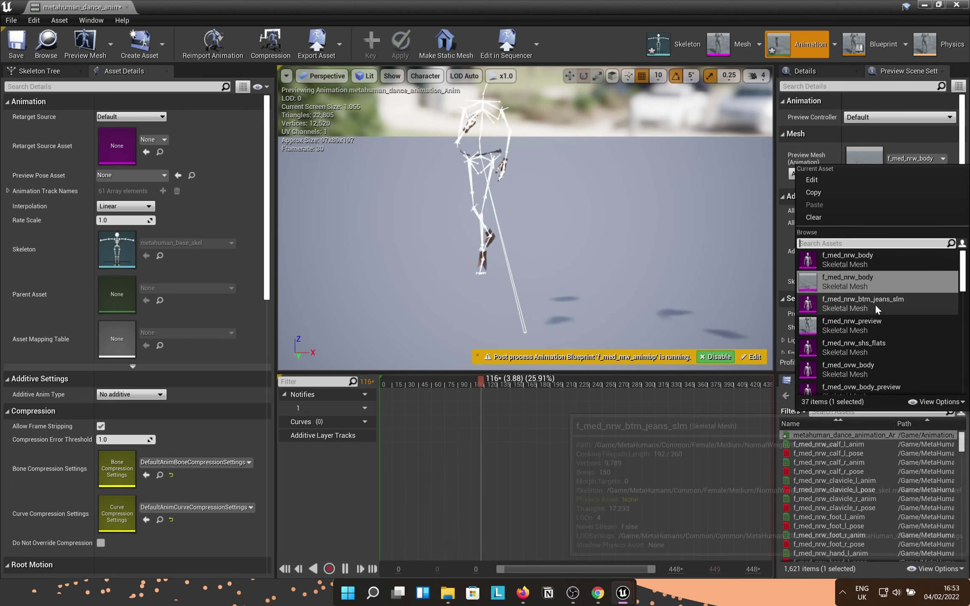
left_click(883, 253)
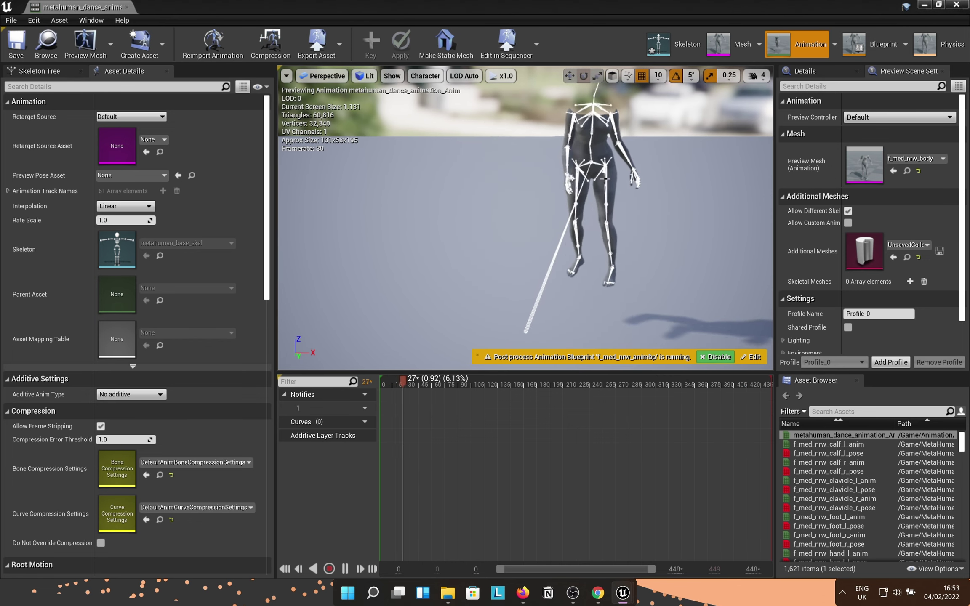
Close and reopen the dance animation to check its playback, then close the Animation editor
left_click(126, 8)
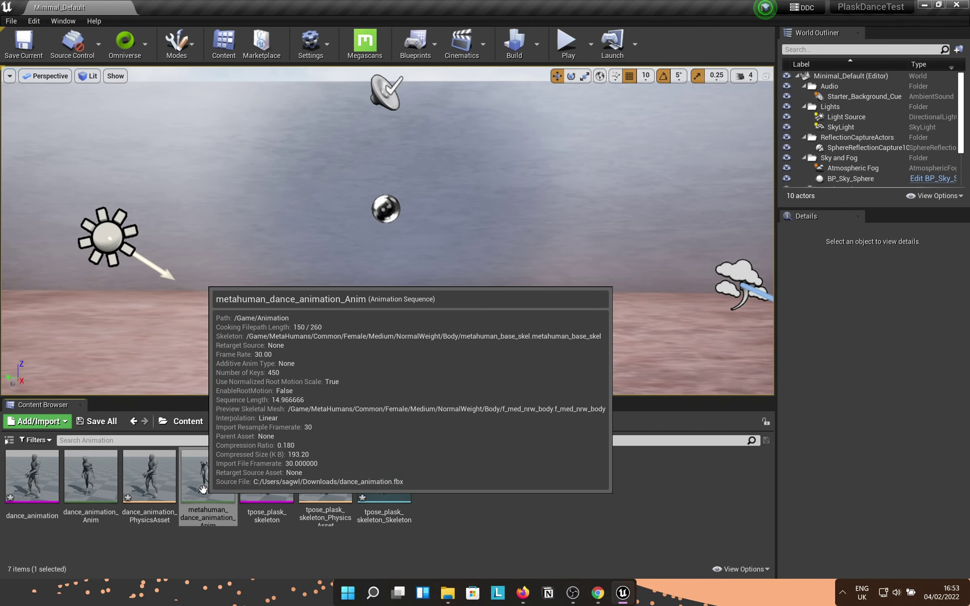
double_click(203, 489)
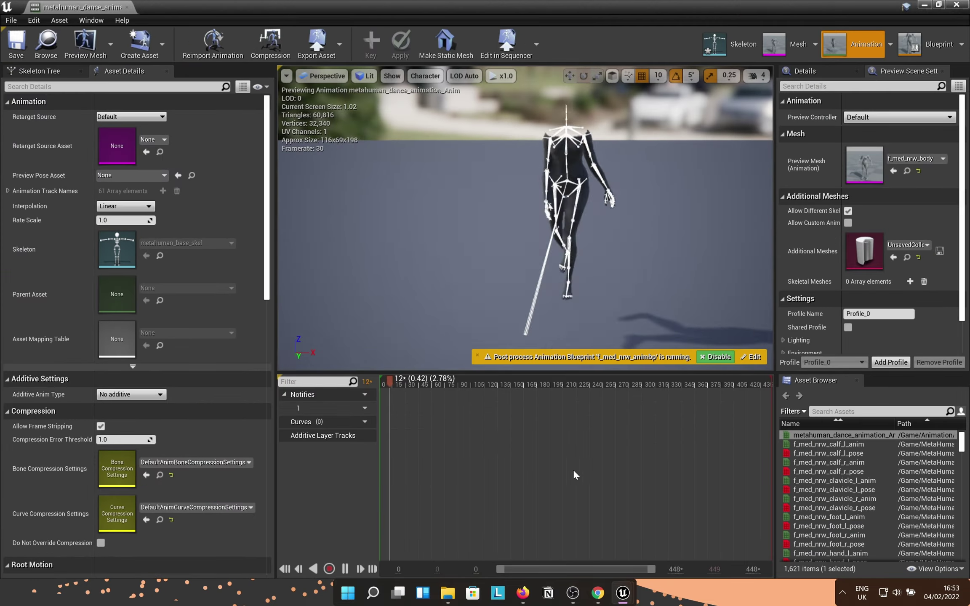
scroll(576, 450, "down", 2)
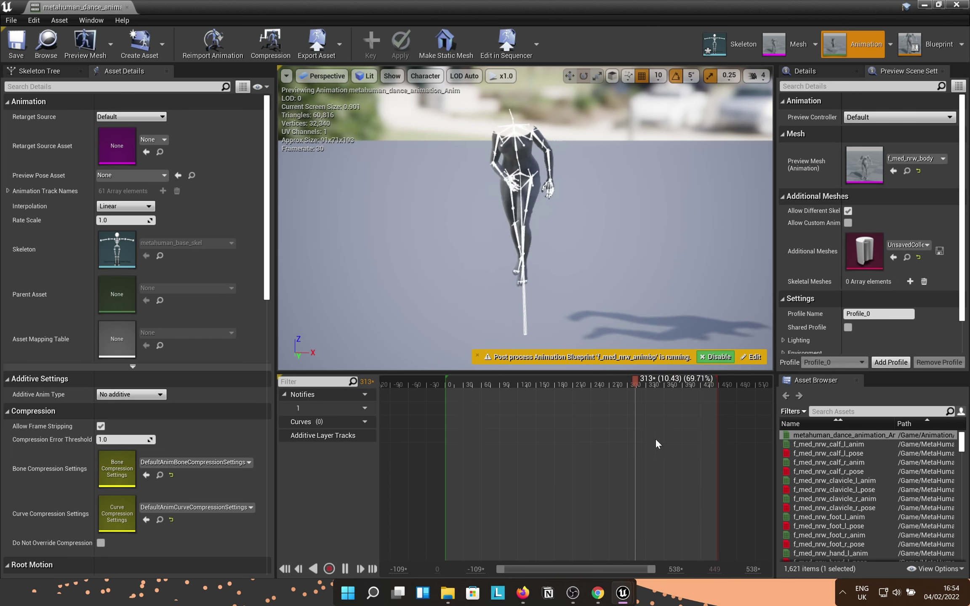
left_click(125, 6)
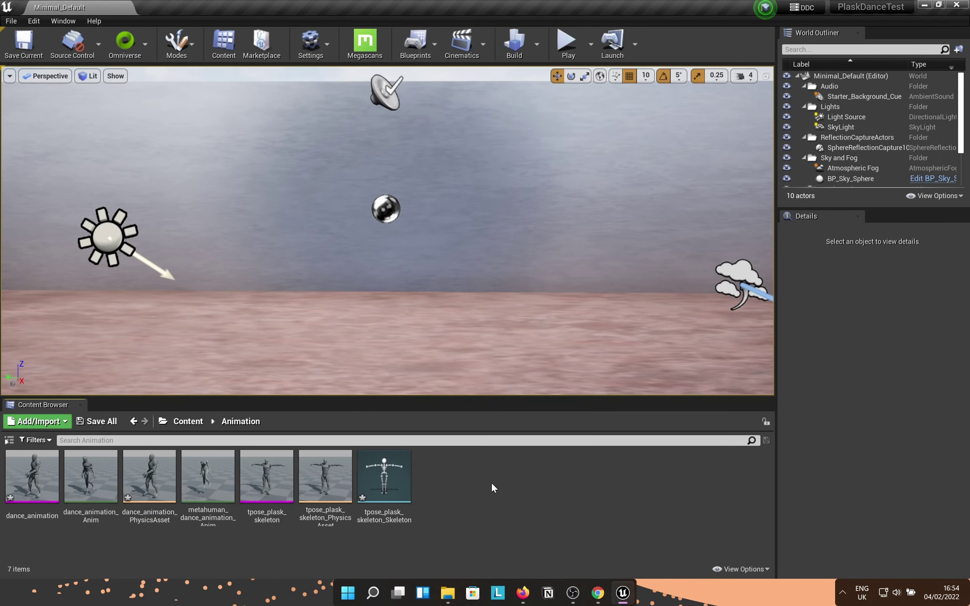
Drag BP_Malika from Content/MetaHumans/Malika into the level viewport
left_click(188, 422)
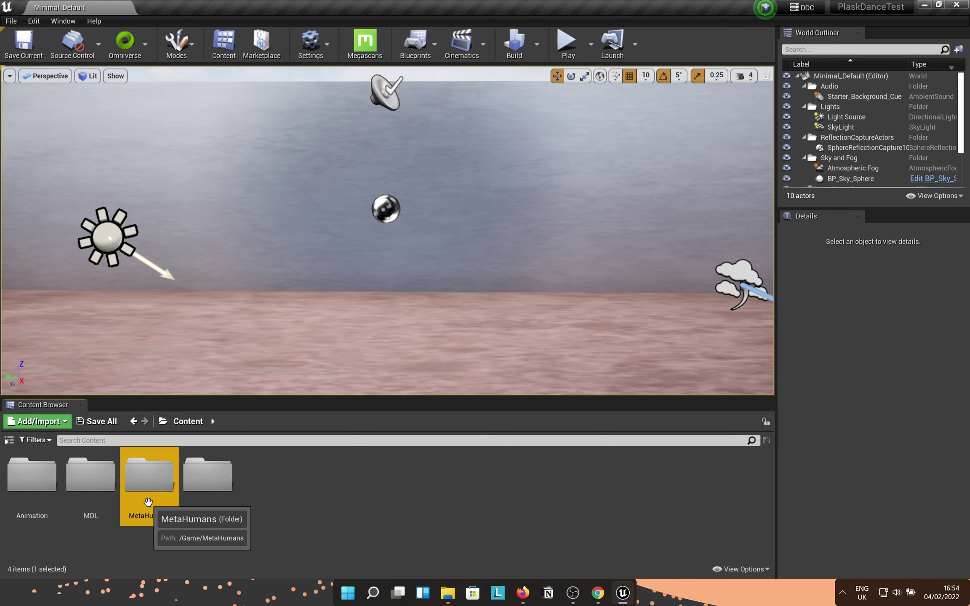
double_click(149, 478)
double_click(92, 478)
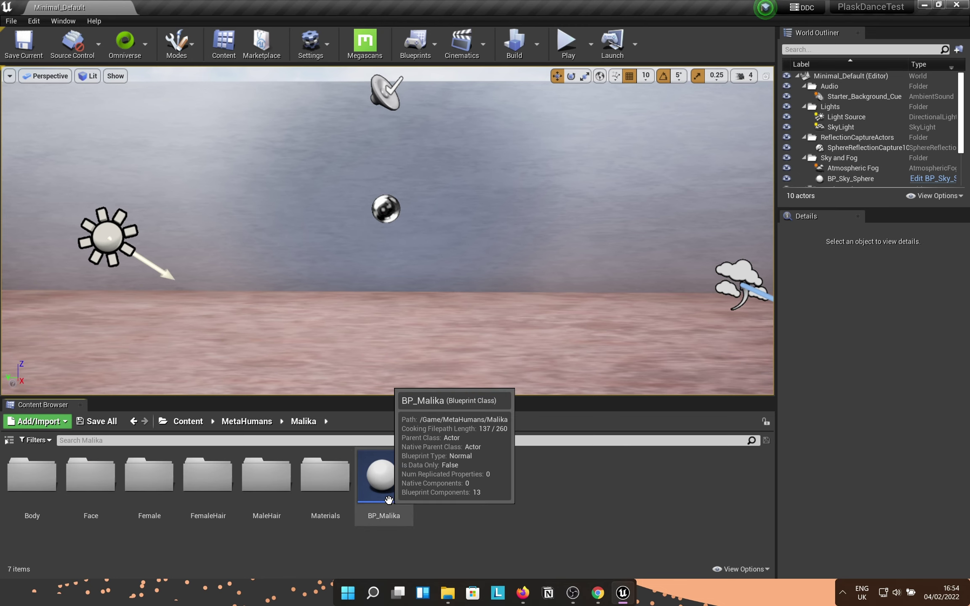
left_click_drag(384, 481, 426, 361)
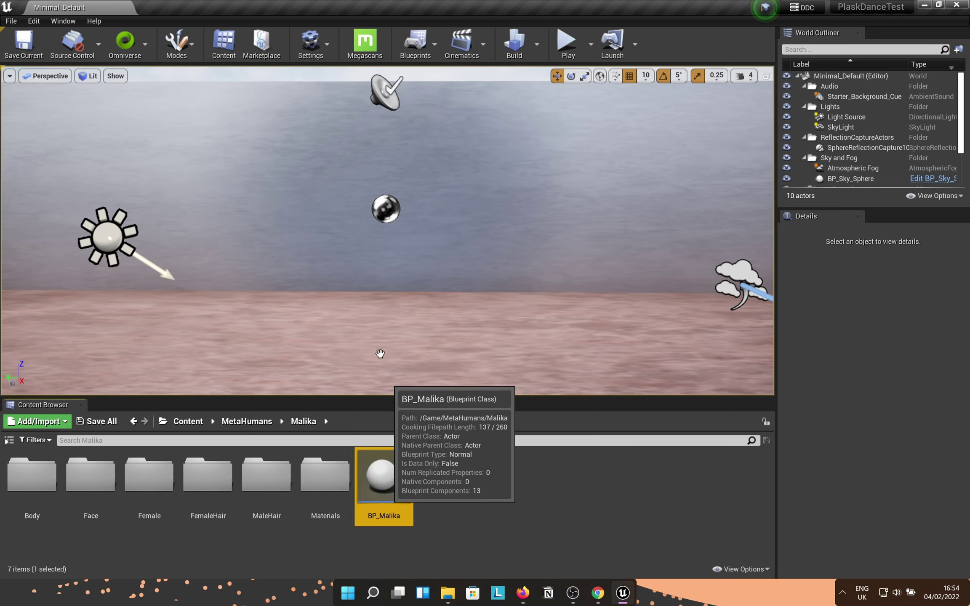
left_click_drag(377, 355, 377, 359)
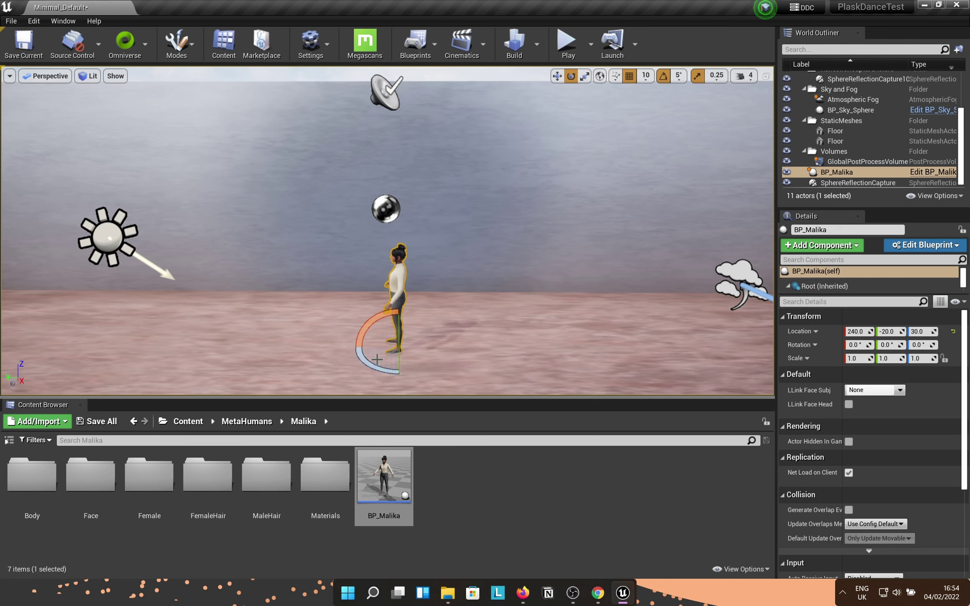
Rotate BP_Malika -90° to face the camera and scale it uniformly to 2.0
left_click_drag(369, 359, 440, 356)
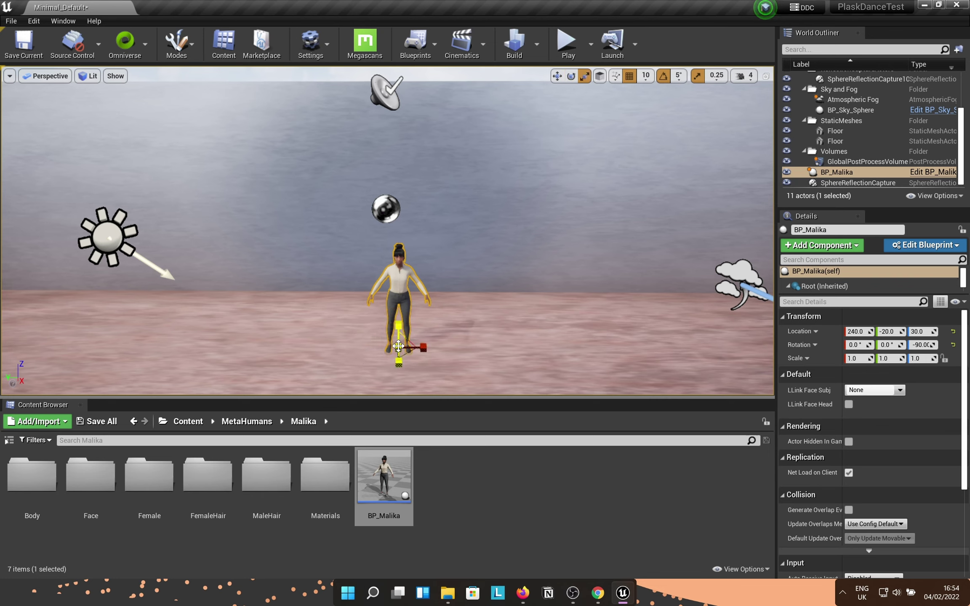
left_click_drag(398, 346, 398, 311)
key("ctrl+z")
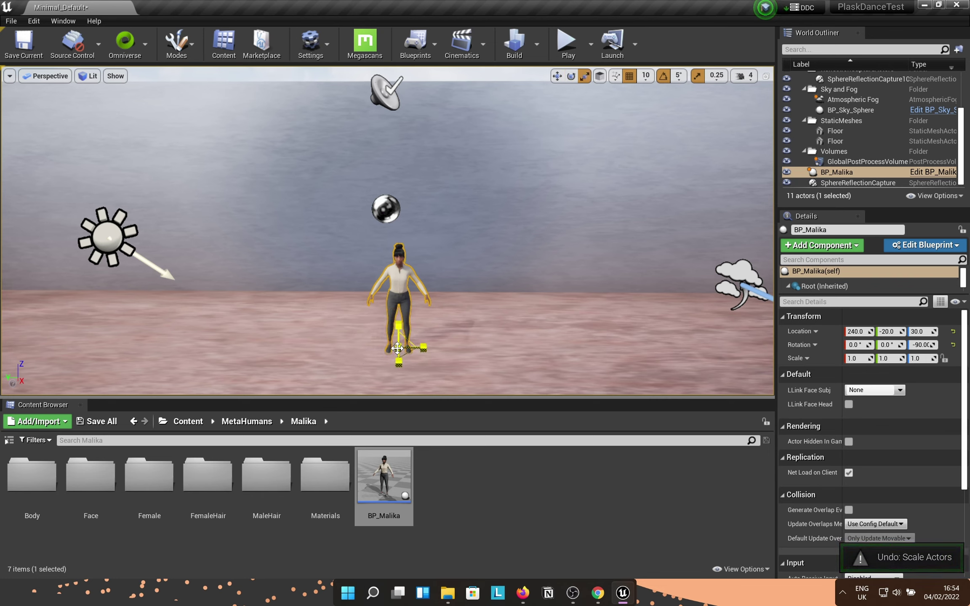
left_click_drag(398, 348, 398, 312)
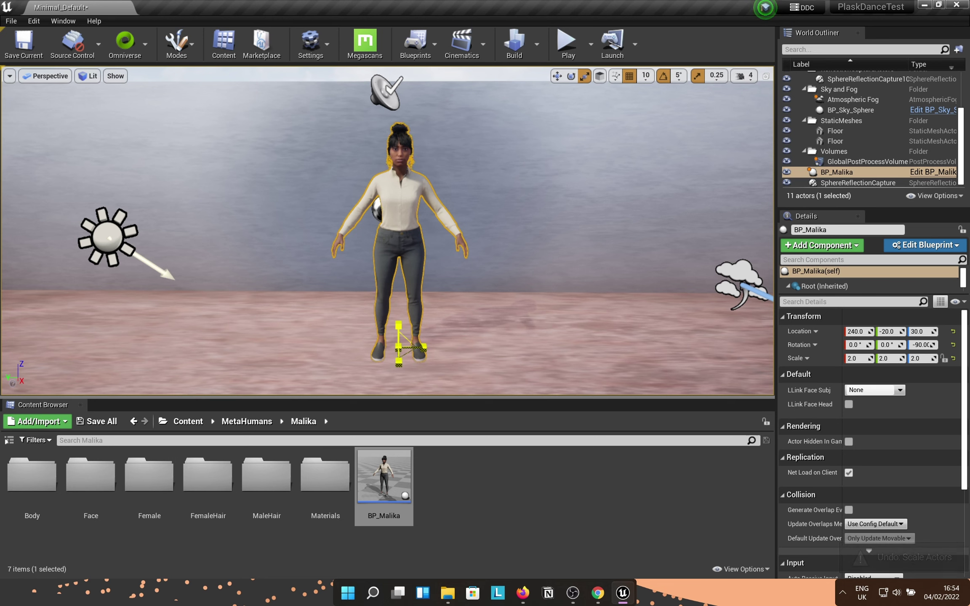
Create a Level Sequence named DanceTest in Content/Animation and open it in Sequencer
left_click(835, 141)
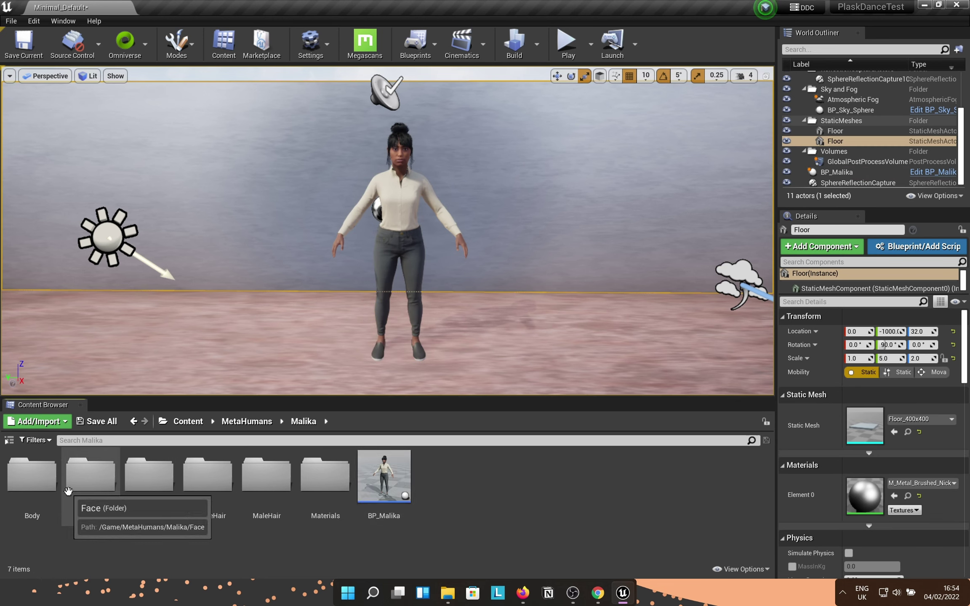
left_click(188, 421)
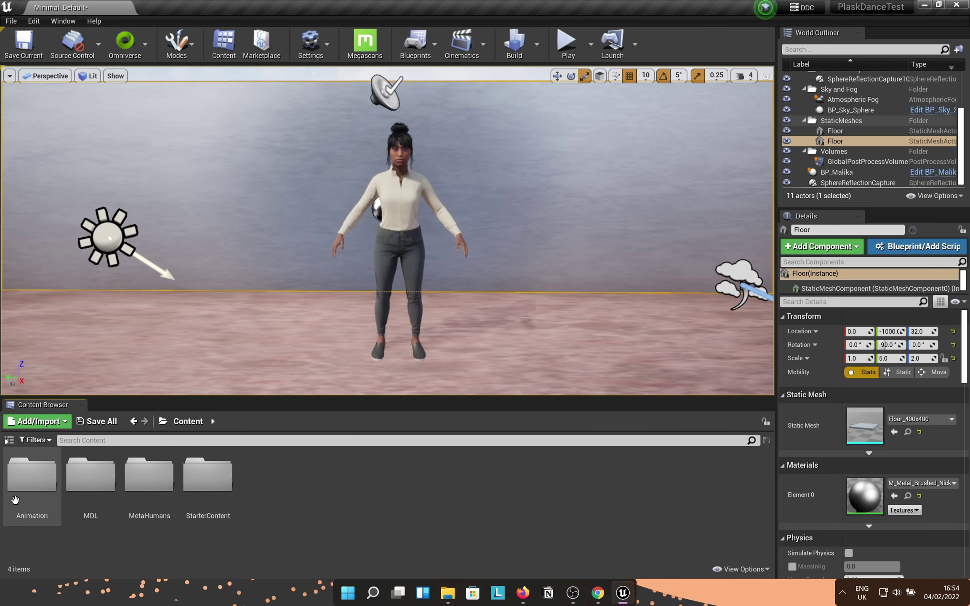
double_click(32, 476)
right_click(515, 528)
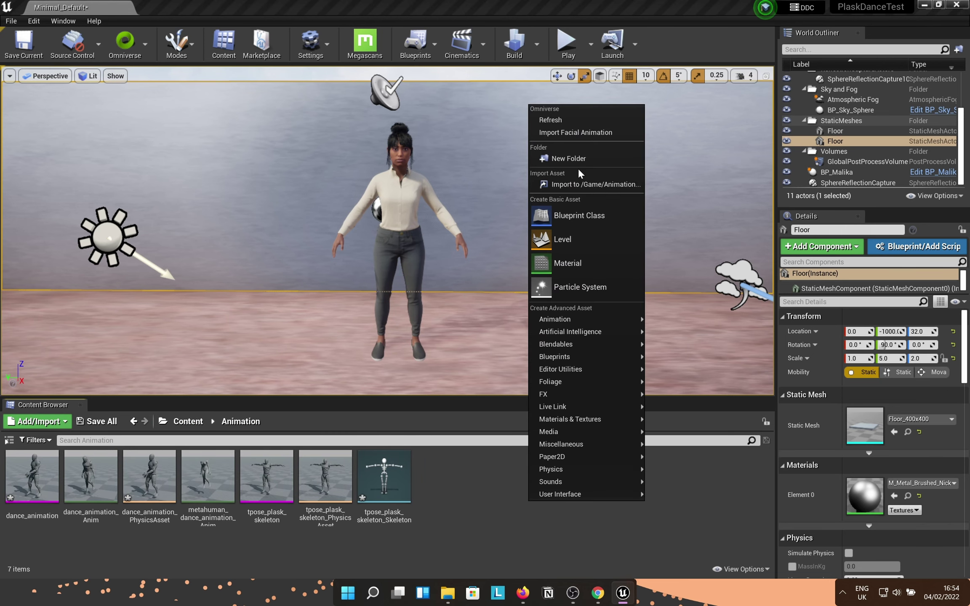
mouse_move(586, 319)
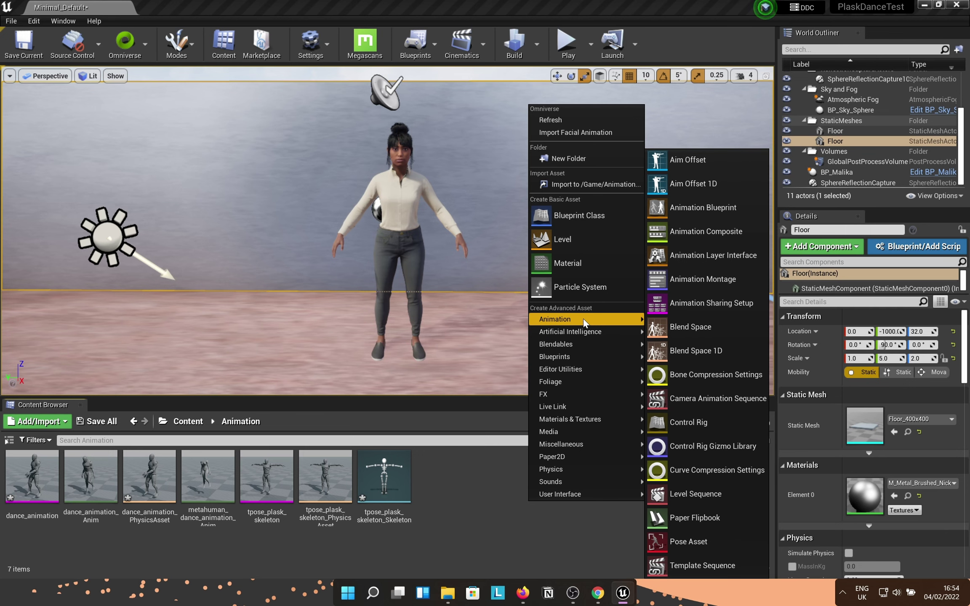
left_click(683, 499)
type("DanceTest")
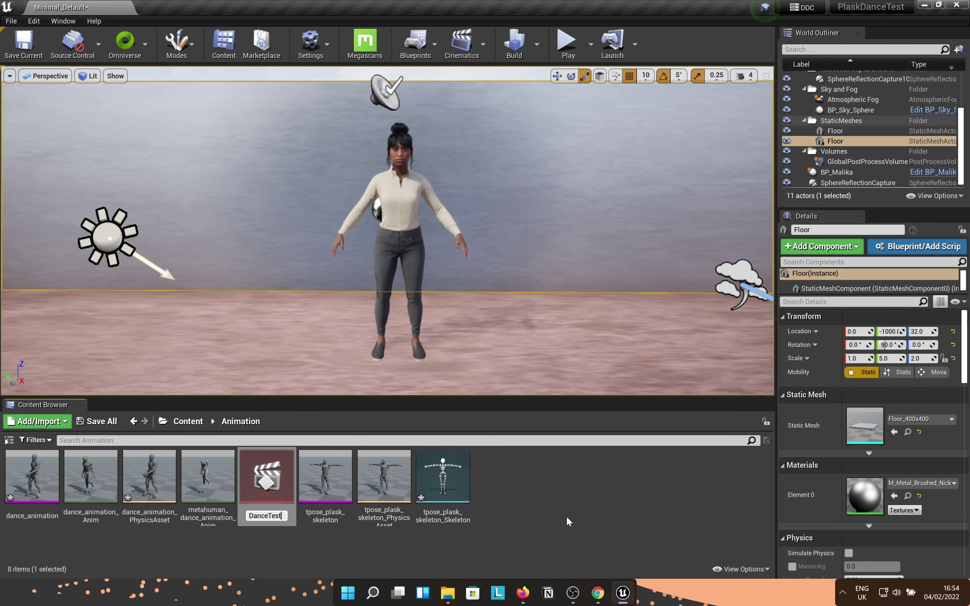
key("Return")
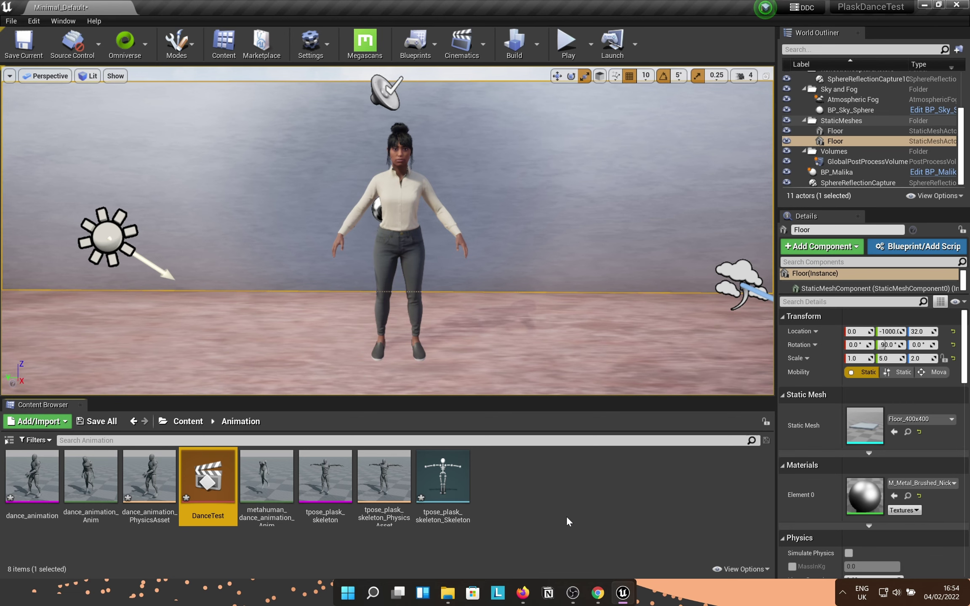
key("Return")
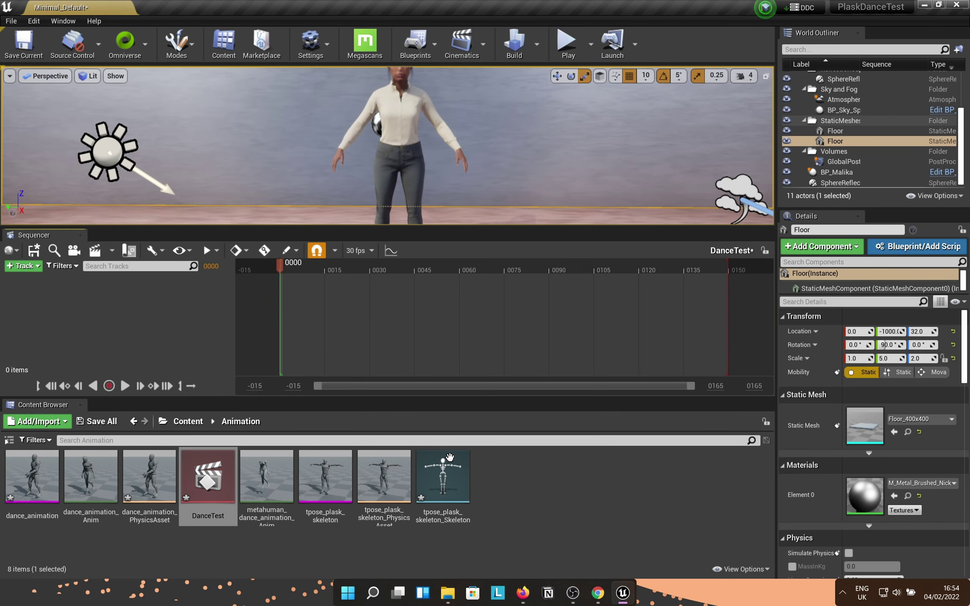
Enlarge the viewport and Sequencer panels and add BP_Malika to the DanceTest sequence
left_click_drag(347, 407, 349, 515)
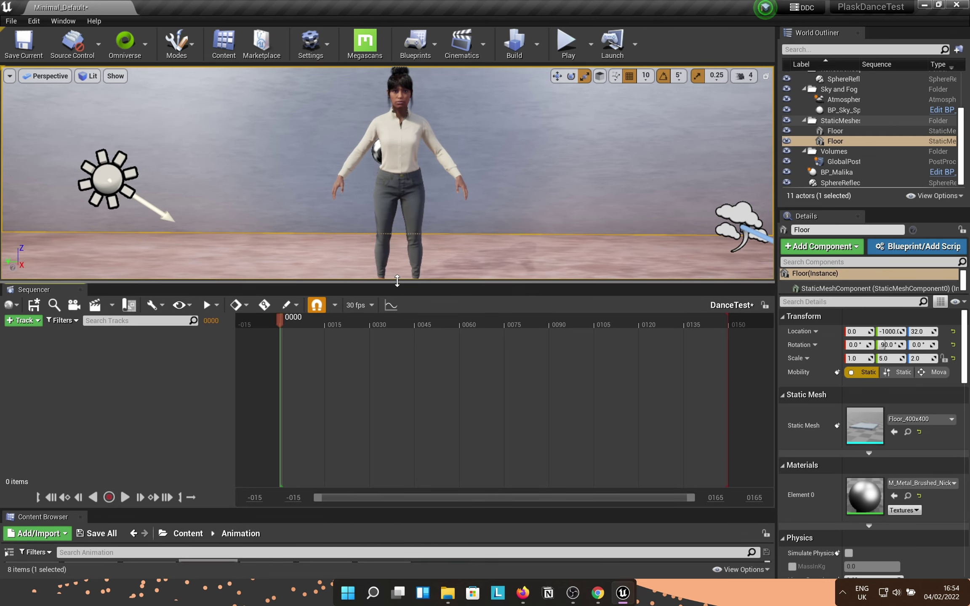
left_click_drag(397, 281, 364, 328)
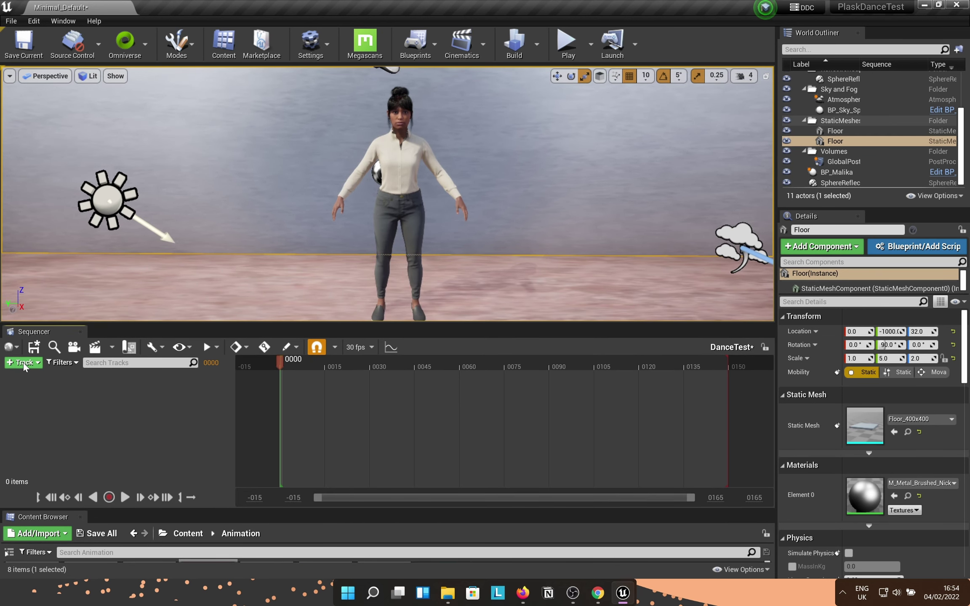
left_click(23, 363)
mouse_move(76, 375)
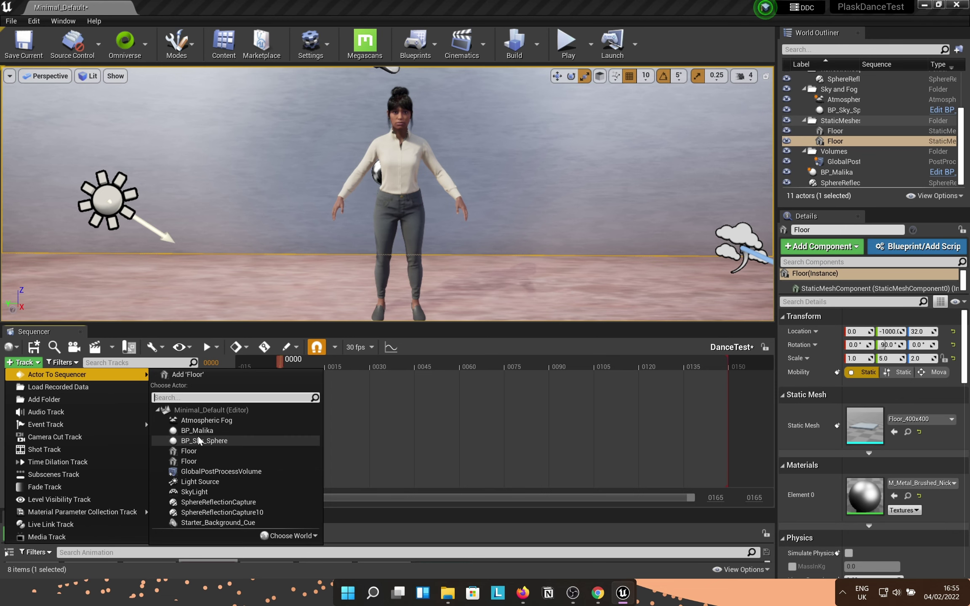
left_click(193, 430)
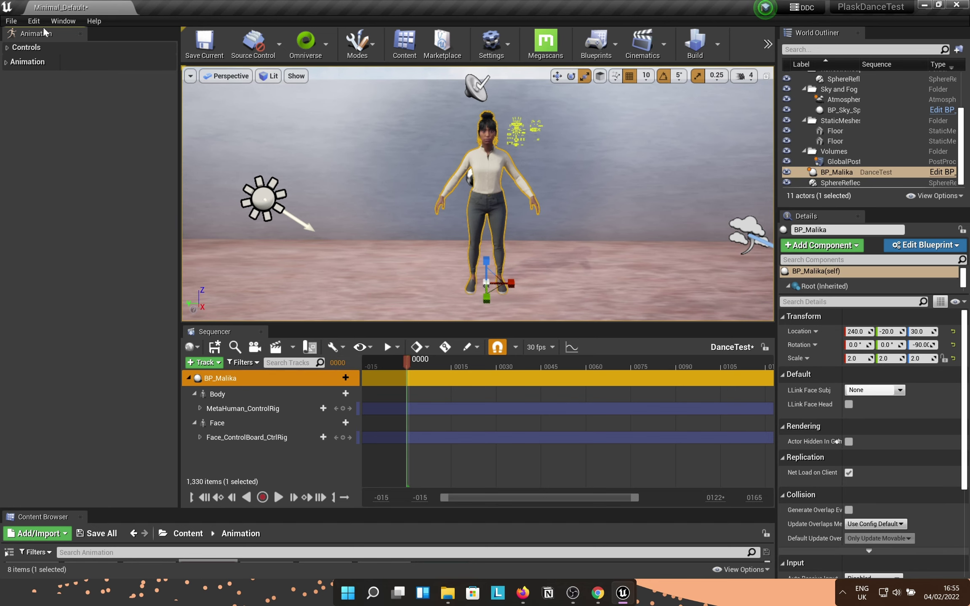
Delete the MetaHuman_ControlRig track from Malika's Body and select the Body track
left_click_drag(178, 142, 91, 152)
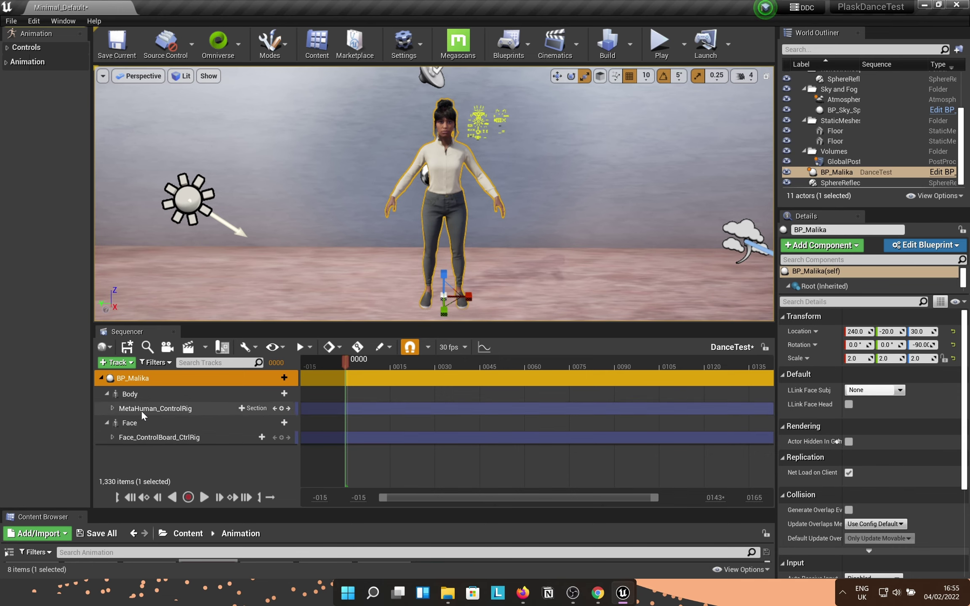
left_click(142, 408)
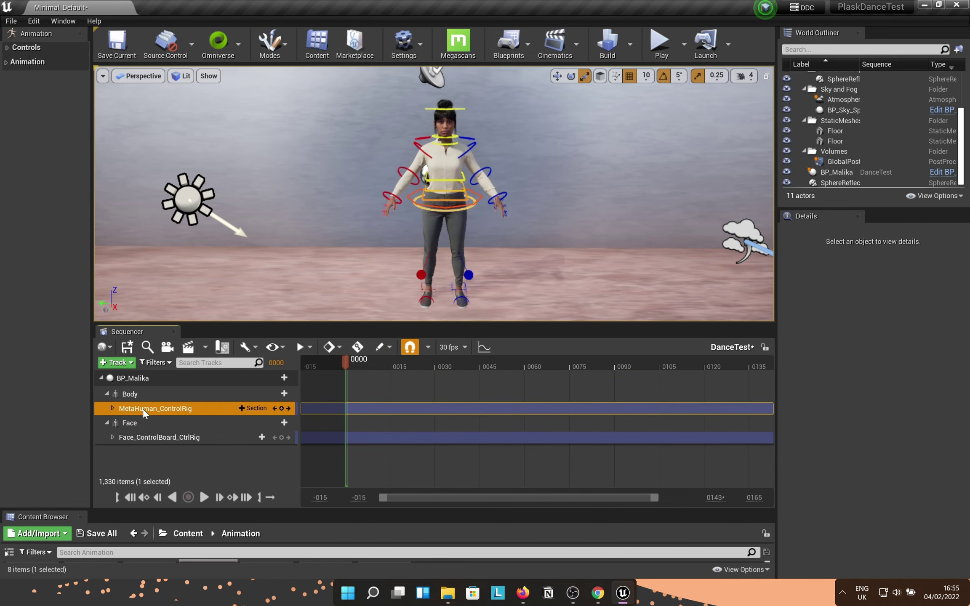
key("Delete")
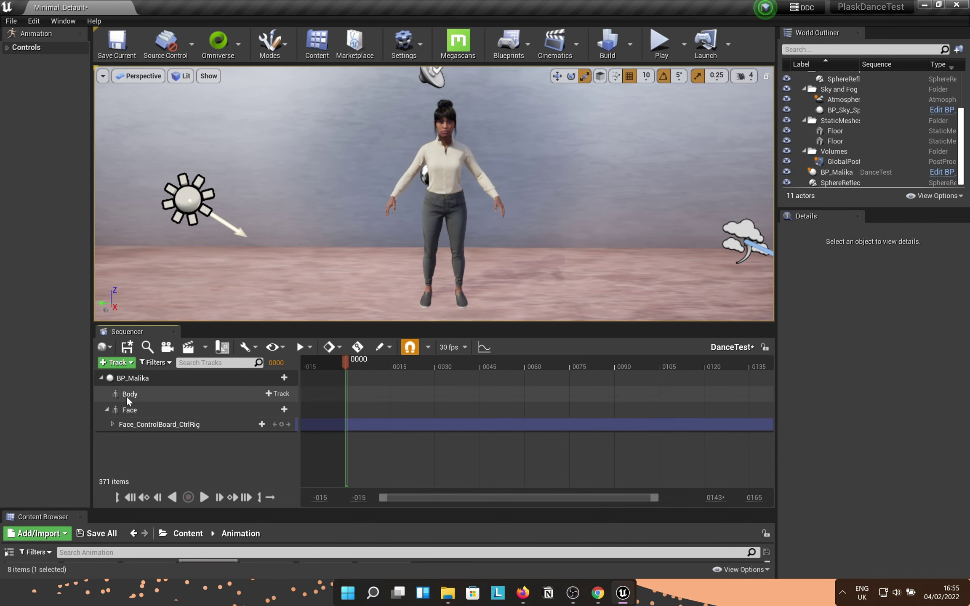
left_click(126, 395)
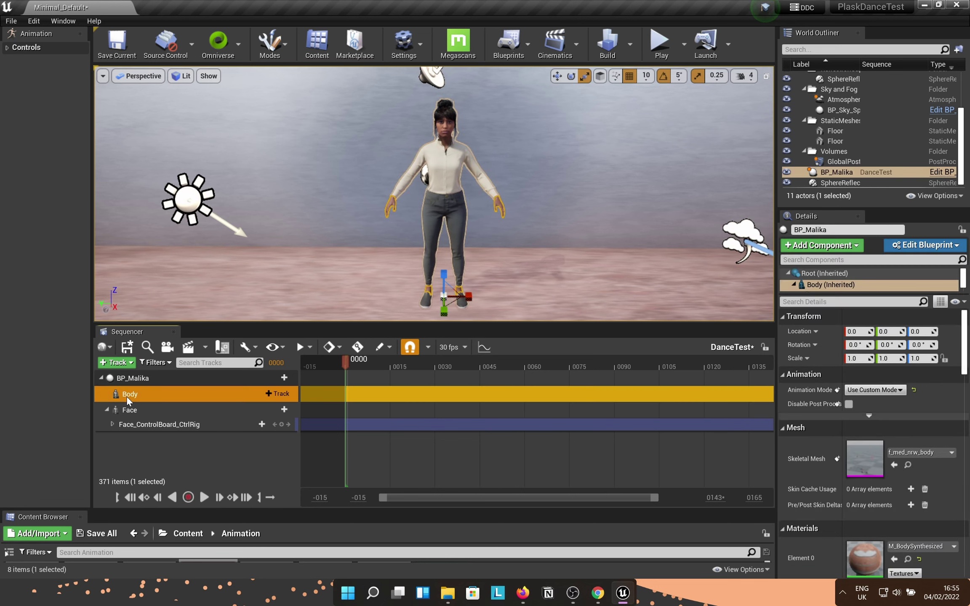
Add metahuman_dance_animation_Anim as Body's Animation track and end playback at the dance's end
left_click(279, 393)
mouse_move(364, 26)
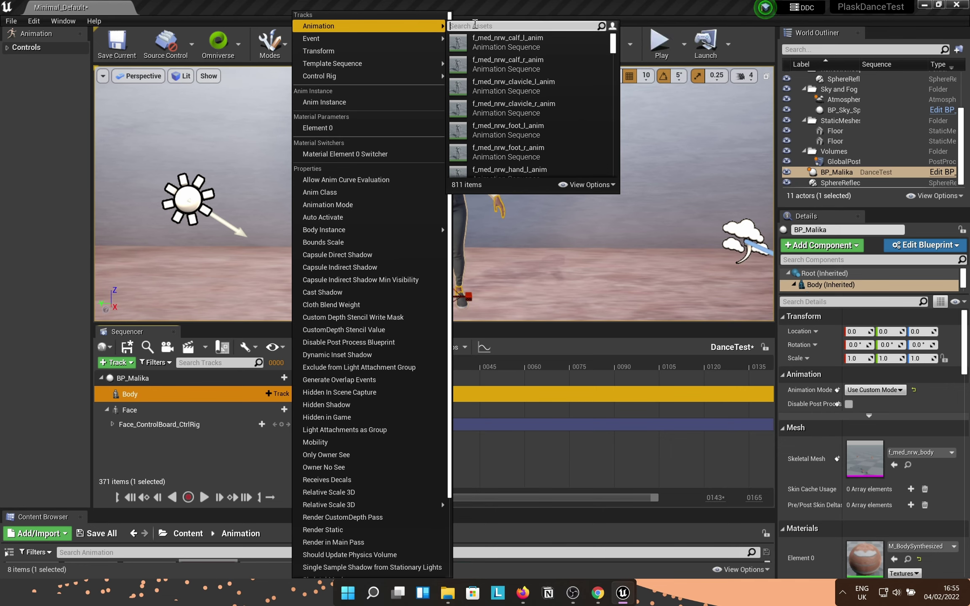
type("metahu")
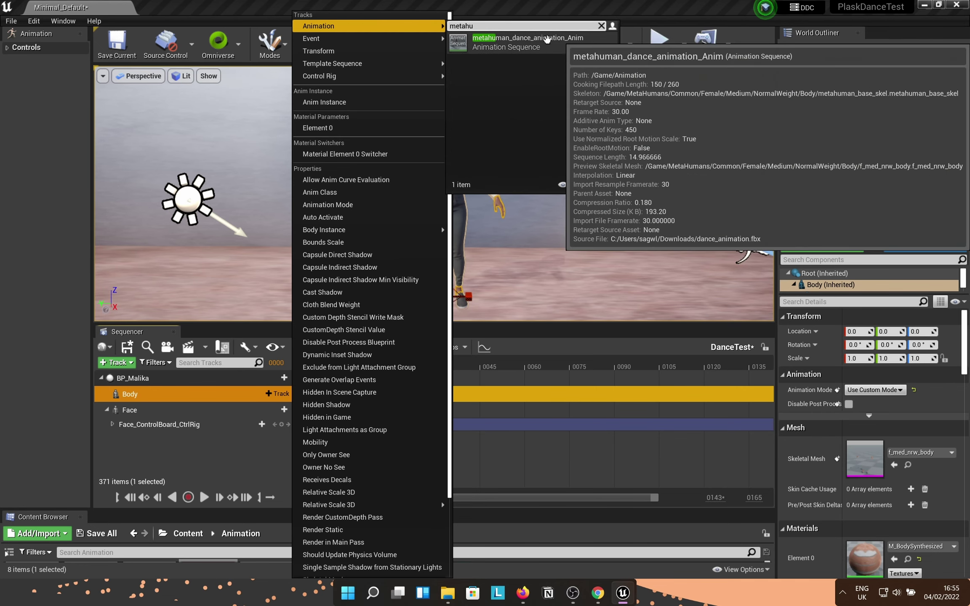
left_click(546, 39)
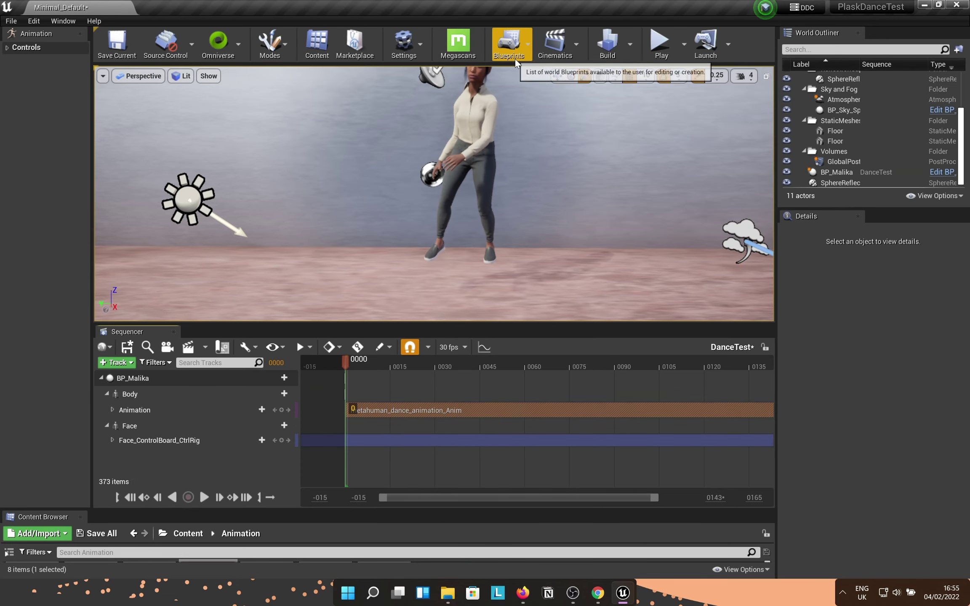
scroll(473, 380, "down", 5)
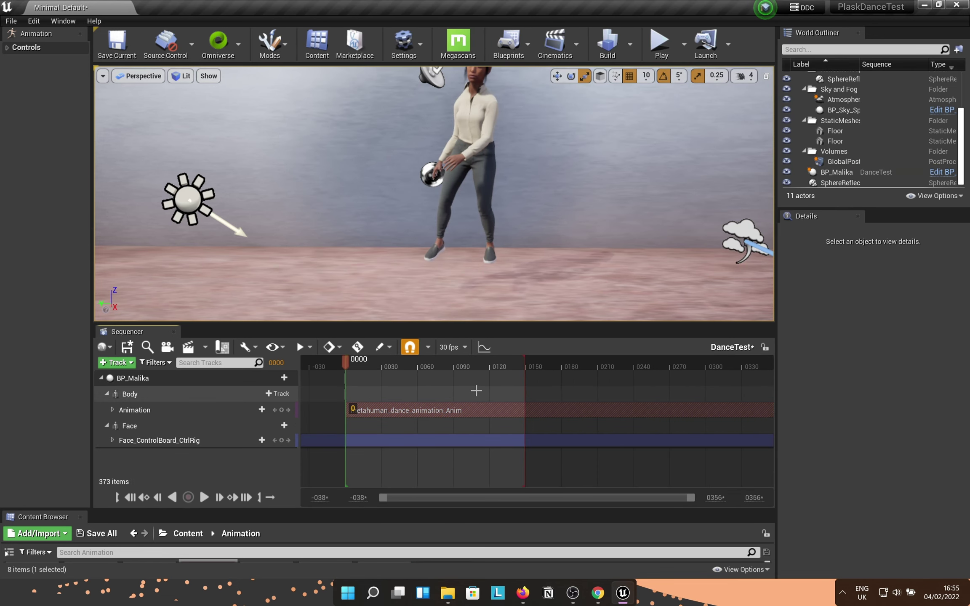
left_click_drag(417, 360, 561, 366)
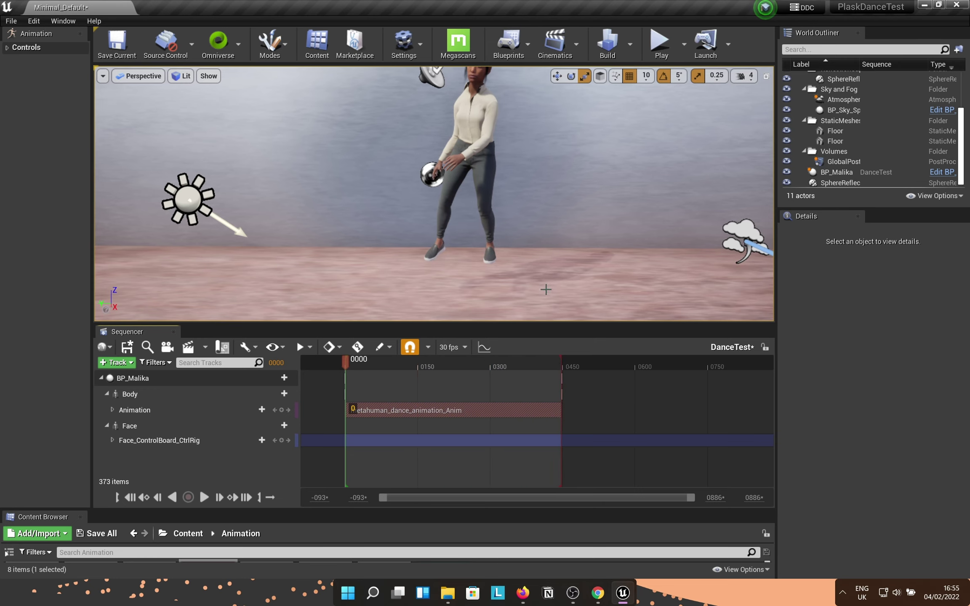
scroll(528, 259, "down", 3)
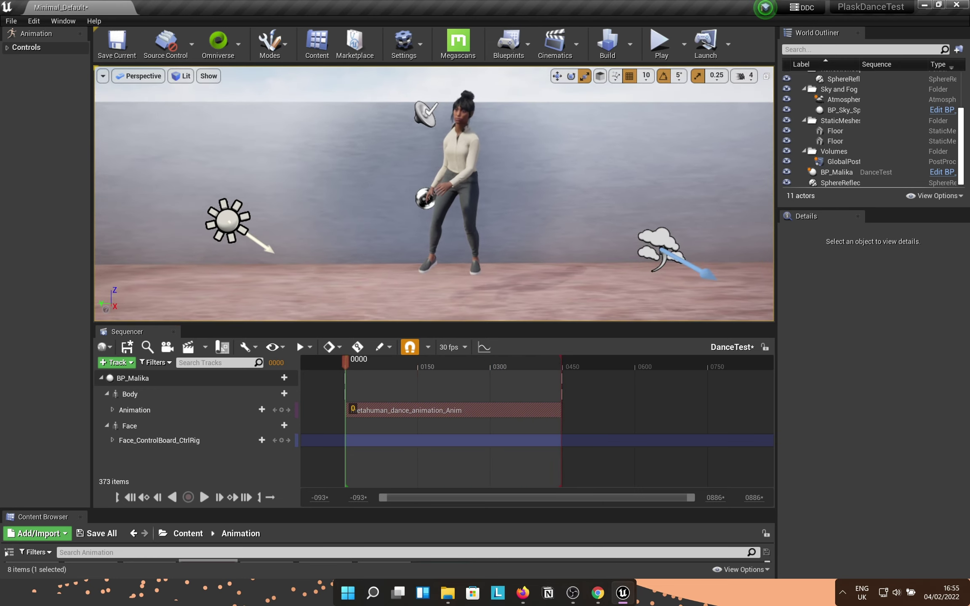
Play the dance on Malika, enlarge the viewport, and scrub to about frame 78
left_click(204, 498)
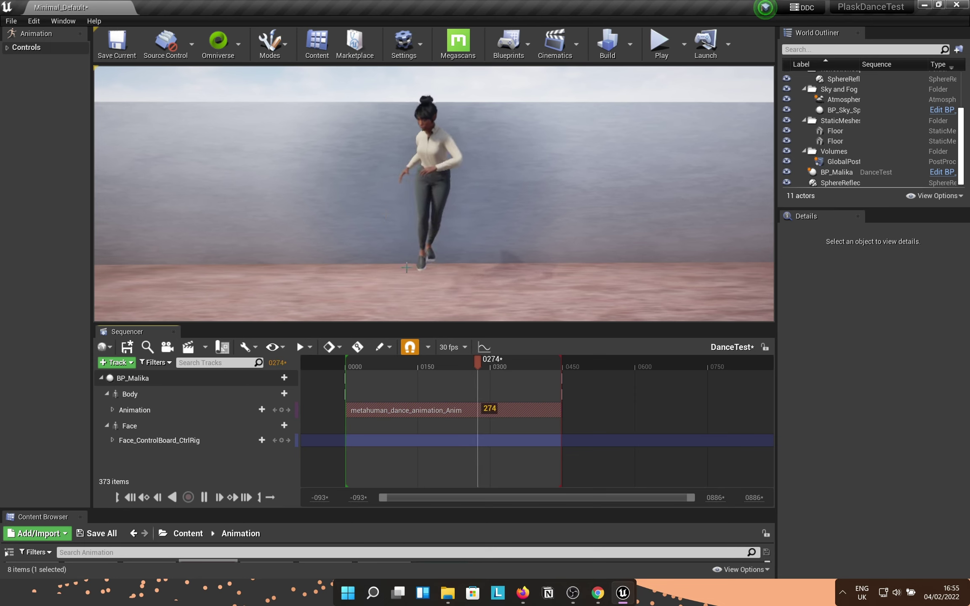
left_click_drag(437, 325, 438, 358)
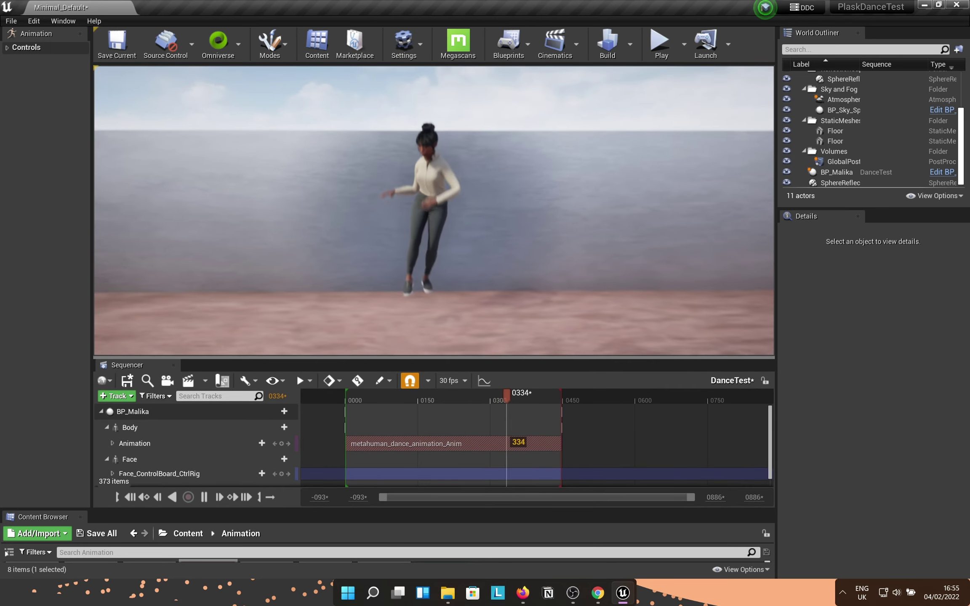
scroll(449, 241, "down", 2)
scroll(448, 241, "down", 2)
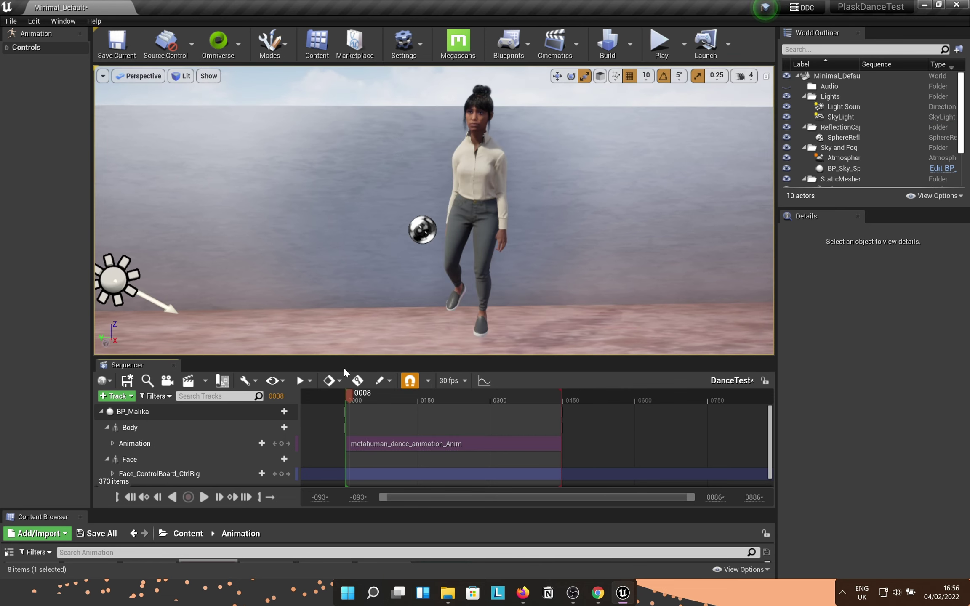
left_click_drag(350, 399, 377, 396)
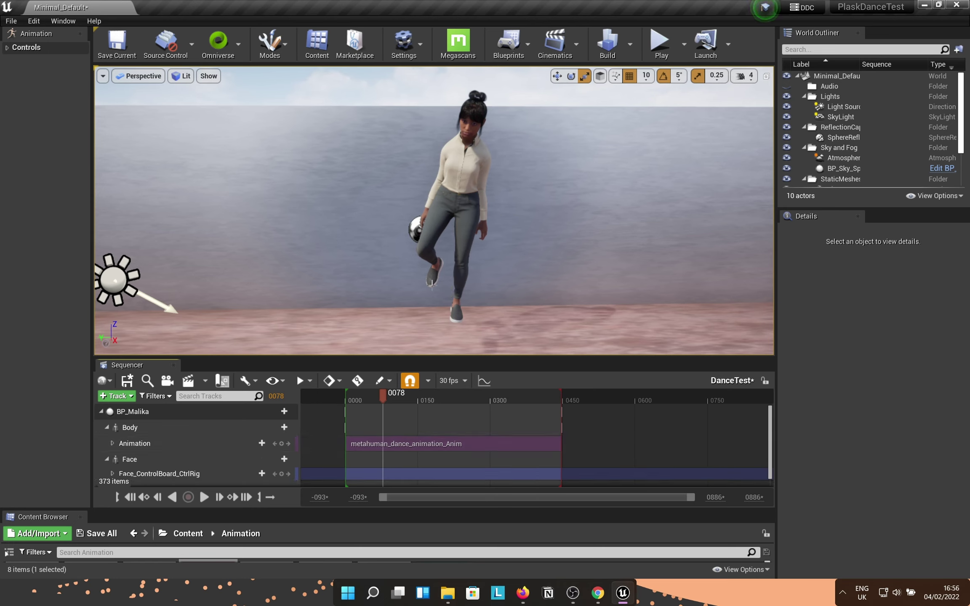
Bake the Body track to MetaHuman_ControlRig using the default baking options
left_click(133, 444)
right_click(135, 445)
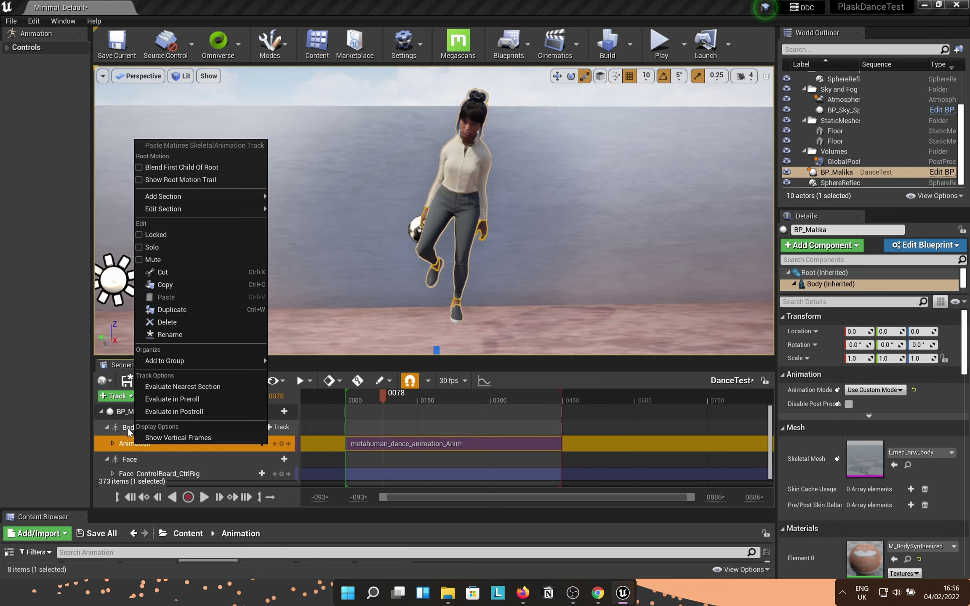
left_click(128, 427)
right_click(150, 429)
mouse_move(197, 246)
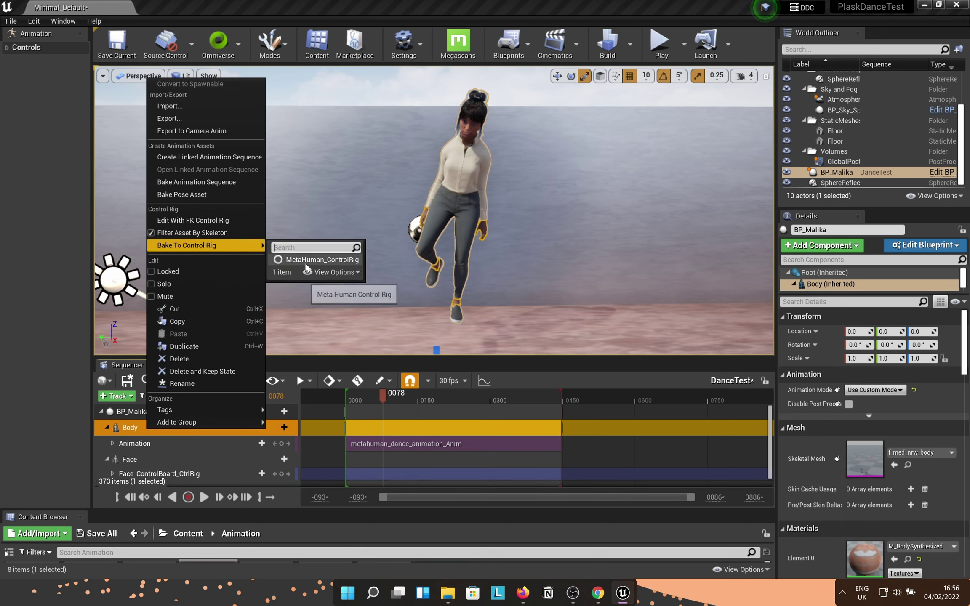
left_click(305, 262)
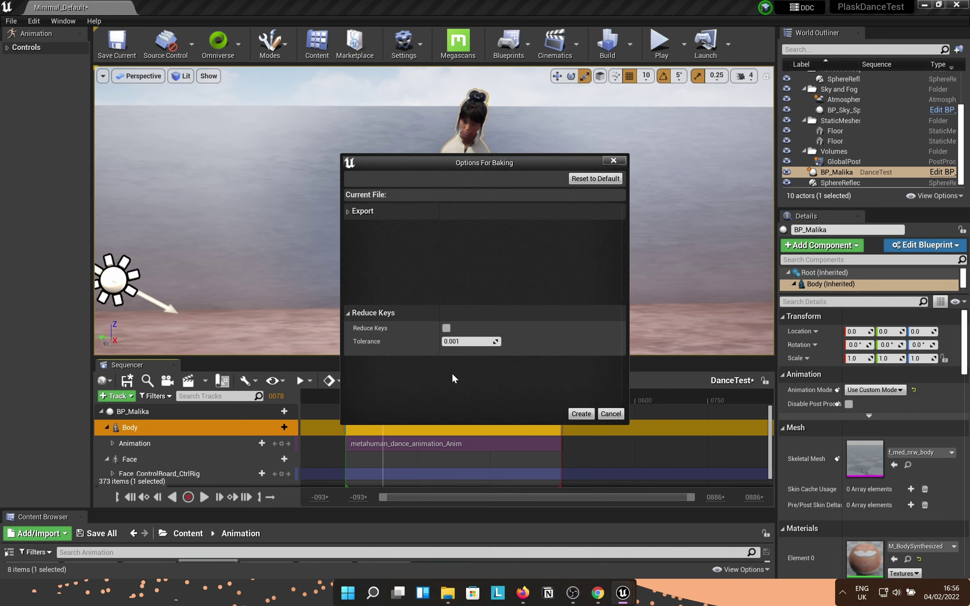
left_click(580, 415)
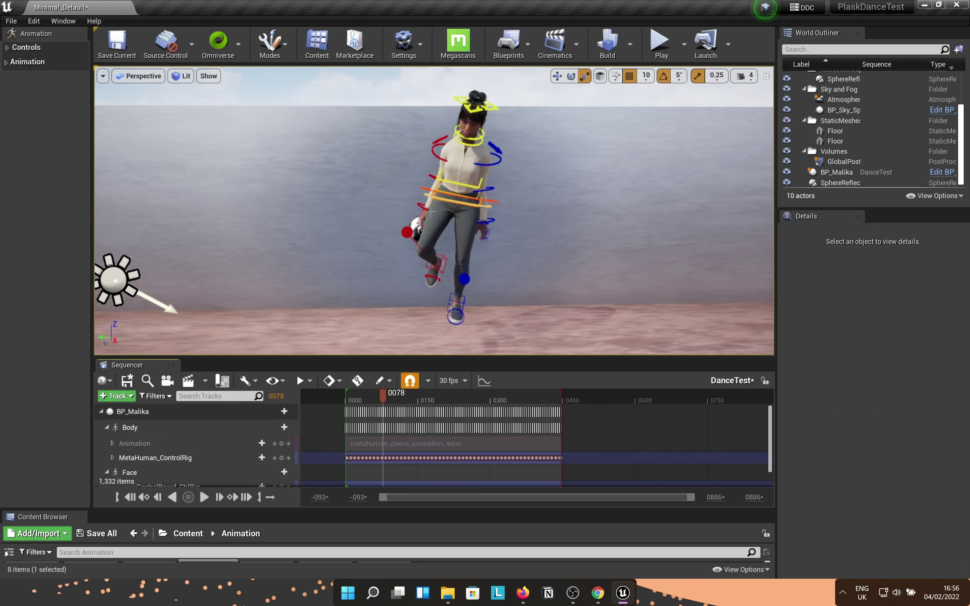
Delete the old Animation track from Malika's Body
left_click(139, 443)
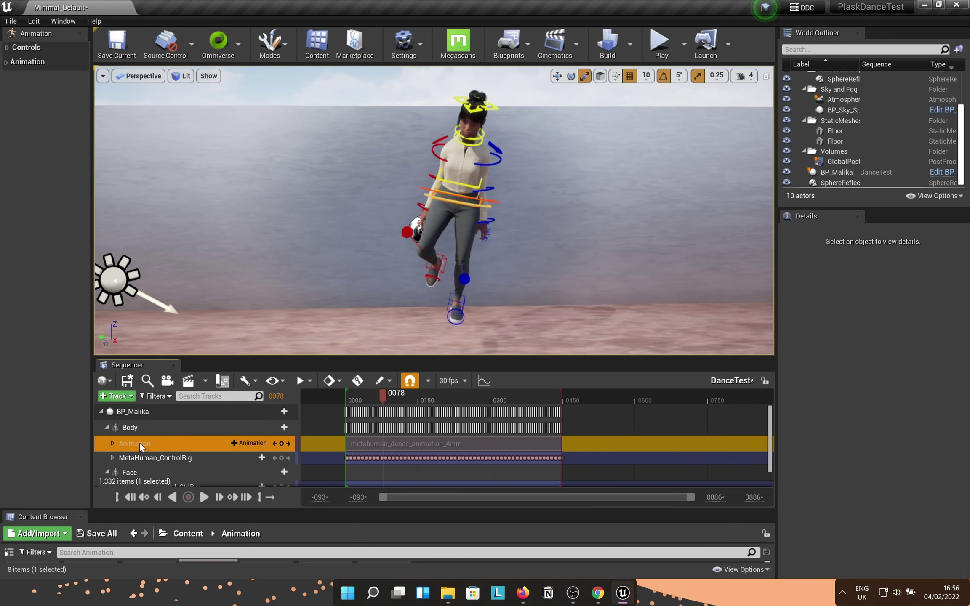
key("Delete")
left_click(112, 442)
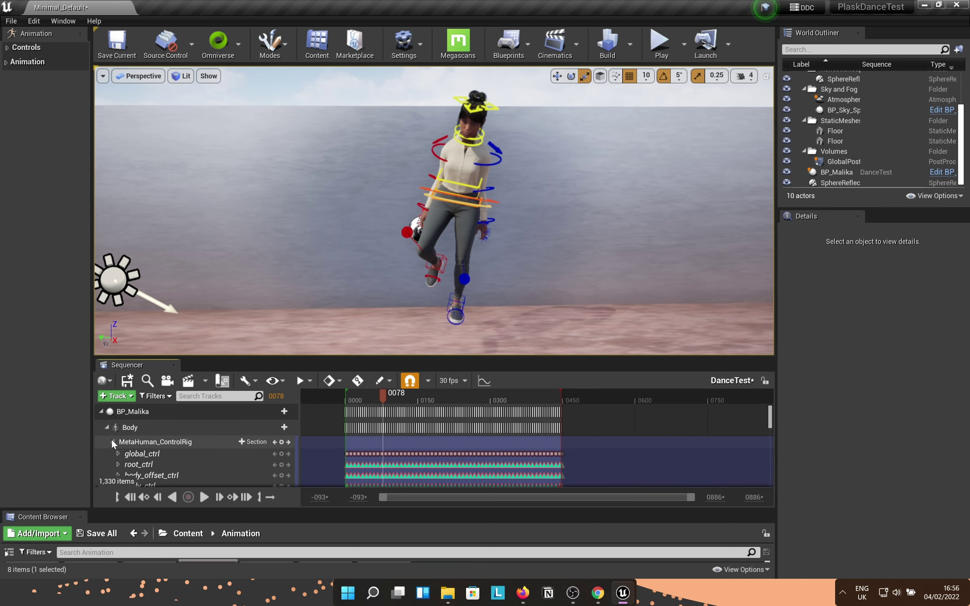
scroll(405, 448, "down", 5)
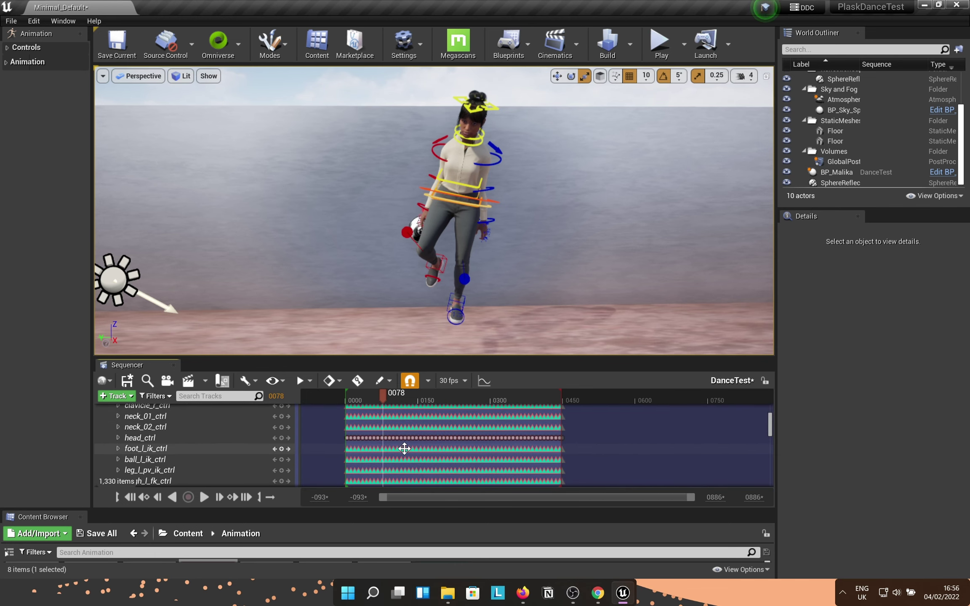
scroll(404, 449, "up", 5)
left_click(112, 442)
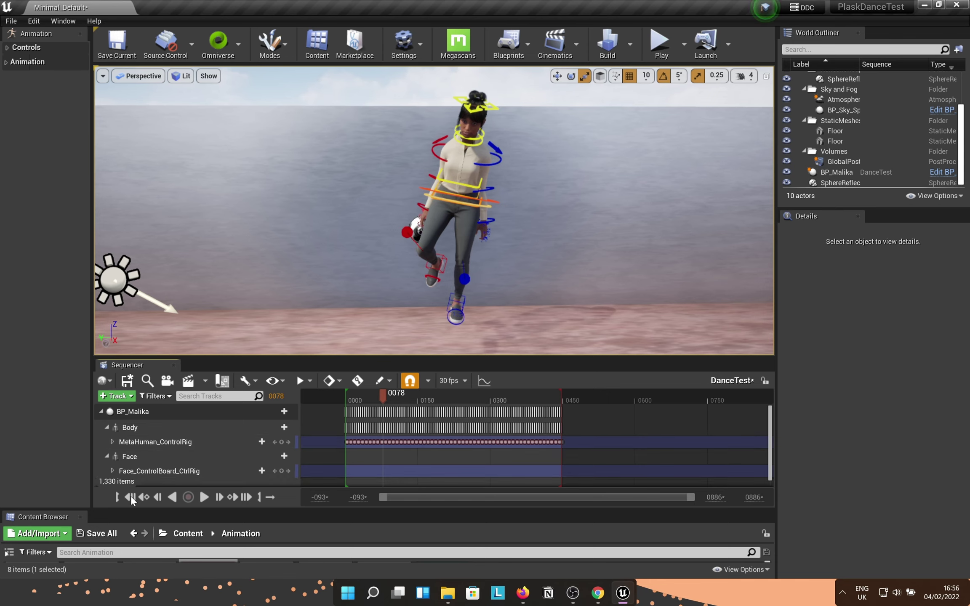
Add an Additive section to MetaHuman_ControlRig and extend it back to frame 0
left_click(155, 443)
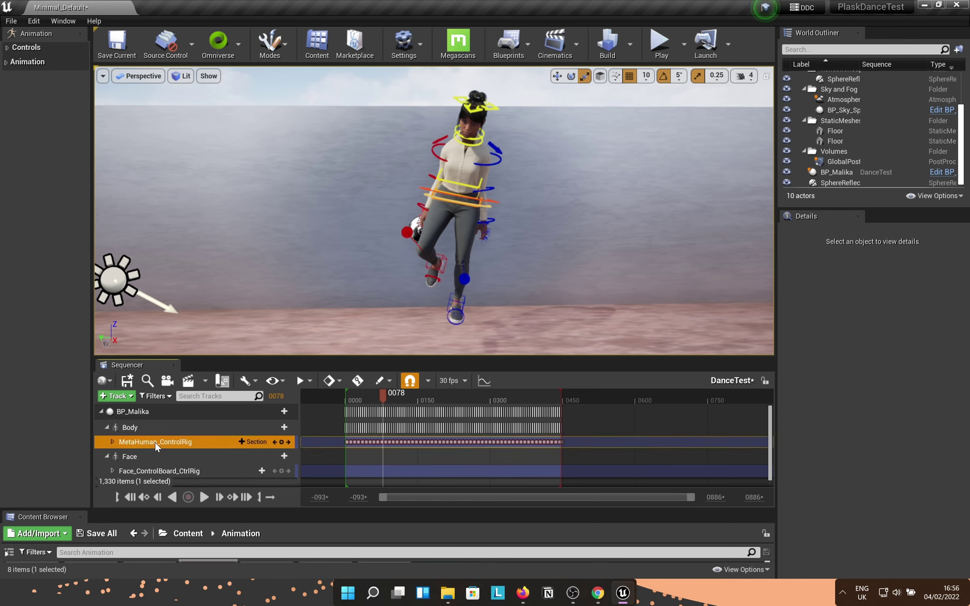
left_click(251, 442)
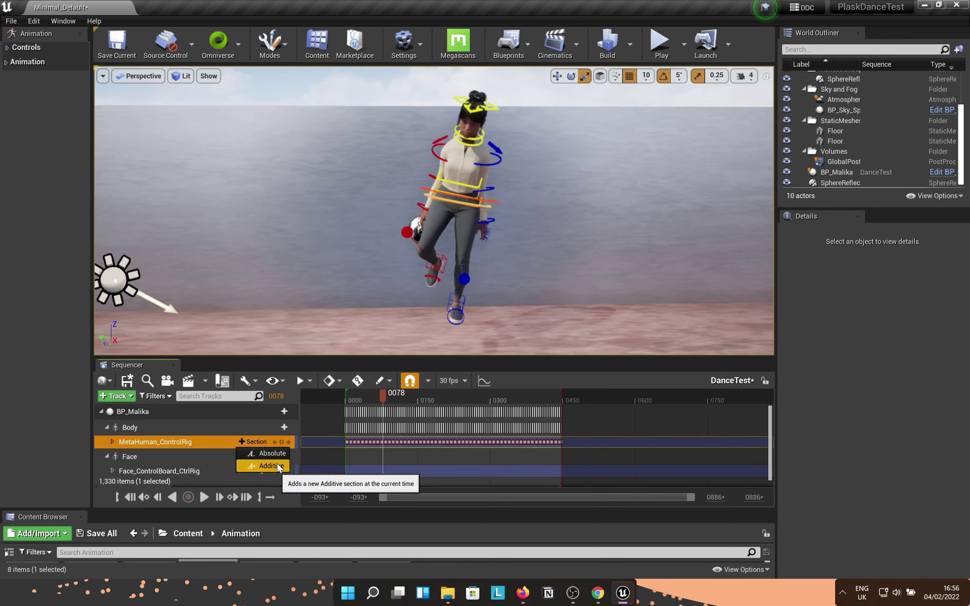
left_click(274, 464)
left_click(111, 442)
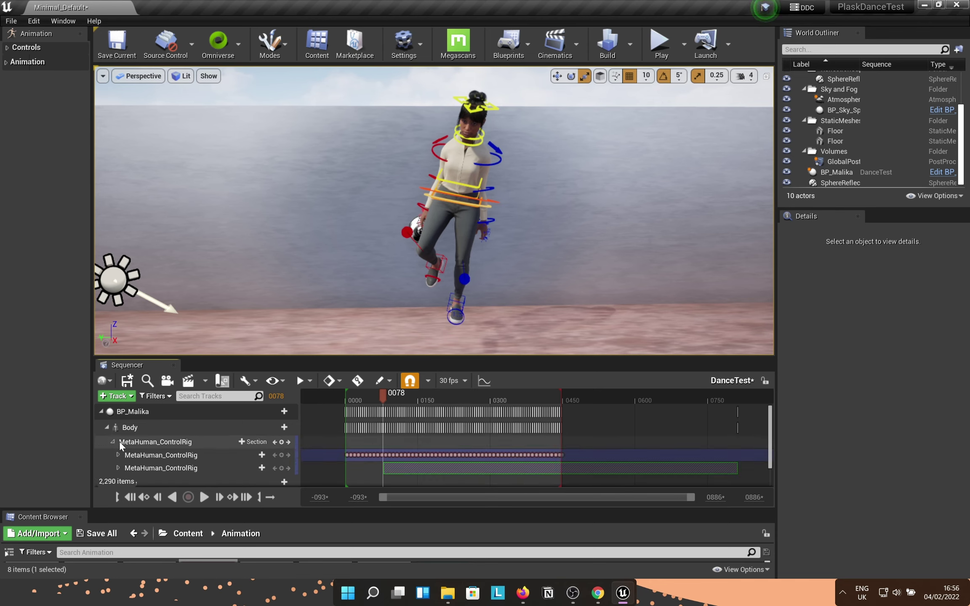
left_click(185, 455)
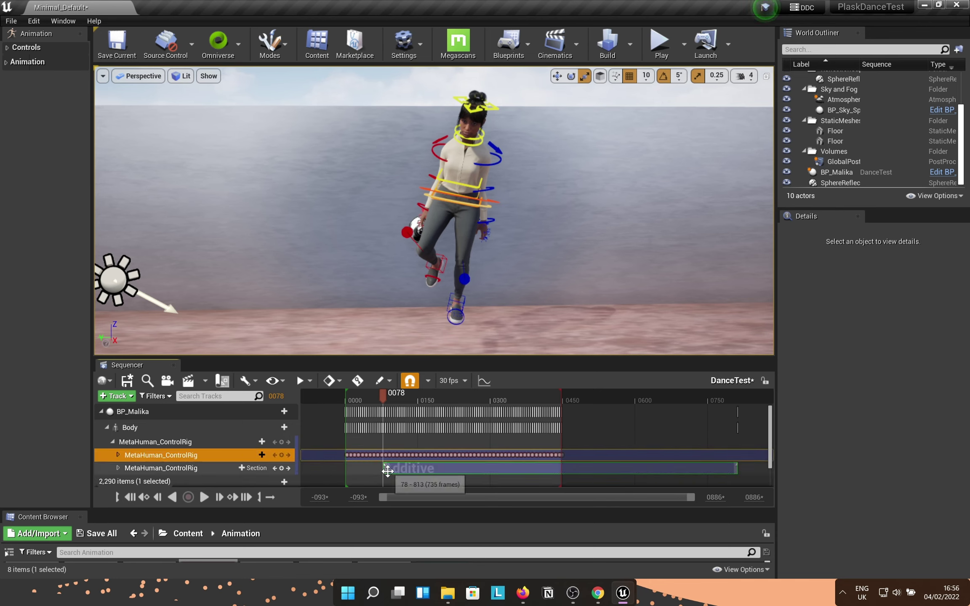
left_click_drag(384, 468, 343, 469)
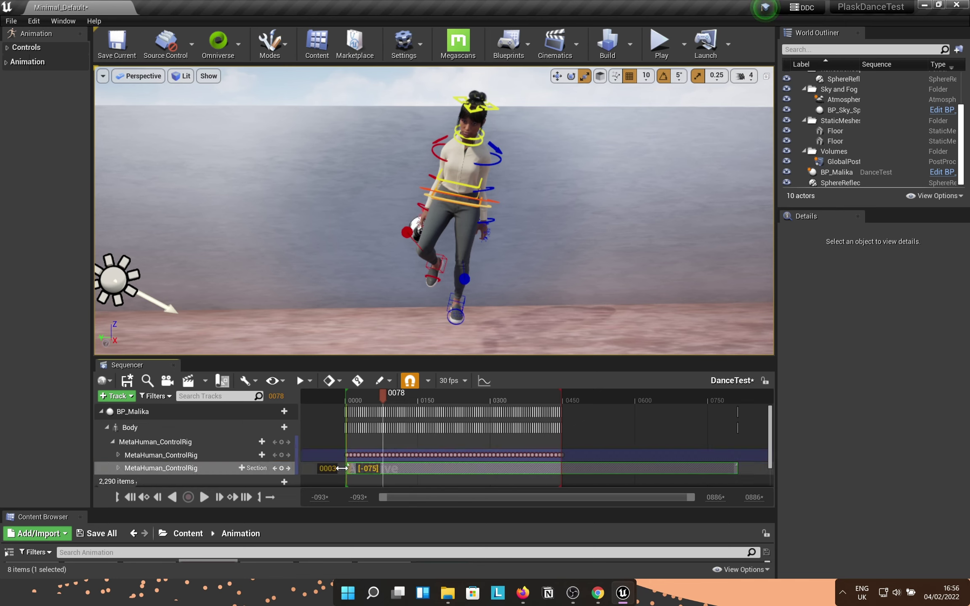
left_click_drag(383, 398, 347, 396)
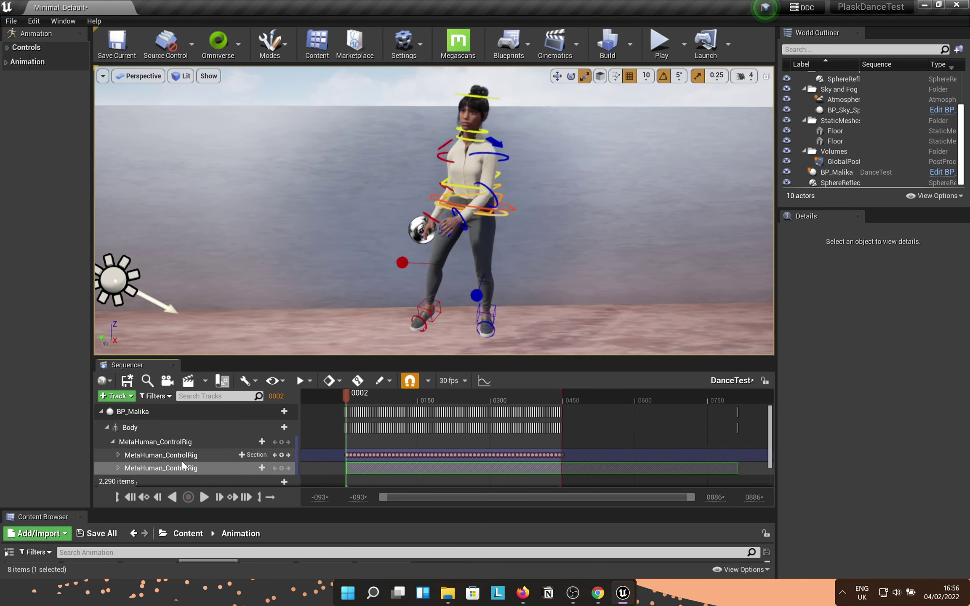